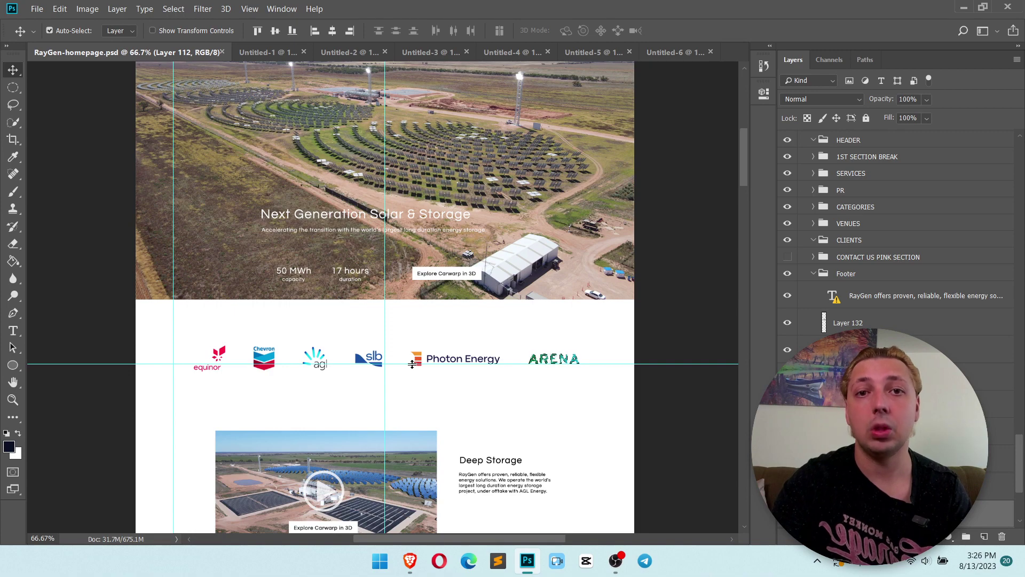
# - Review the mockup's partner-logo row, then bring the WordPress Media Library forward
pyautogui.hotkey('alt', 'Tab')
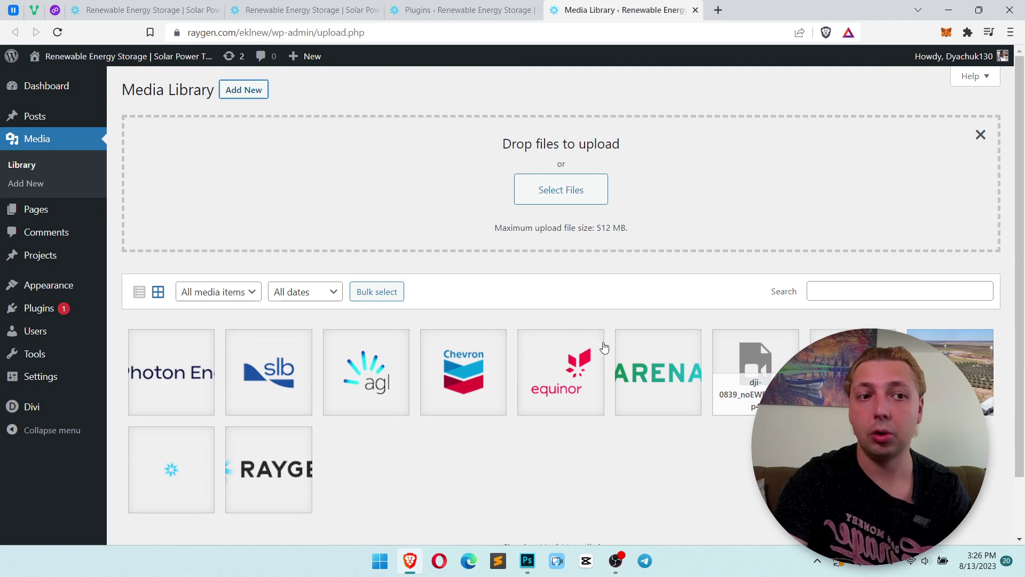
# - Check the ARENA logo's details, then go to the Installed Plugins list
pyautogui.click(650, 370)
pyautogui.click(989, 81)
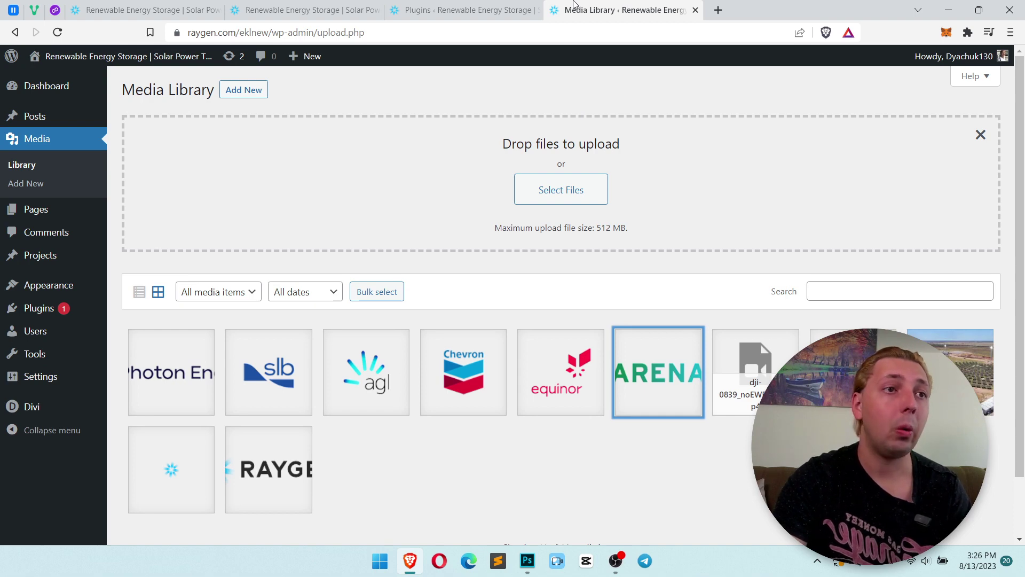
pyautogui.click(458, 10)
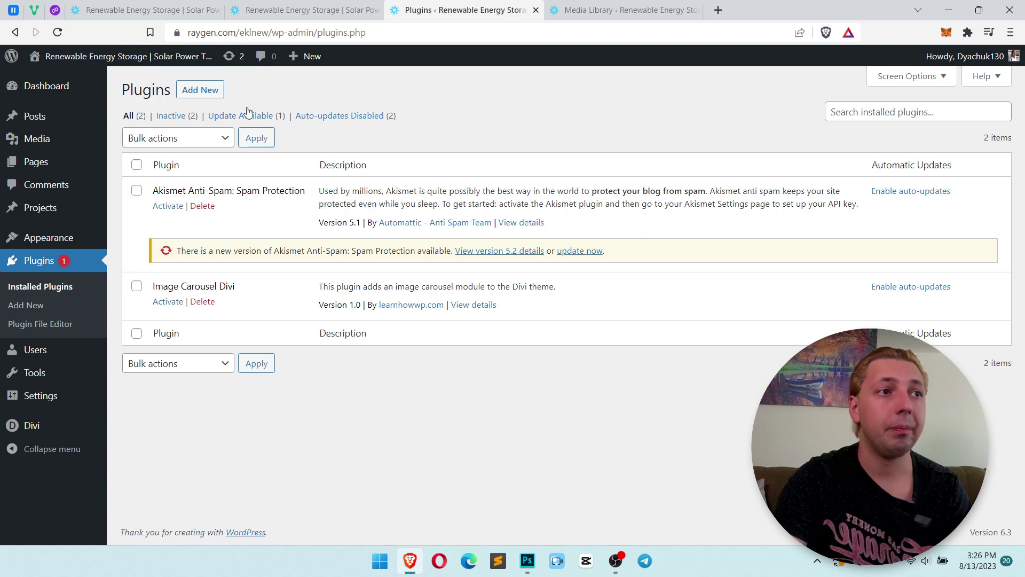
# - Search plugins for 'divi carousel' and activate Image Carousel Module for Divi
pyautogui.click(213, 96)
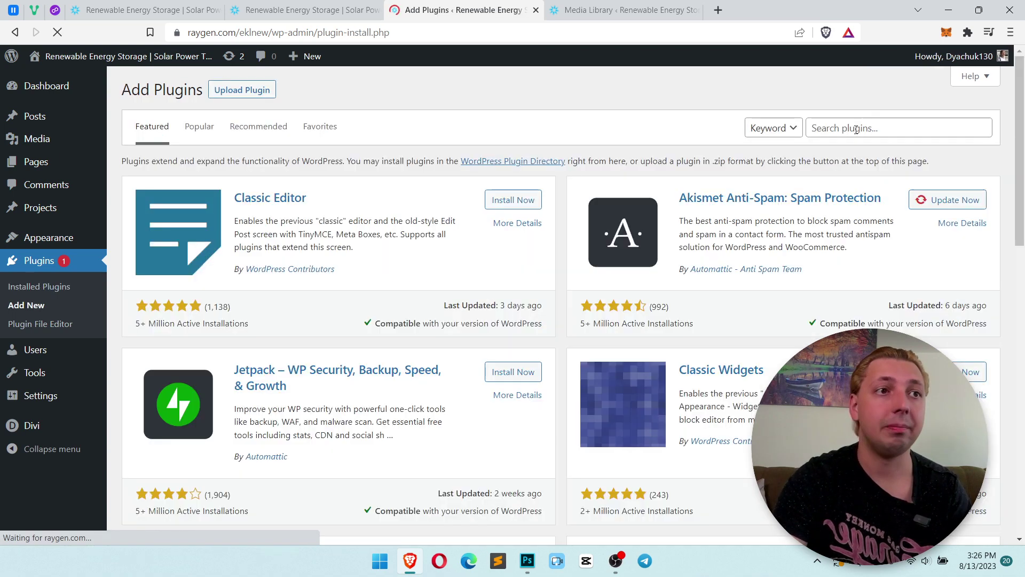
pyautogui.click(853, 129)
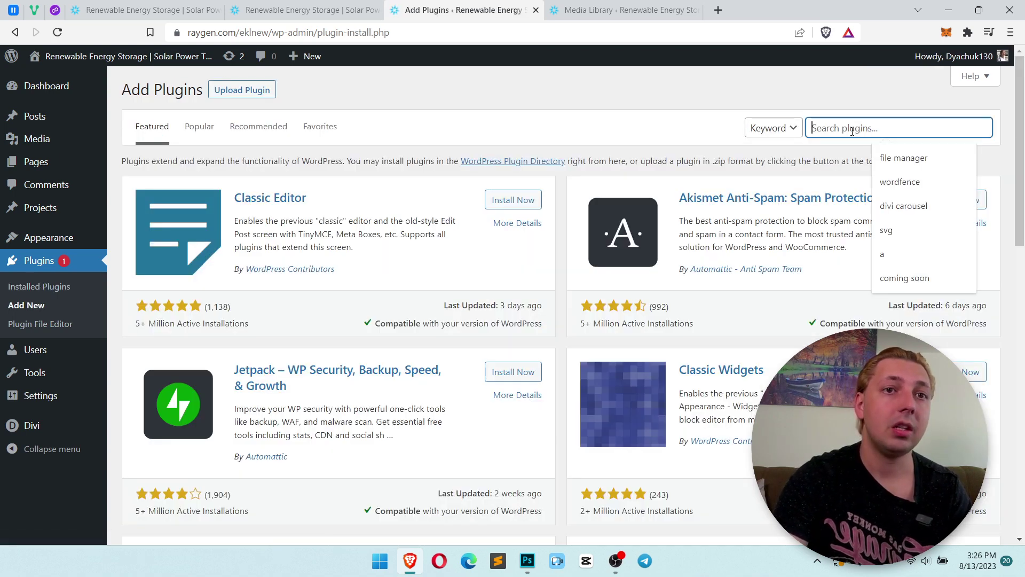
pyautogui.write('divi carousel')
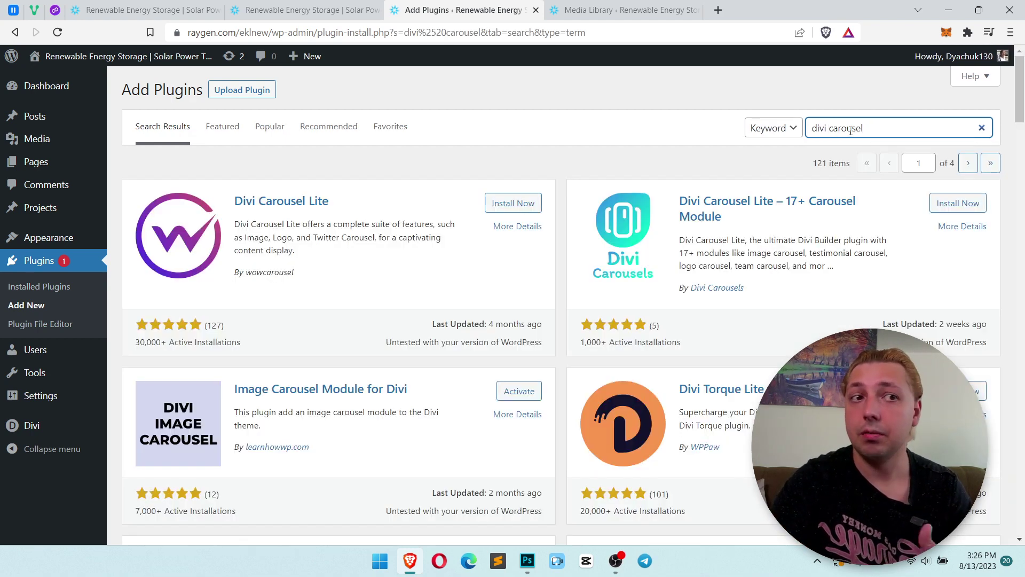
pyautogui.scroll(-1, 851, 131)
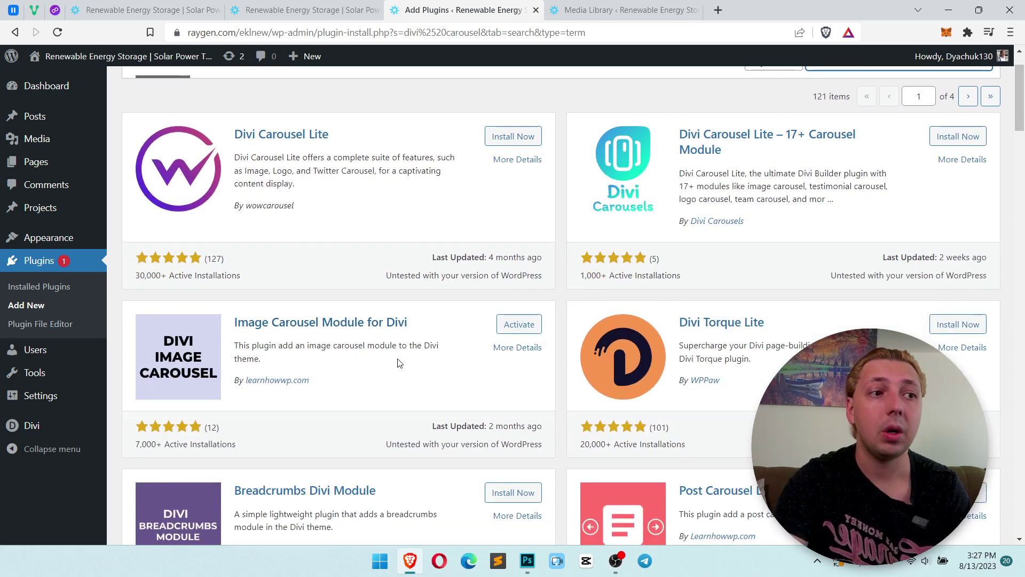
pyautogui.moveTo(344, 389); pyautogui.dragTo(238, 395)
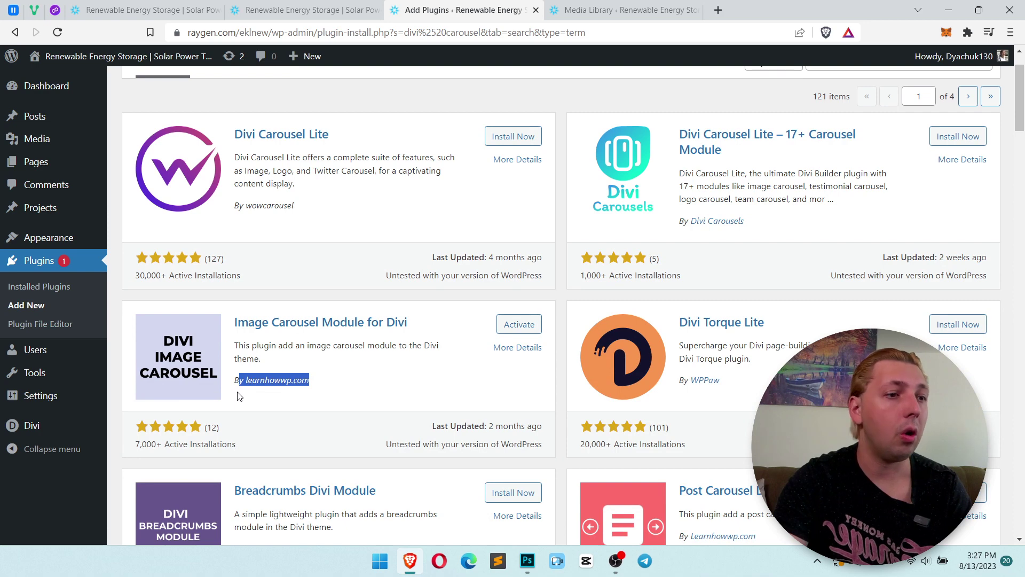
pyautogui.click(370, 385)
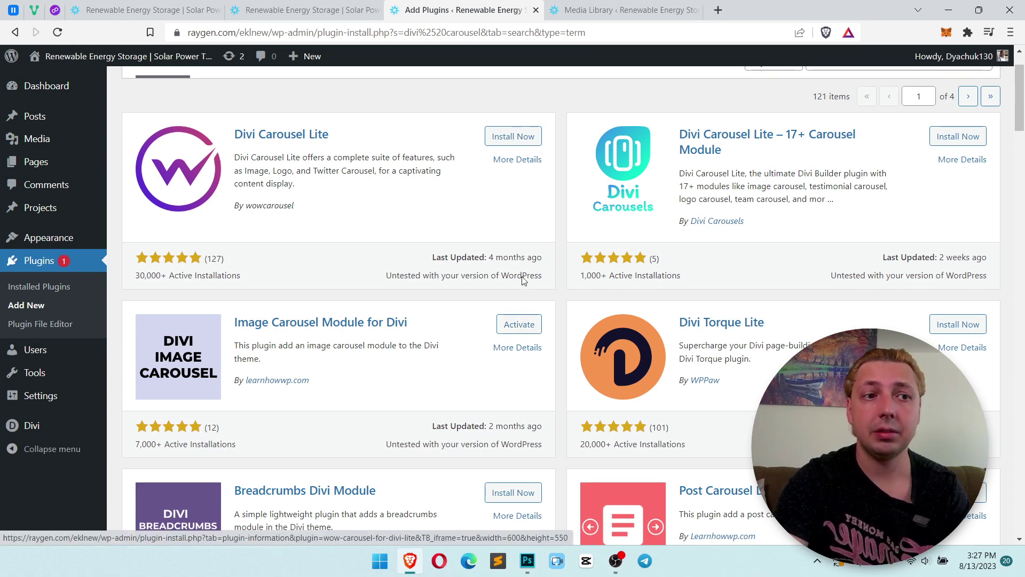
pyautogui.click(529, 324)
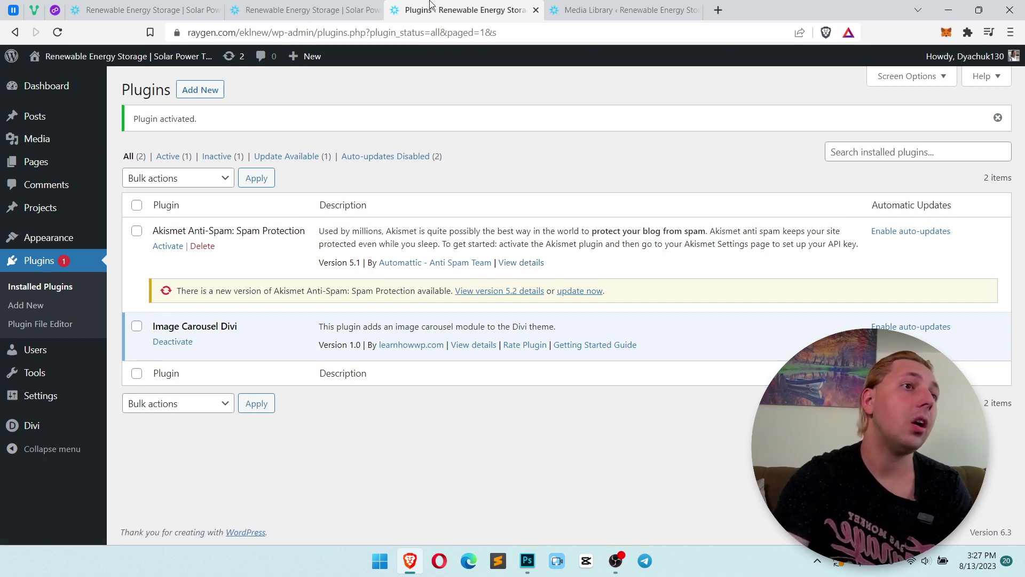
pyautogui.click(304, 10)
# - Reload the builder and change the empty six-column row below the hero to one column
pyautogui.click(58, 33)
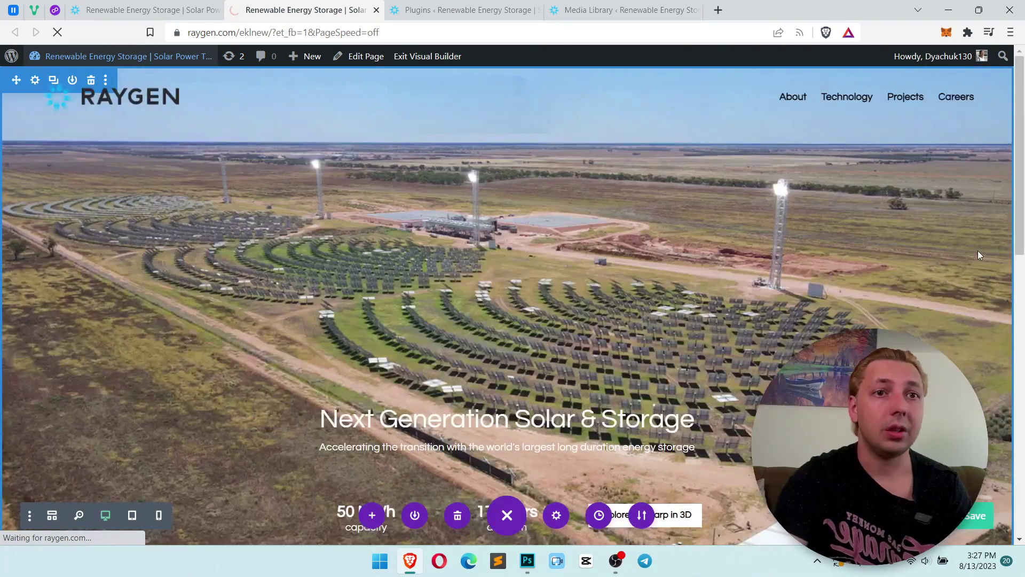
pyautogui.scroll(-6, 979, 251)
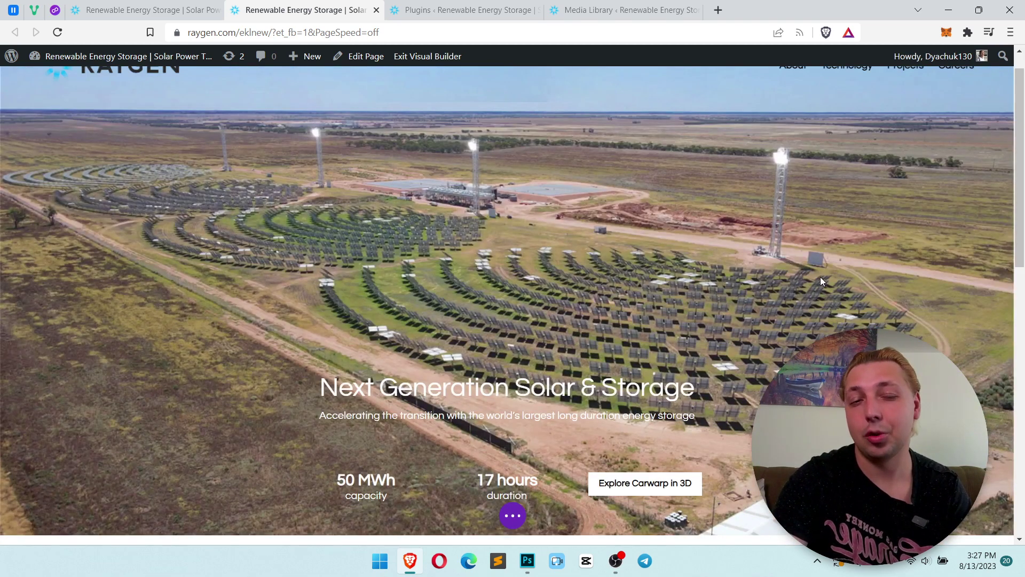
pyautogui.scroll(-3, 820, 277)
pyautogui.scroll(-3, 820, 277)
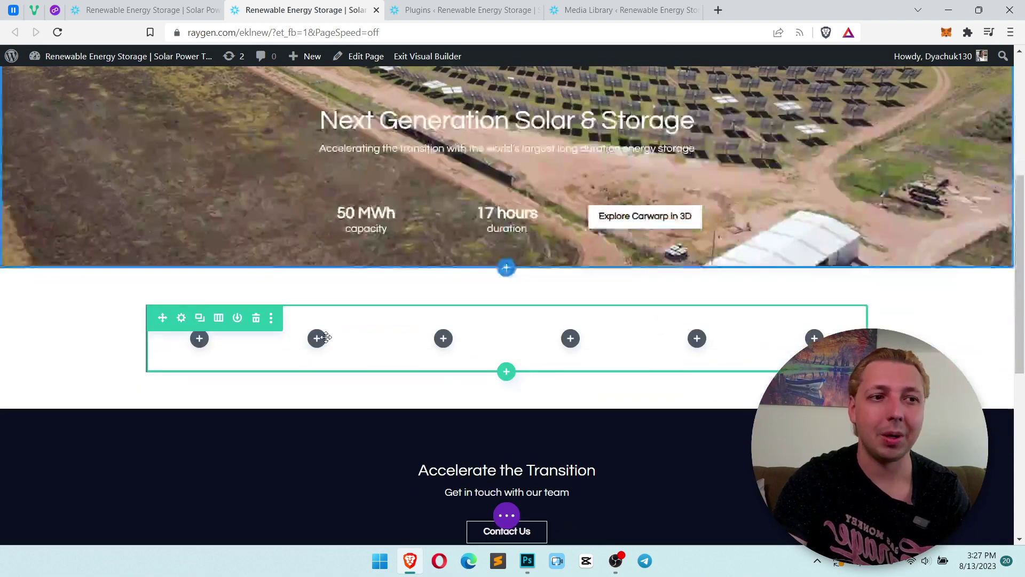
pyautogui.click(218, 318)
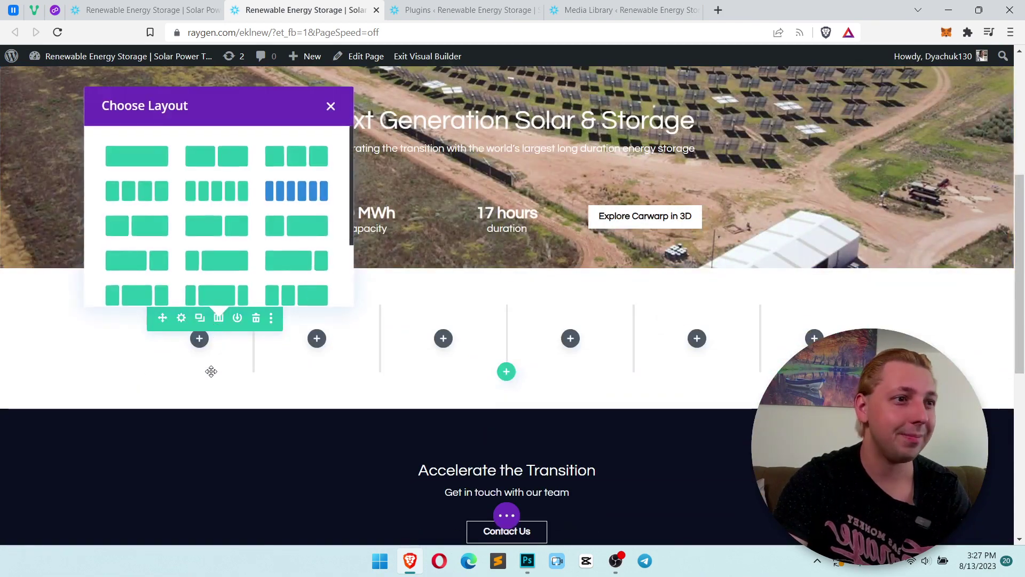
pyautogui.click(137, 159)
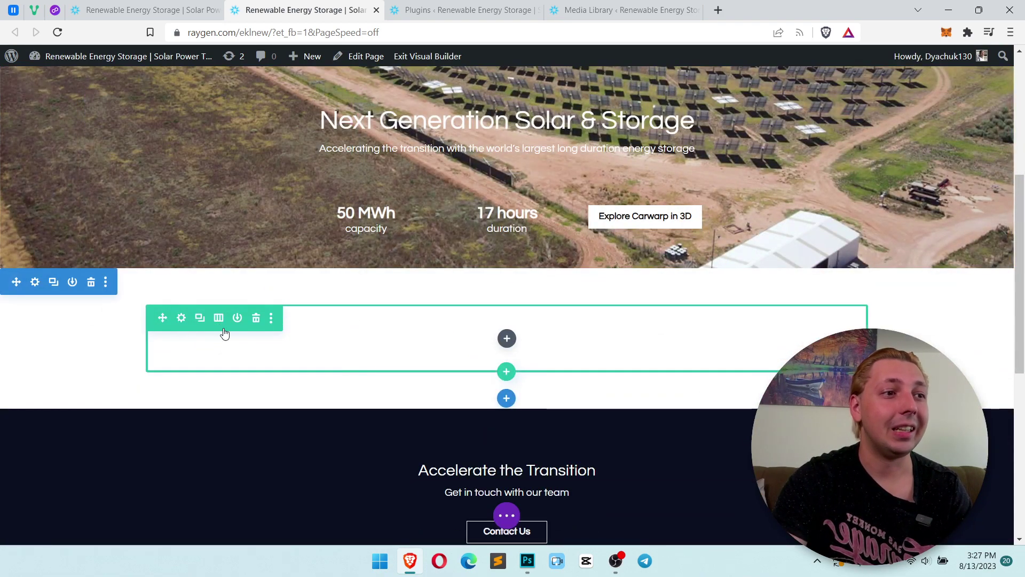
# - Compare the builder page against the Photoshop homepage mockup
pyautogui.hotkey('alt', 'Tab')
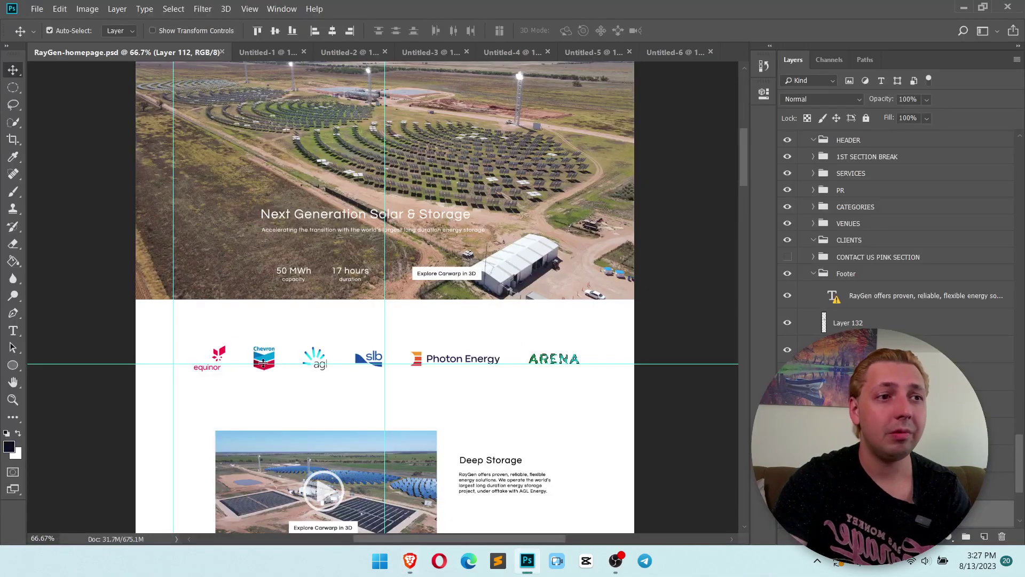
pyautogui.hotkey('alt', 'Tab')
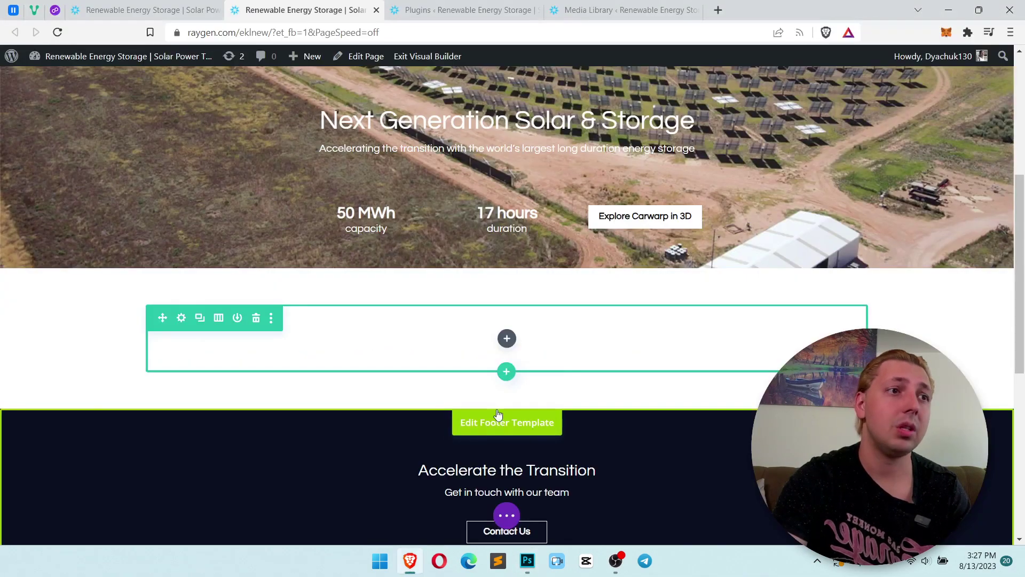
pyautogui.hotkey('alt', 'Tab')
pyautogui.scroll(1, 337, 416)
pyautogui.scroll(-1, 336, 415)
pyautogui.scroll(6, 337, 415)
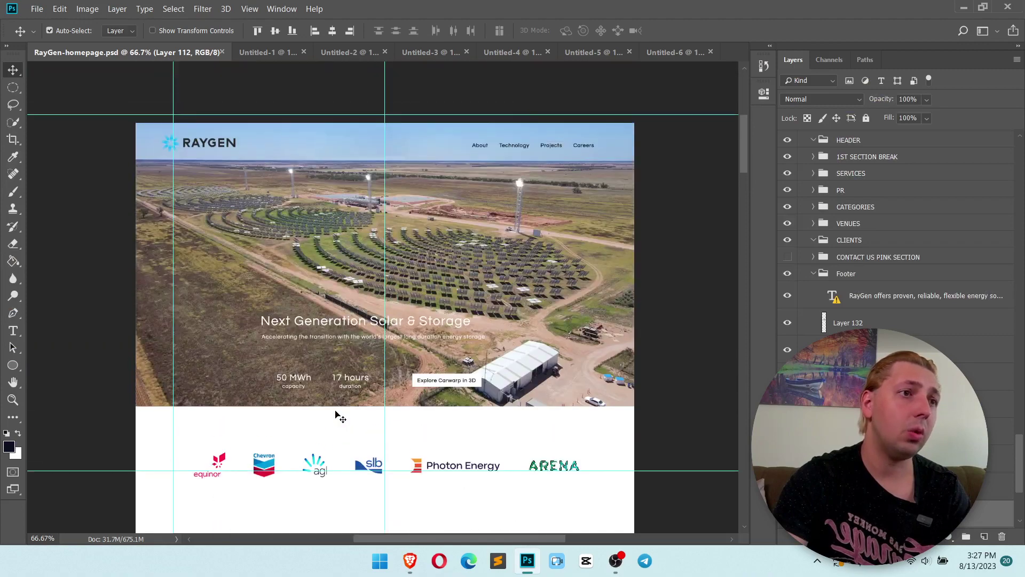
pyautogui.scroll(-4, 337, 415)
pyautogui.scroll(-4, 336, 415)
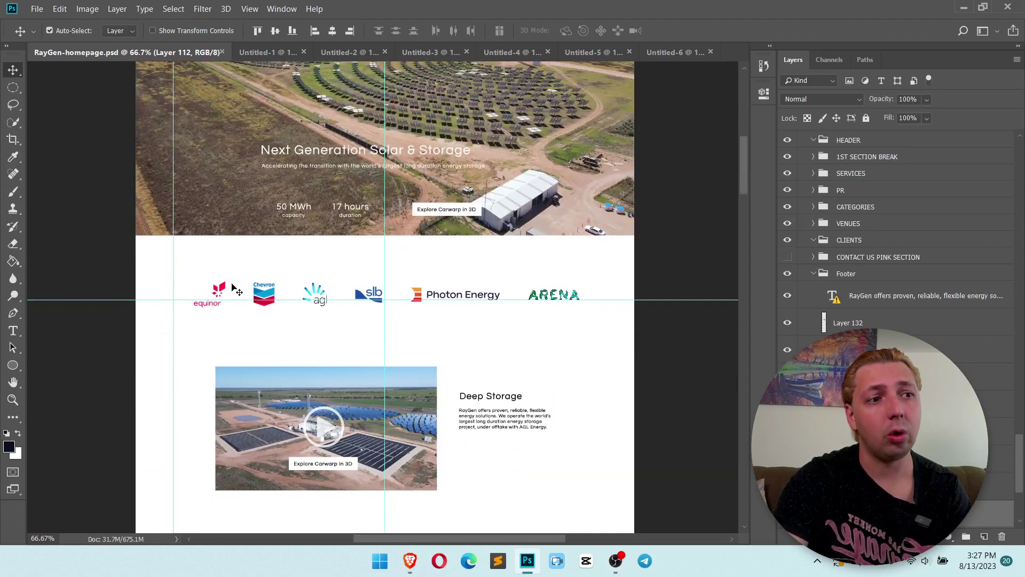
pyautogui.hotkey('alt', 'Tab')
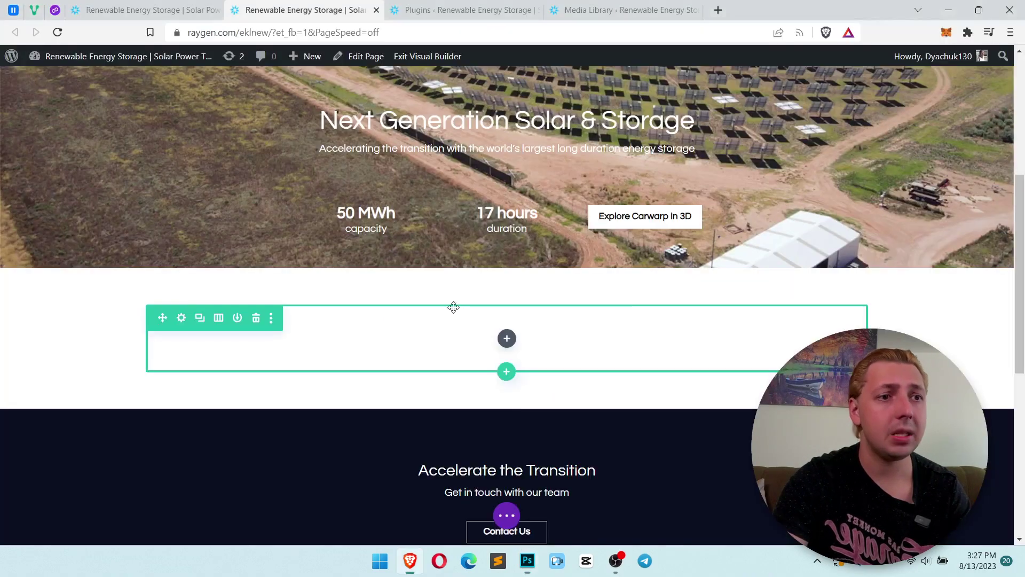
# - Insert an Image Carousel module (searched as 'caro') and open Add Gallery Images
pyautogui.click(507, 338)
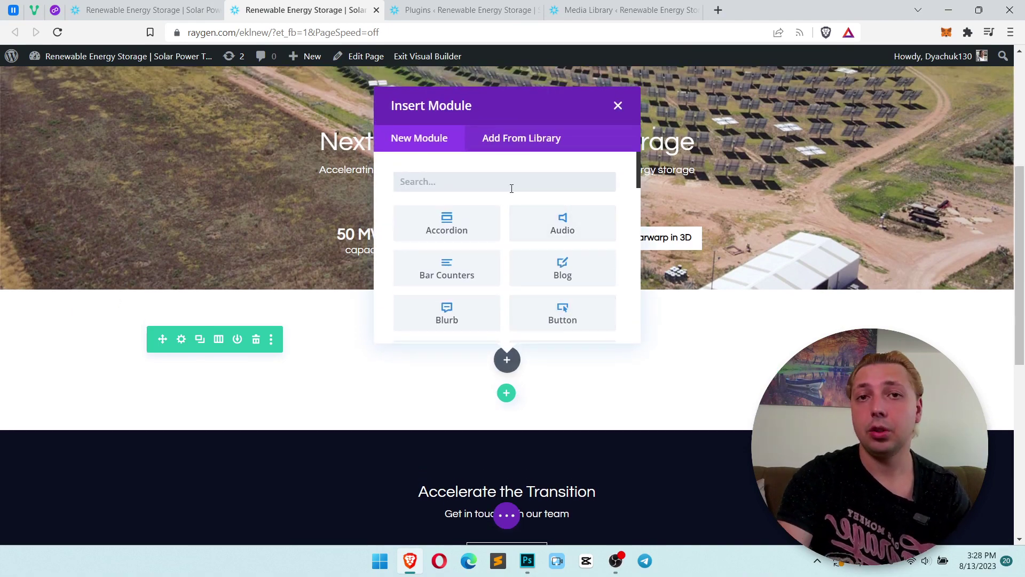
pyautogui.write('caro')
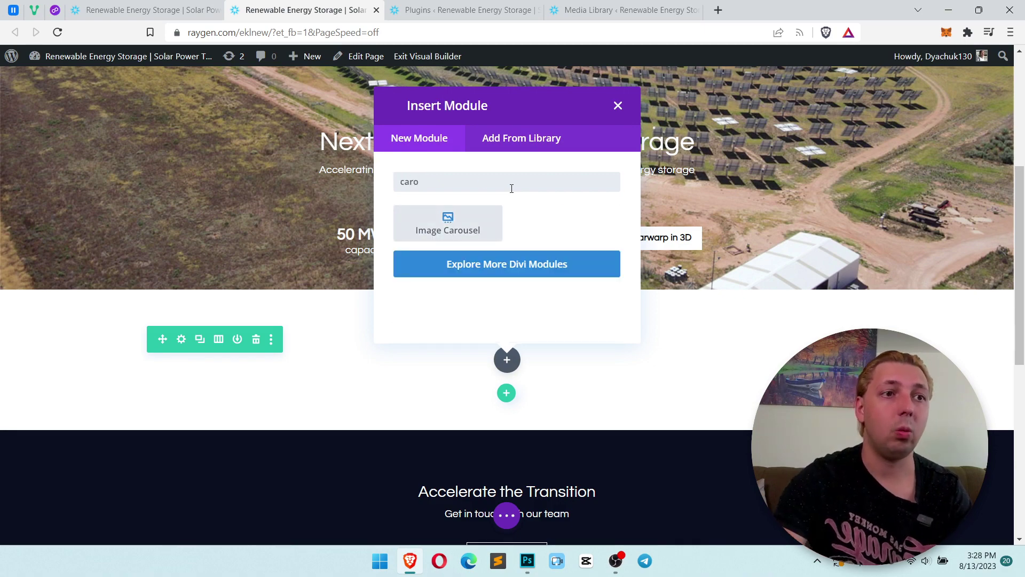
pyautogui.click(445, 235)
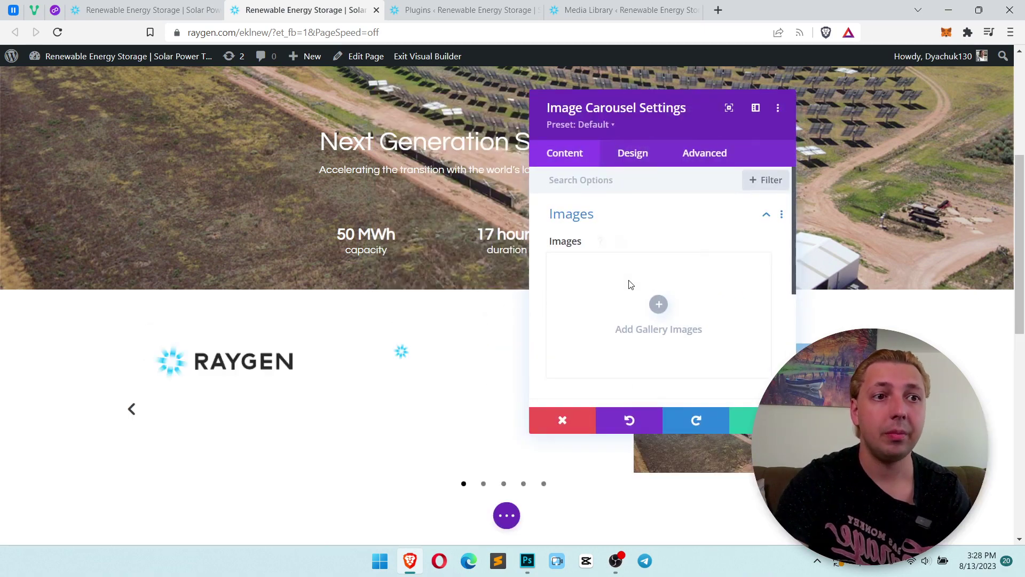
pyautogui.scroll(-1, 680, 291)
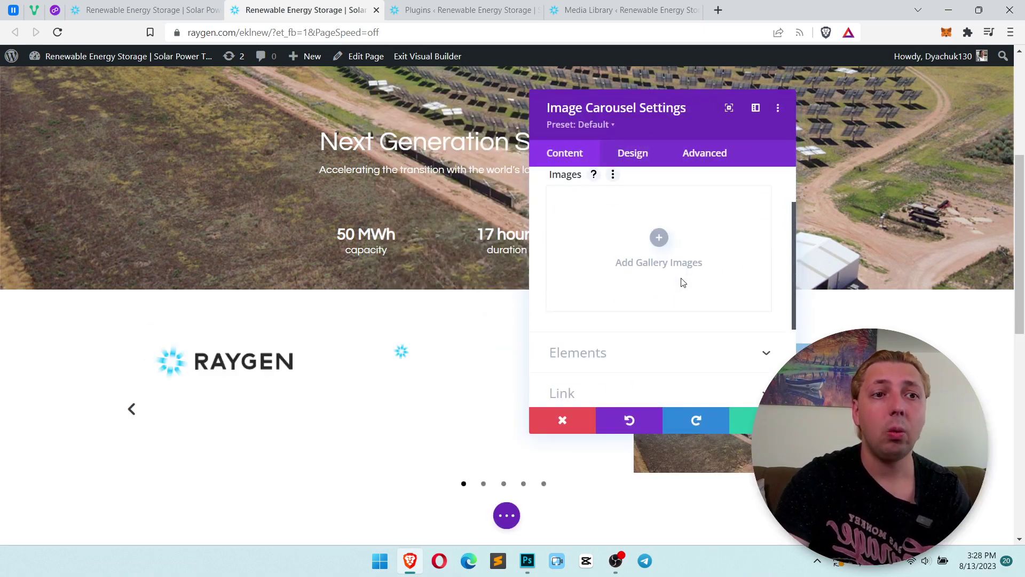
pyautogui.click(658, 238)
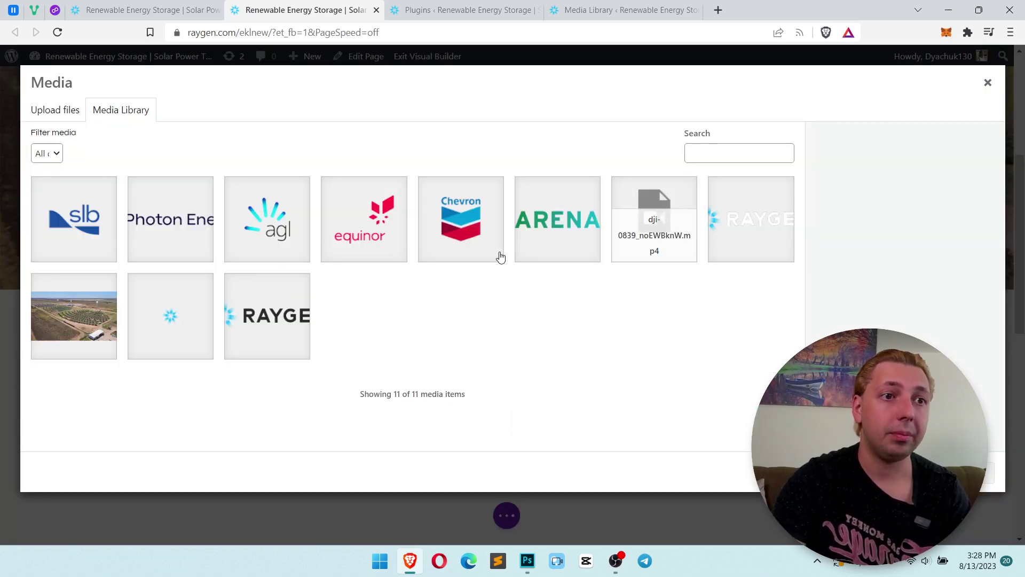
# - Add the six logos (ARENA, Chevron, equinor, agl, Photon Energy, slb) to the carousel gallery
pyautogui.click(555, 230)
pyautogui.click(460, 230)
pyautogui.click(364, 224)
pyautogui.click(267, 224)
pyautogui.click(190, 223)
pyautogui.click(74, 219)
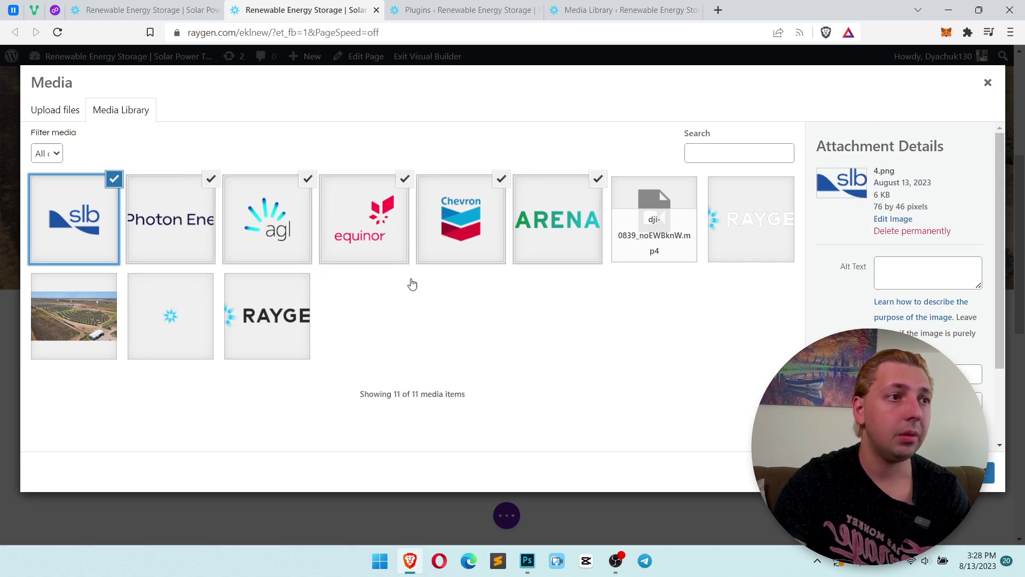
pyautogui.click(983, 472)
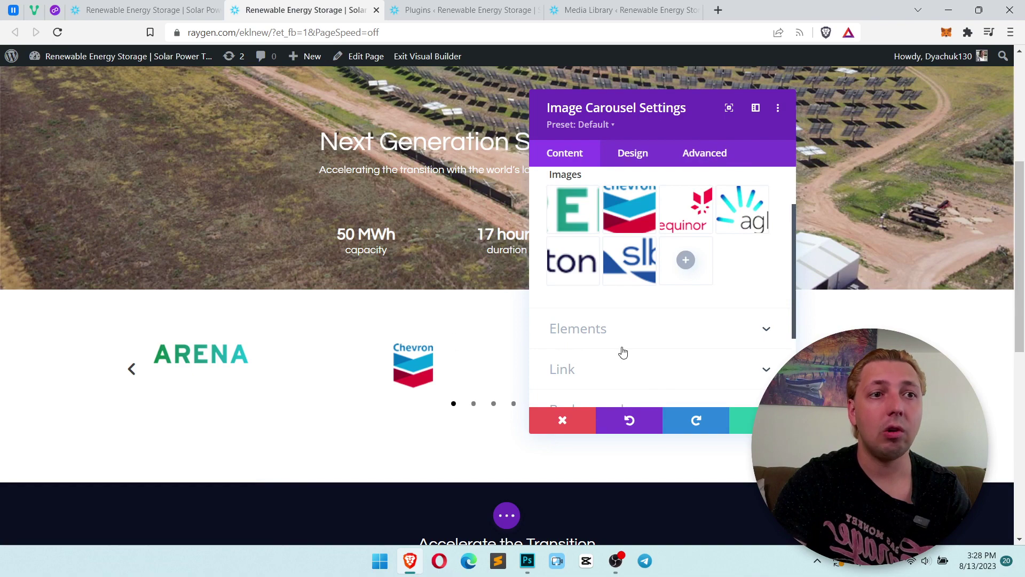
# - Move equinor to the front and Chevron into second place, matching the mockup
pyautogui.hotkey('alt', 'Tab')
pyautogui.hotkey('alt', 'Tab')
pyautogui.moveTo(682, 214); pyautogui.dragTo(590, 216)
pyautogui.hotkey('alt', 'Tab')
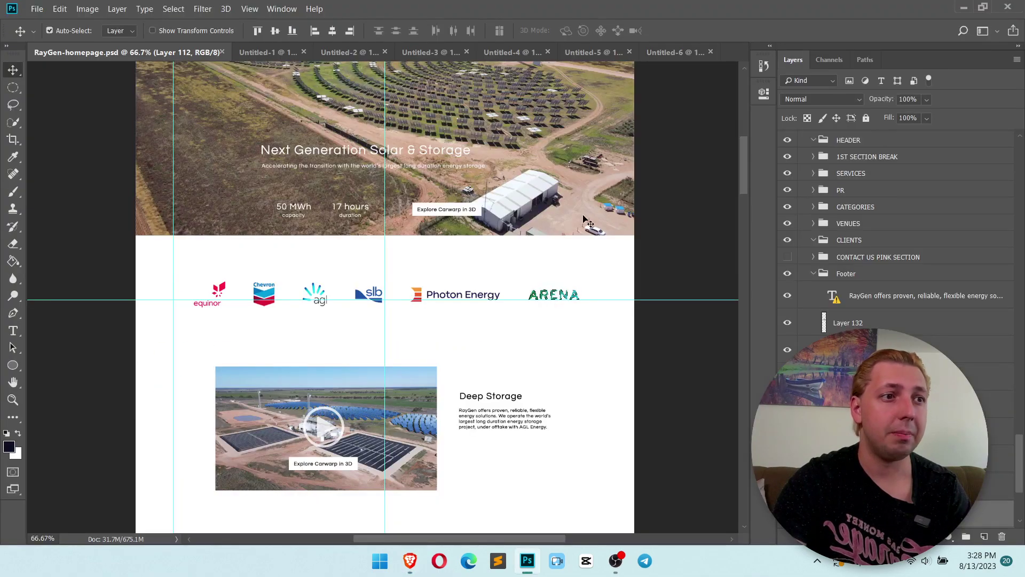
pyautogui.hotkey('alt', 'Tab')
pyautogui.moveTo(686, 211); pyautogui.dragTo(622, 217)
# - Bring agl and slb forward behind Chevron, then shift the settings panel right
pyautogui.hotkey('alt', 'Tab')
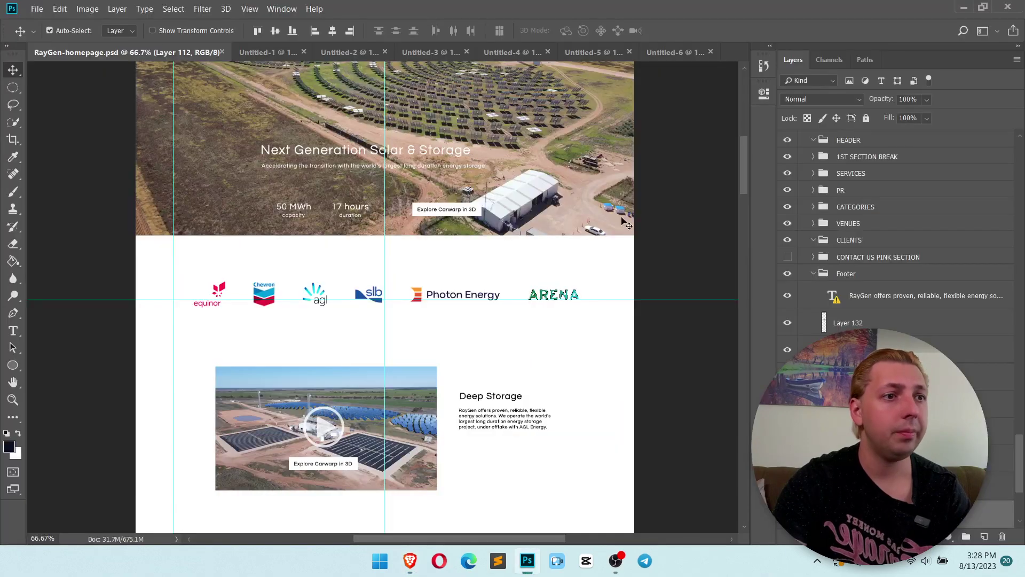
pyautogui.hotkey('alt', 'Tab')
pyautogui.moveTo(744, 214); pyautogui.dragTo(688, 227)
pyautogui.hotkey('alt', 'Tab')
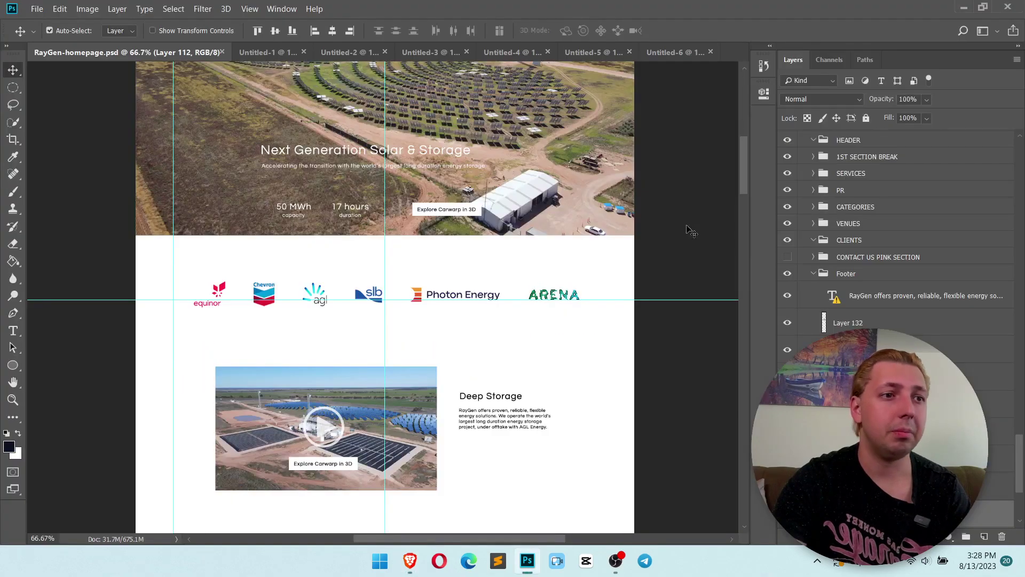
pyautogui.hotkey('alt', 'Tab')
pyautogui.moveTo(608, 274); pyautogui.dragTo(694, 226)
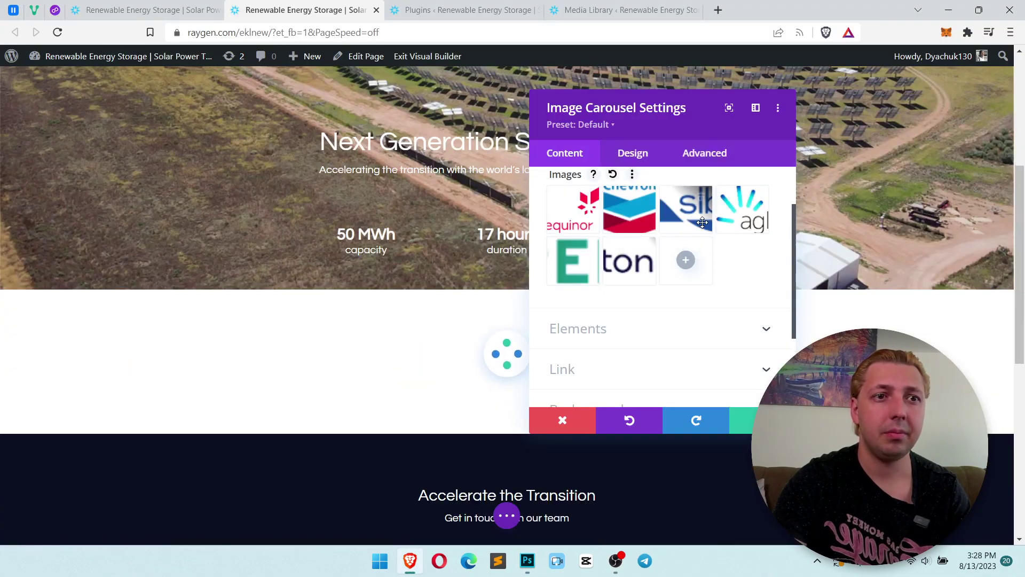
pyautogui.hotkey('alt', 'Tab')
pyautogui.hotkey('alt', 'Tab')
pyautogui.moveTo(609, 275); pyautogui.dragTo(568, 278)
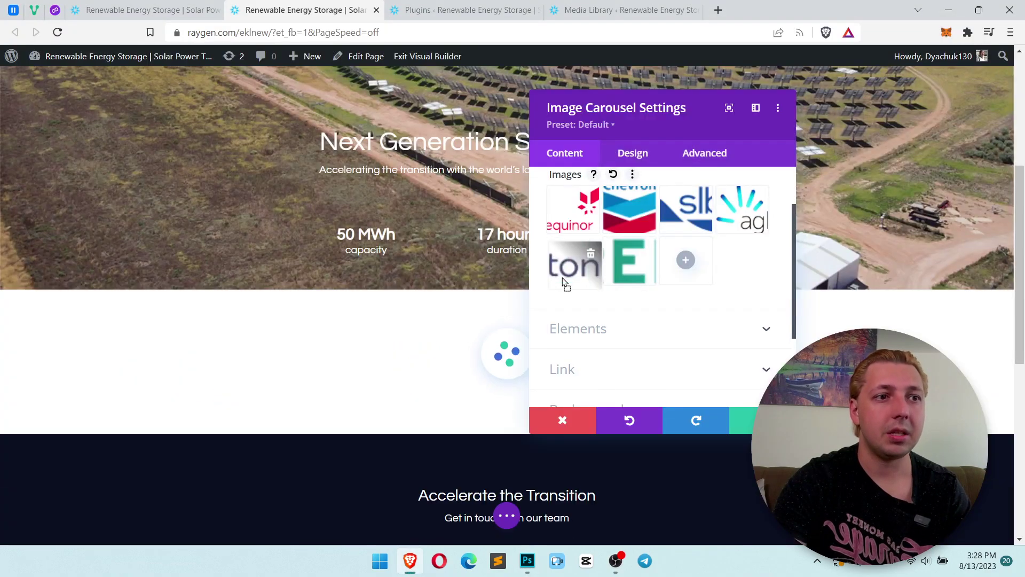
pyautogui.scroll(2, 657, 291)
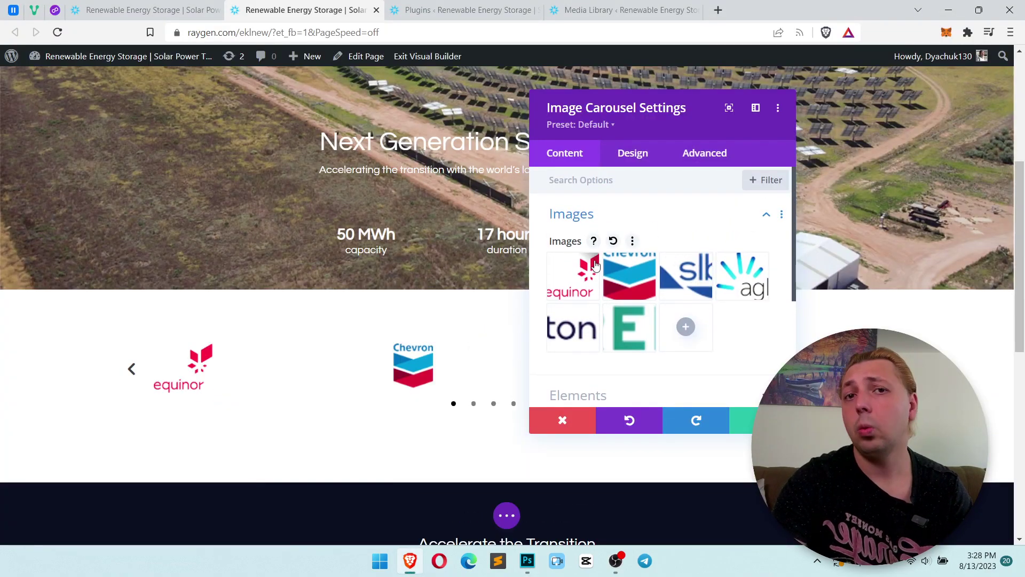
pyautogui.moveTo(661, 114); pyautogui.dragTo(711, 107)
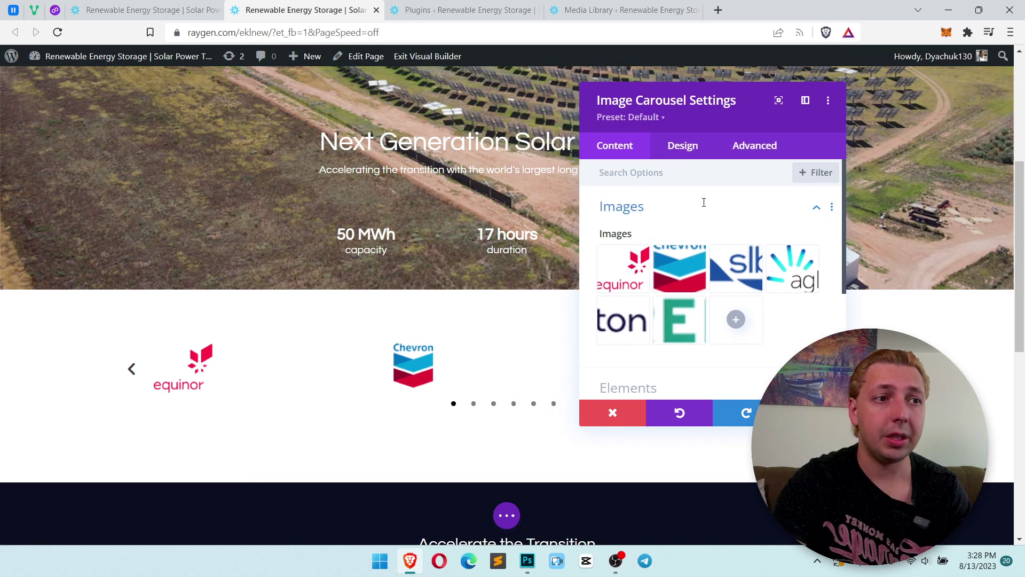
pyautogui.scroll(-3, 732, 251)
# - Set the carousel's Slides Count to 6 under Elements
pyautogui.click(647, 259)
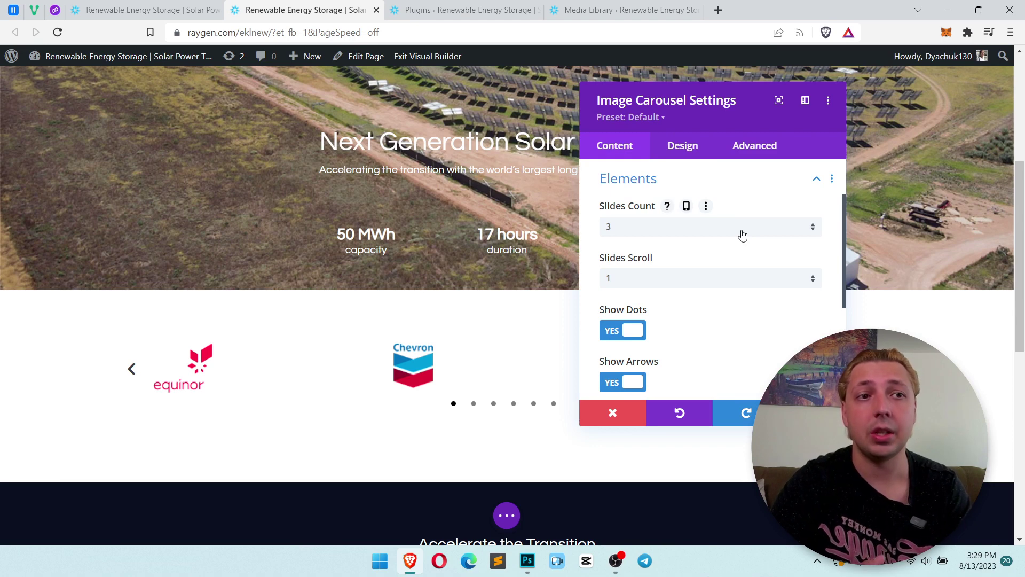
pyautogui.click(656, 227)
pyautogui.click(633, 353)
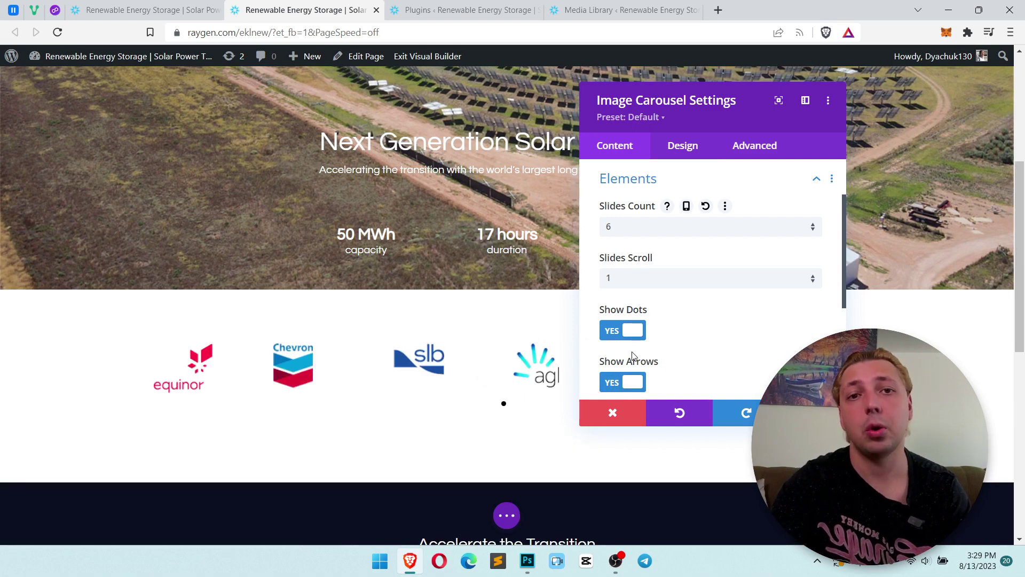
pyautogui.moveTo(693, 135); pyautogui.dragTo(762, 496)
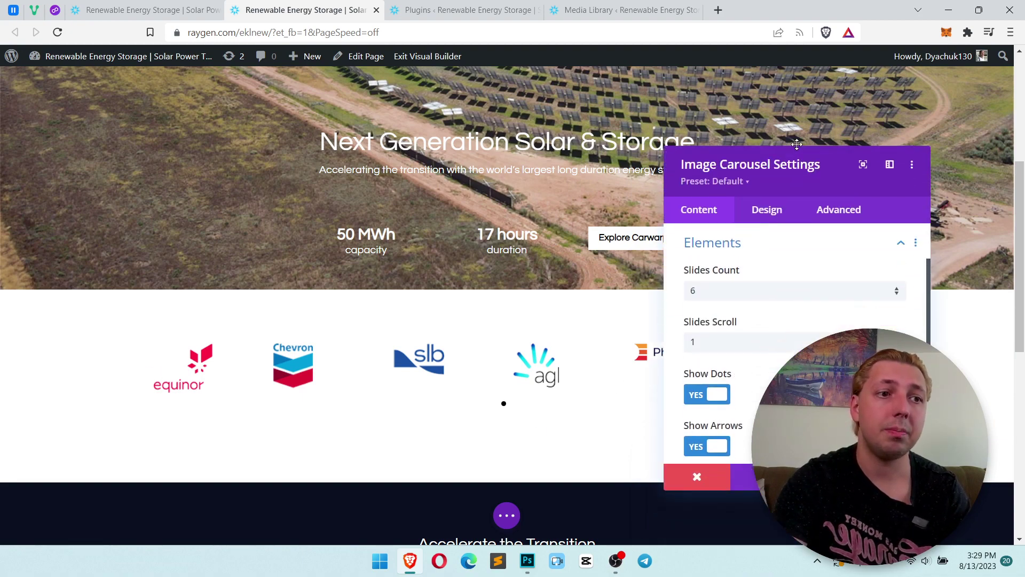
pyautogui.moveTo(796, 144); pyautogui.dragTo(757, 453)
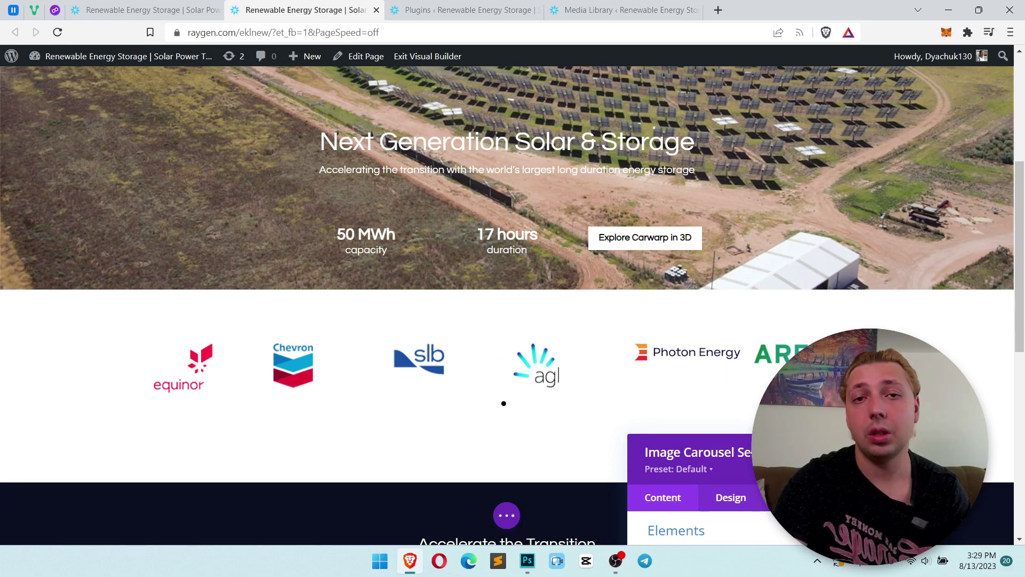
pyautogui.moveTo(757, 454); pyautogui.dragTo(781, 109)
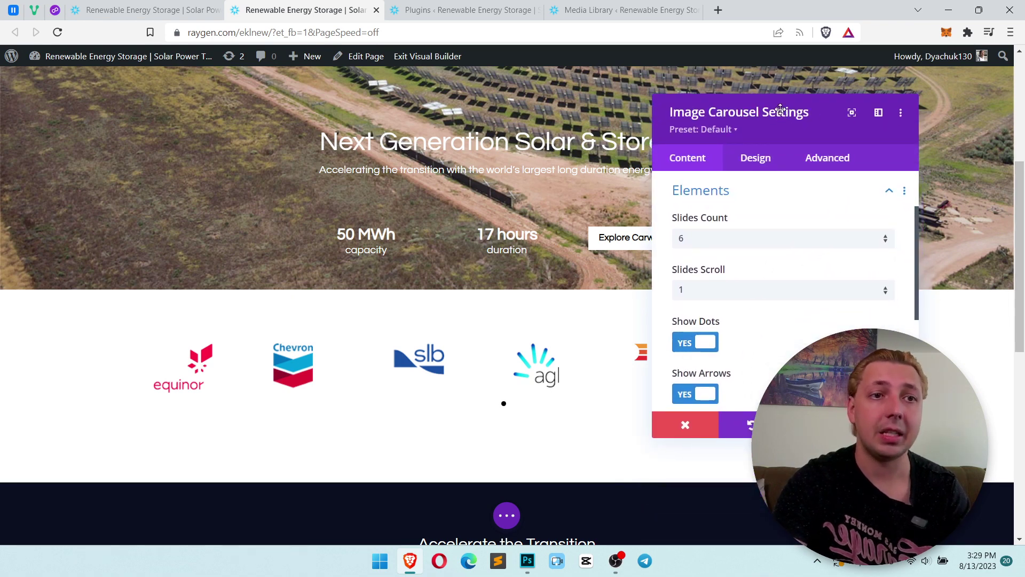
# - Keep Slides Scroll at 1 and switch Show Dots to NO
pyautogui.scroll(-2, 773, 291)
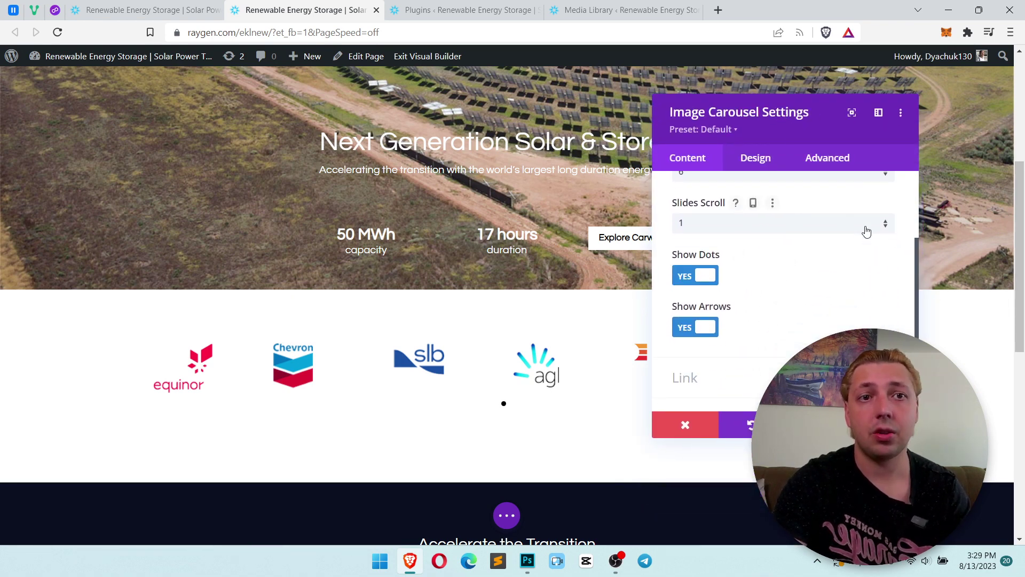
pyautogui.click(732, 223)
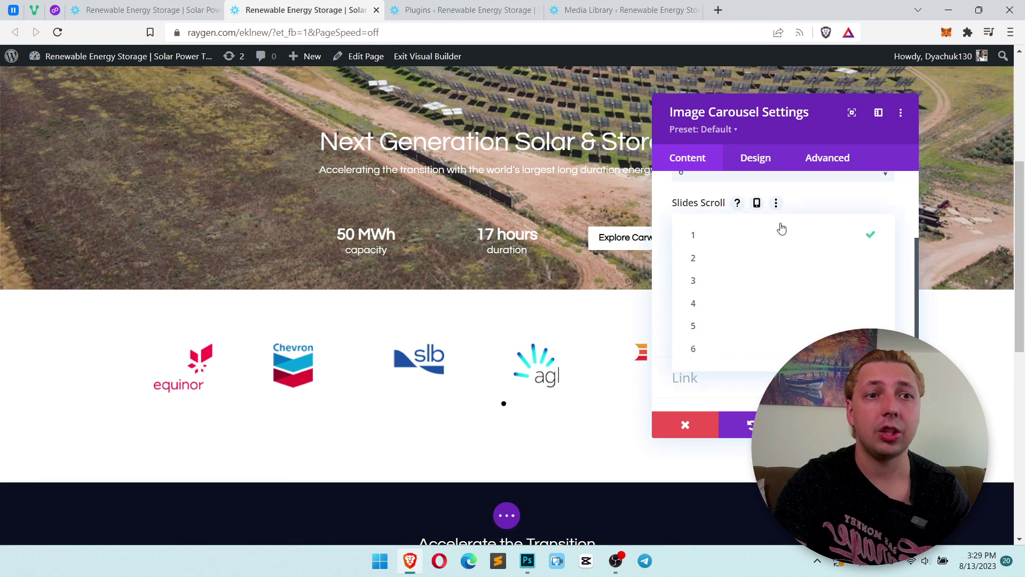
pyautogui.click(856, 208)
pyautogui.scroll(2, 897, 241)
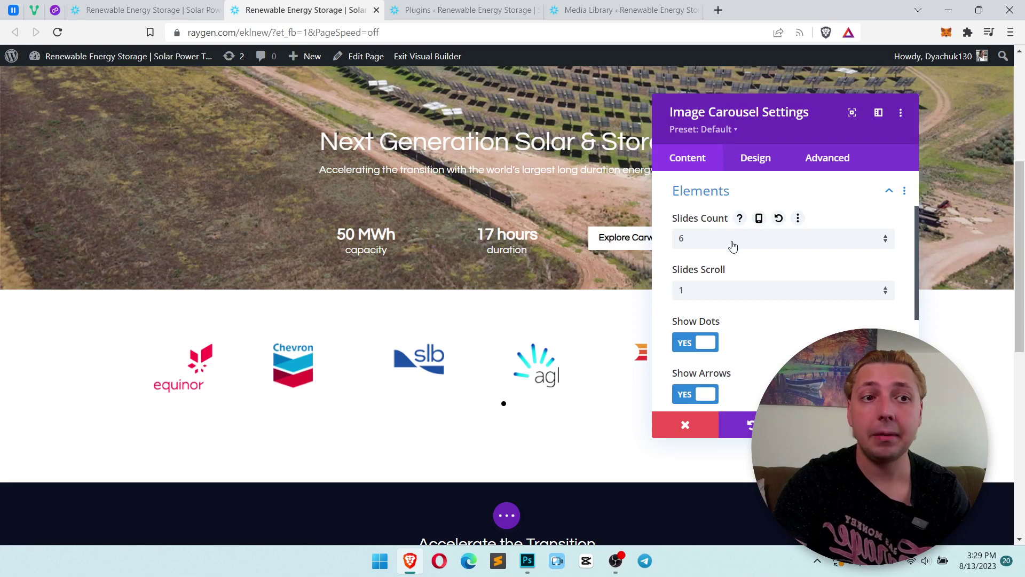
pyautogui.scroll(-2, 734, 267)
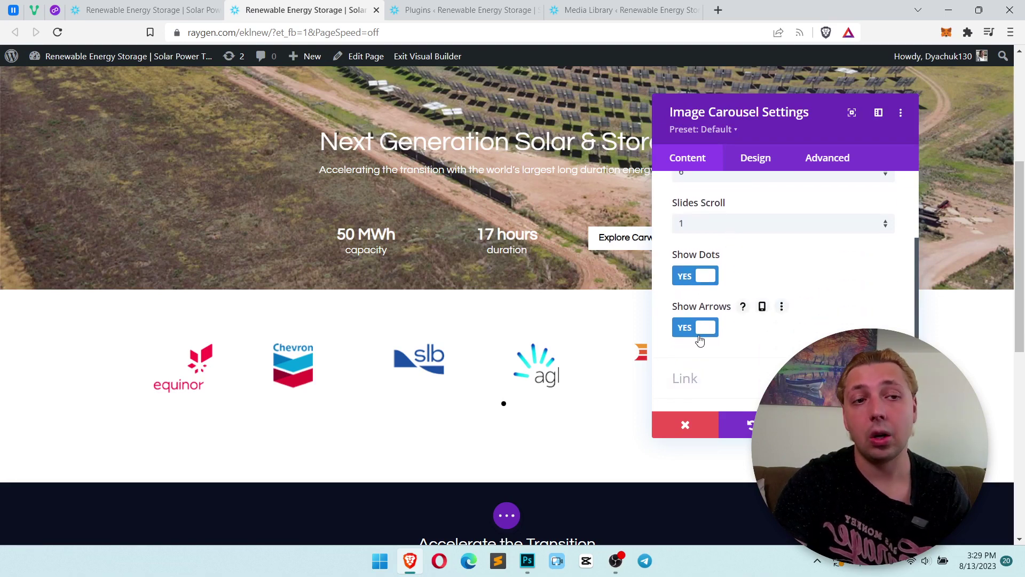
pyautogui.click(703, 276)
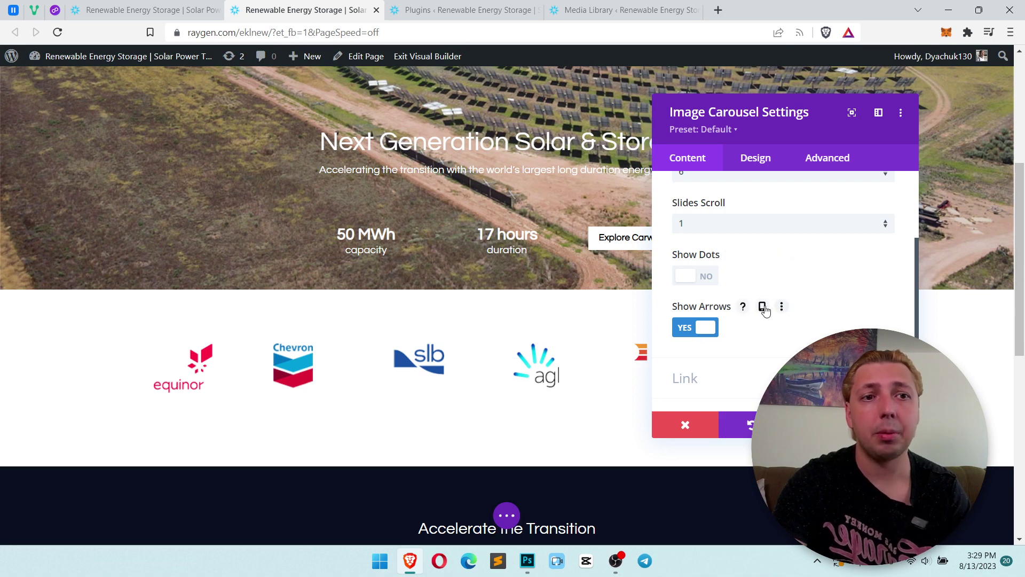
pyautogui.scroll(3, 761, 310)
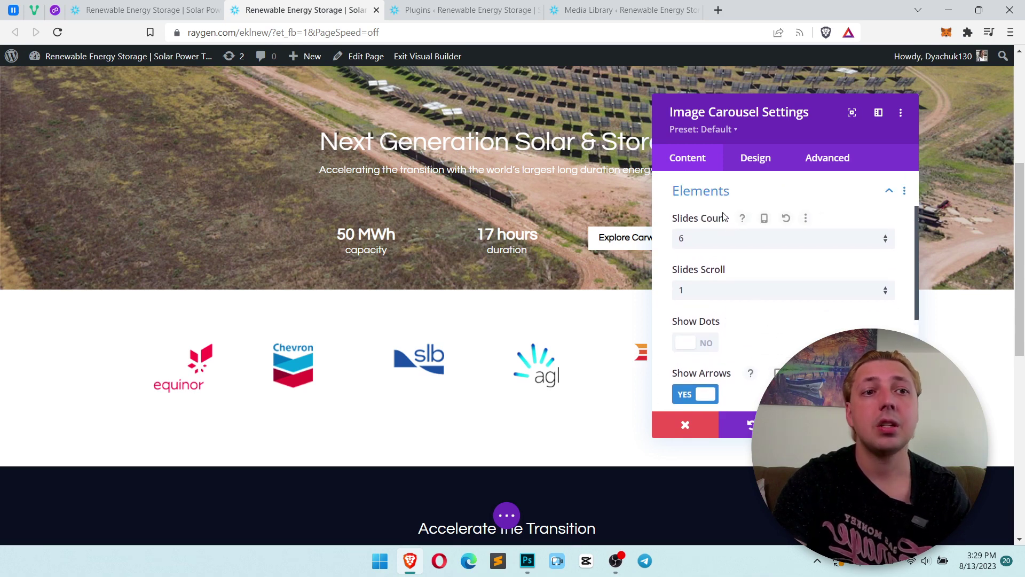
pyautogui.click(758, 219)
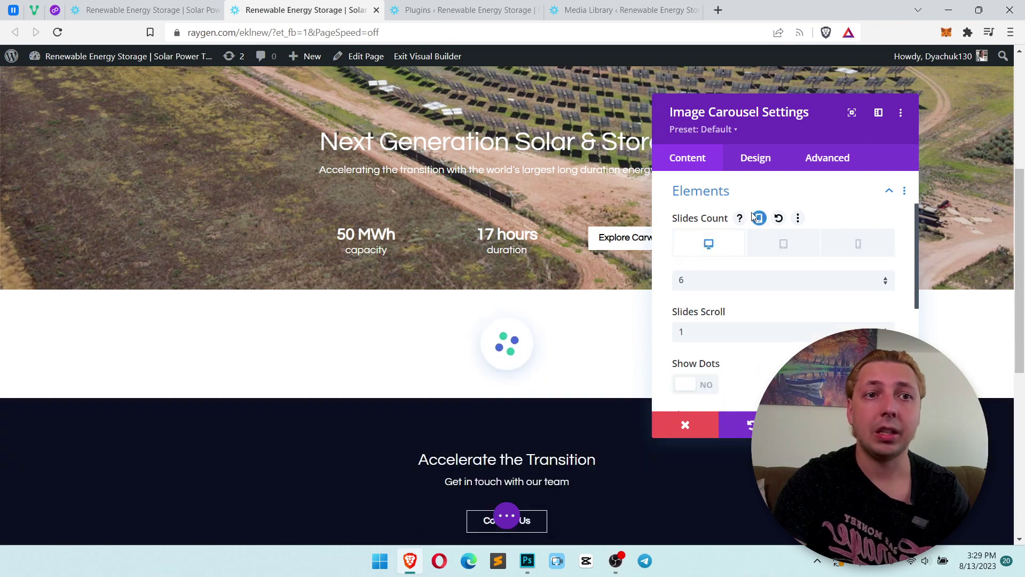
# - Set the tablet Slides Count to 4 after briefly trying 3
pyautogui.click(783, 256)
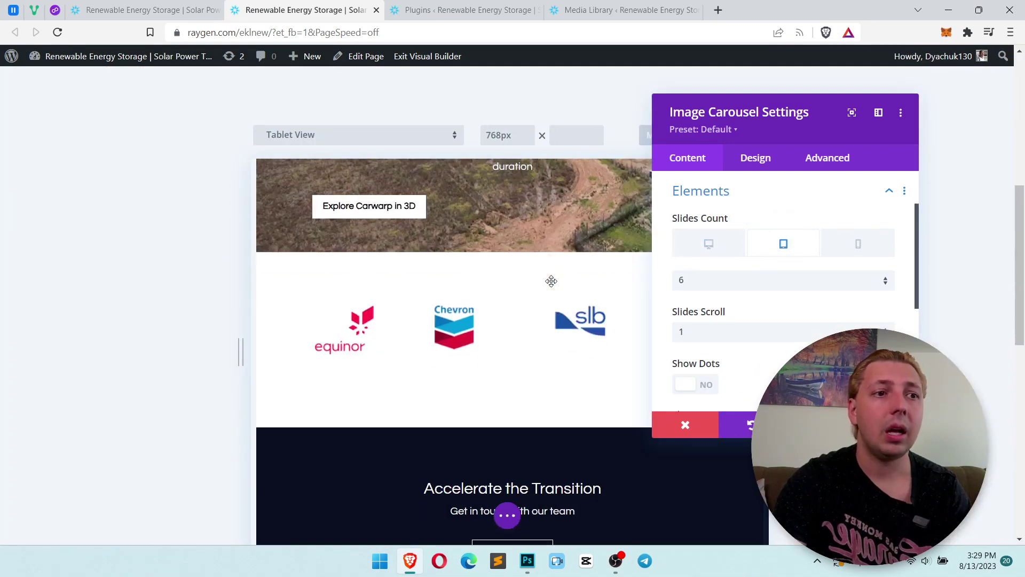
pyautogui.scroll(-5, 538, 338)
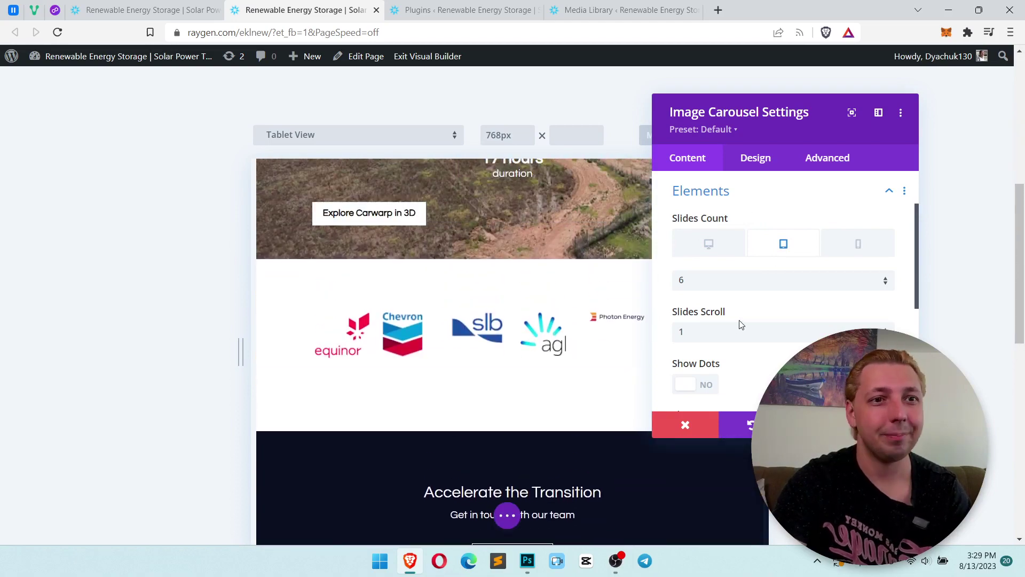
pyautogui.click(728, 282)
pyautogui.click(723, 341)
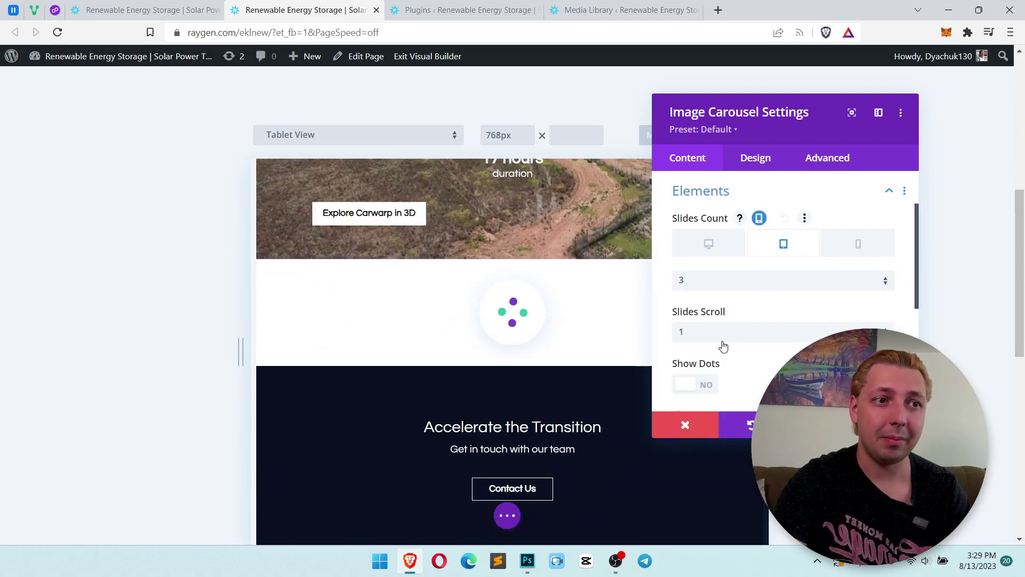
pyautogui.click(757, 282)
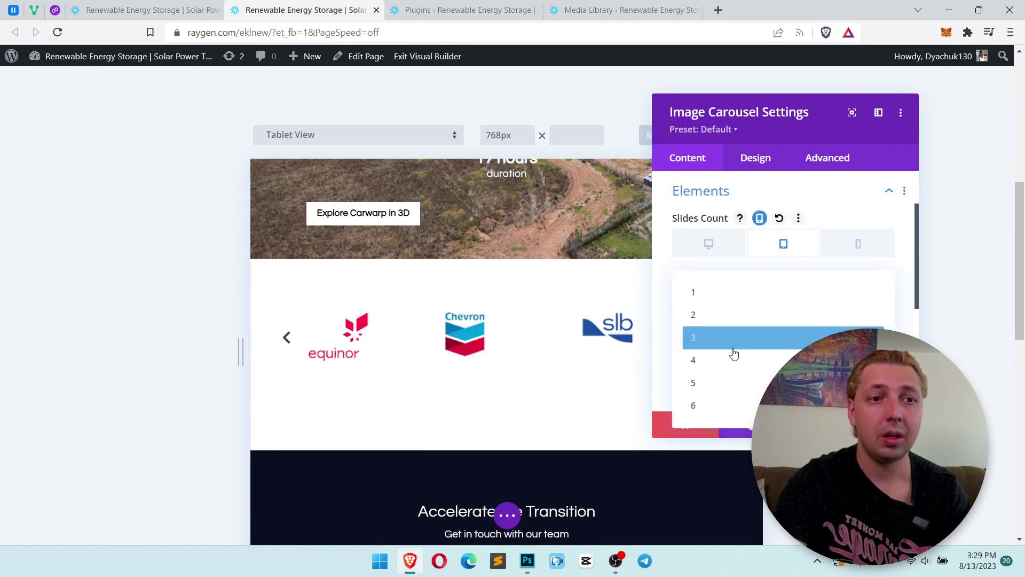
pyautogui.click(730, 359)
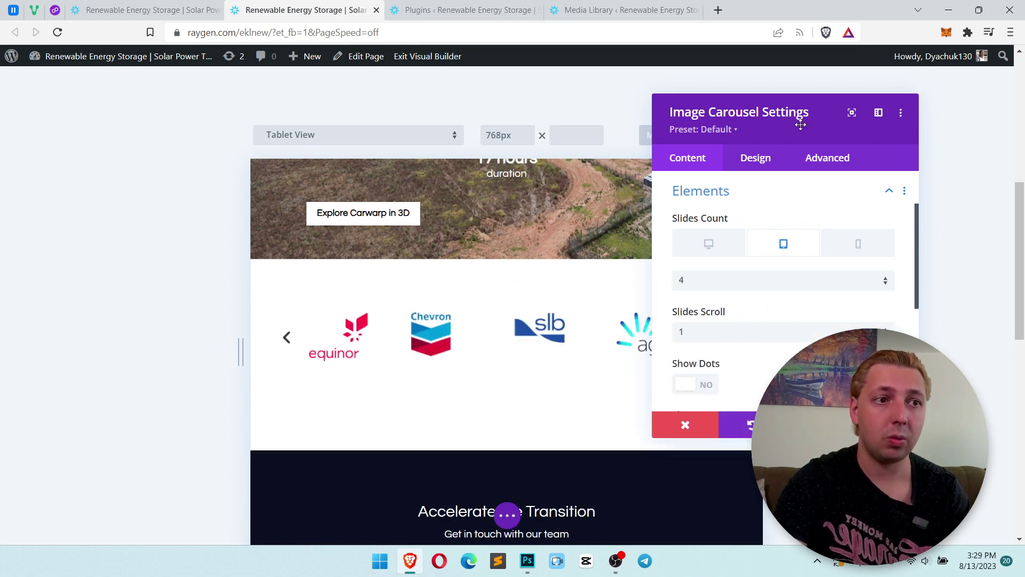
pyautogui.moveTo(799, 126); pyautogui.dragTo(907, 123)
pyautogui.scroll(-2, 896, 286)
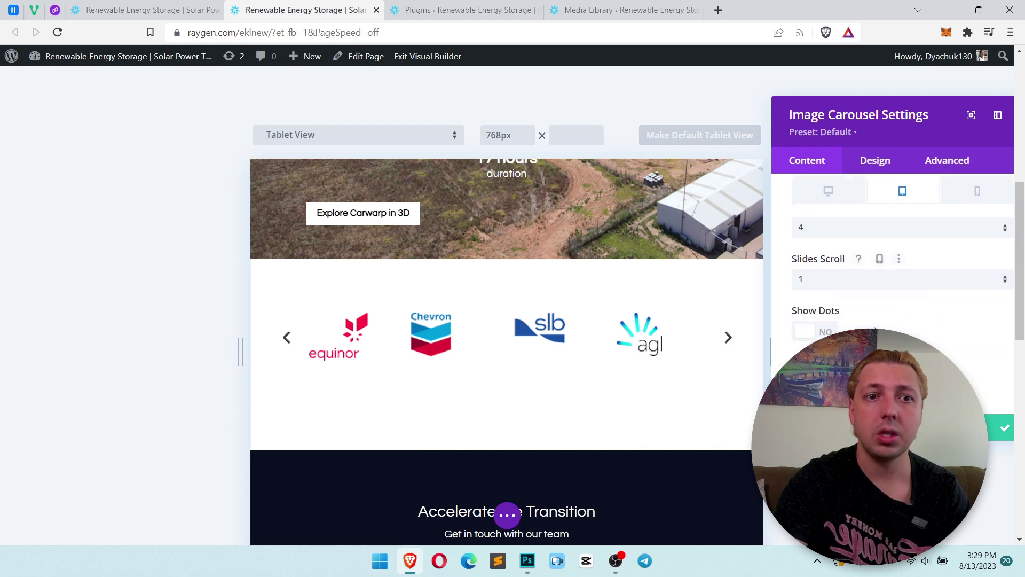
pyautogui.scroll(3, 897, 285)
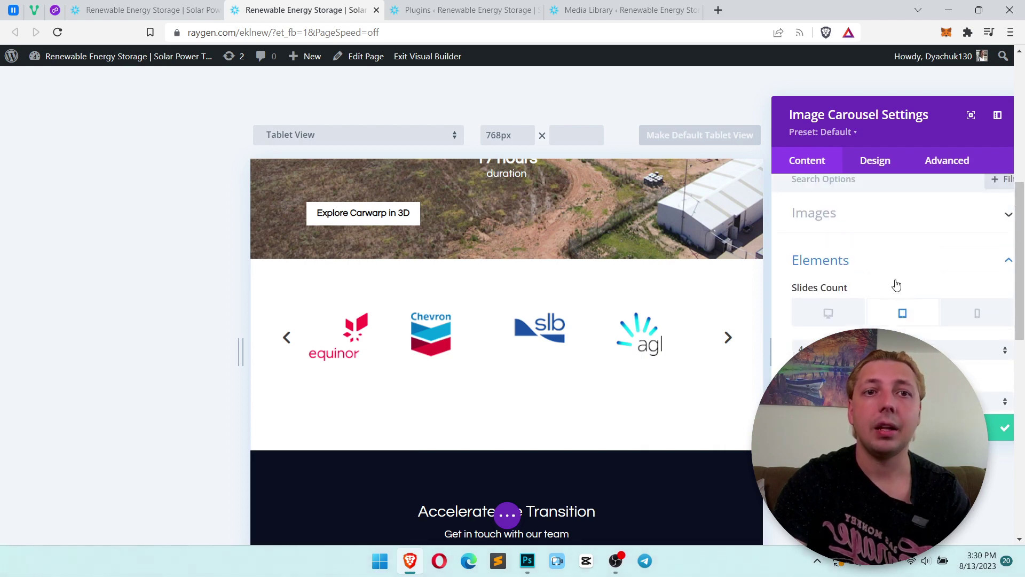
# - Set the phone Slides Count to 2
pyautogui.click(975, 312)
pyautogui.click(908, 350)
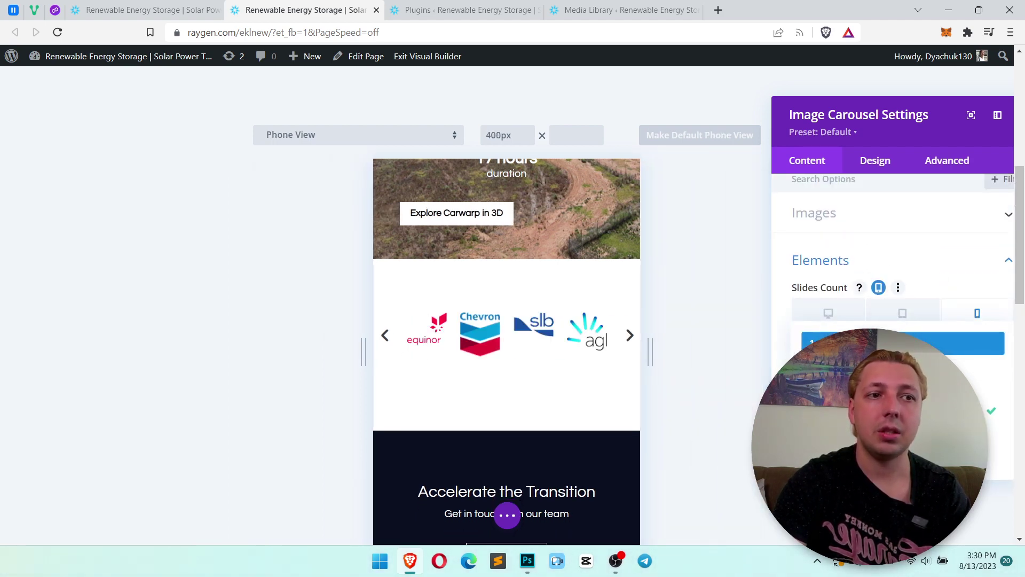
pyautogui.click(908, 365)
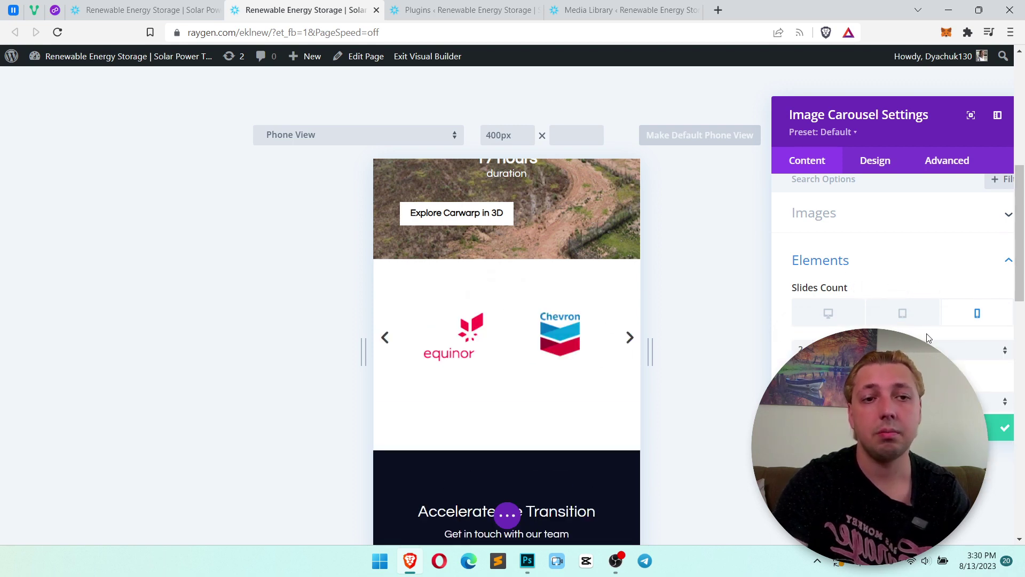
pyautogui.moveTo(905, 135); pyautogui.dragTo(880, 117)
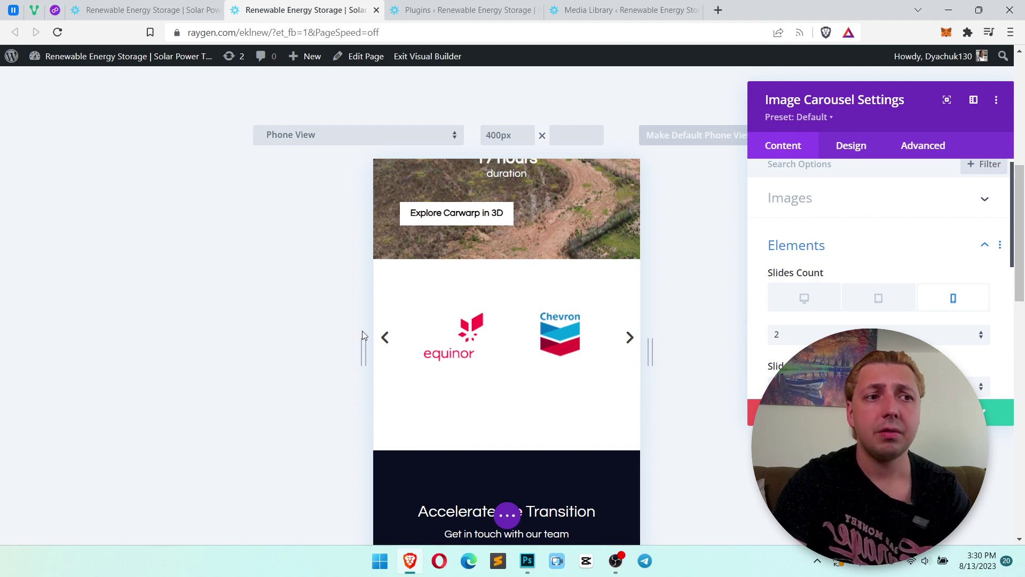
pyautogui.scroll(-2, 908, 298)
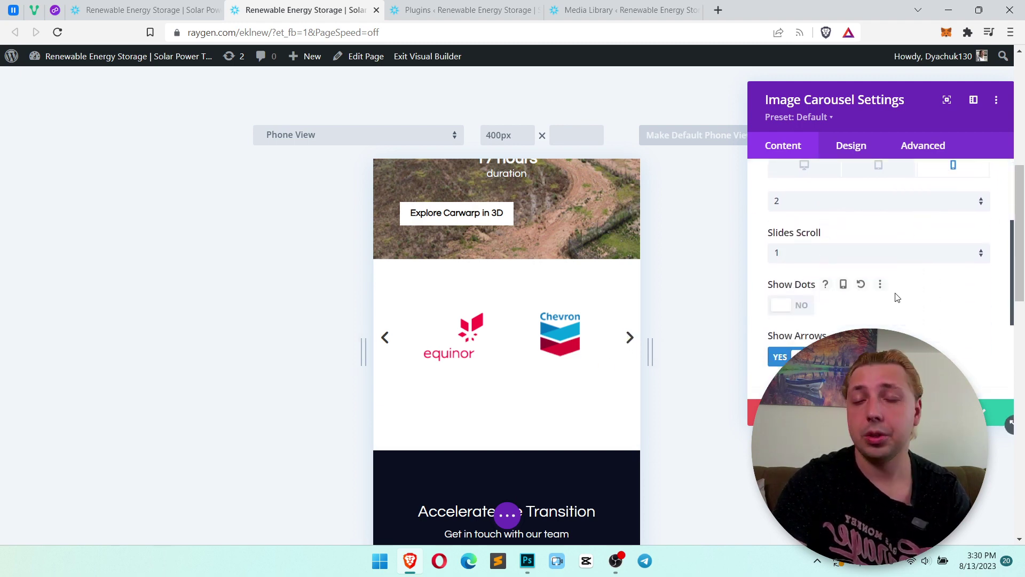
pyautogui.scroll(-2, 886, 289)
pyautogui.scroll(-1, 887, 291)
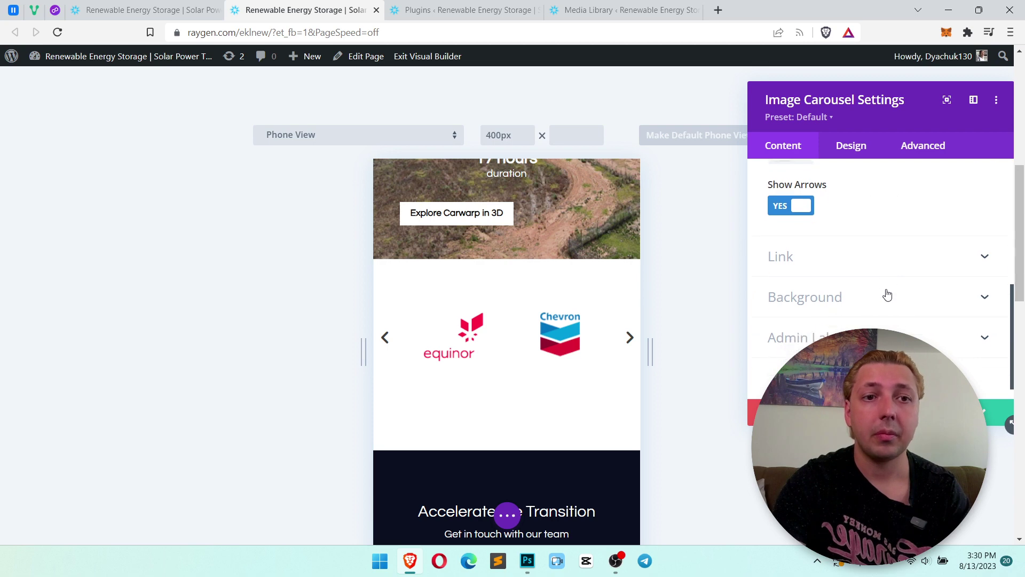
pyautogui.click(850, 147)
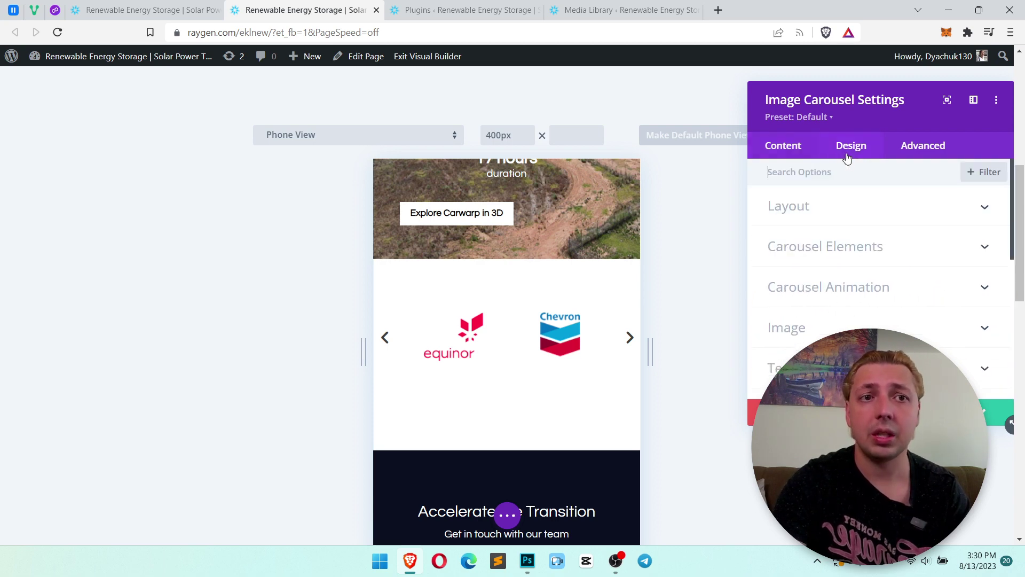
# - Preview the carousel in Vertical Layout, advance it twice, then turn vertical off
pyautogui.click(877, 215)
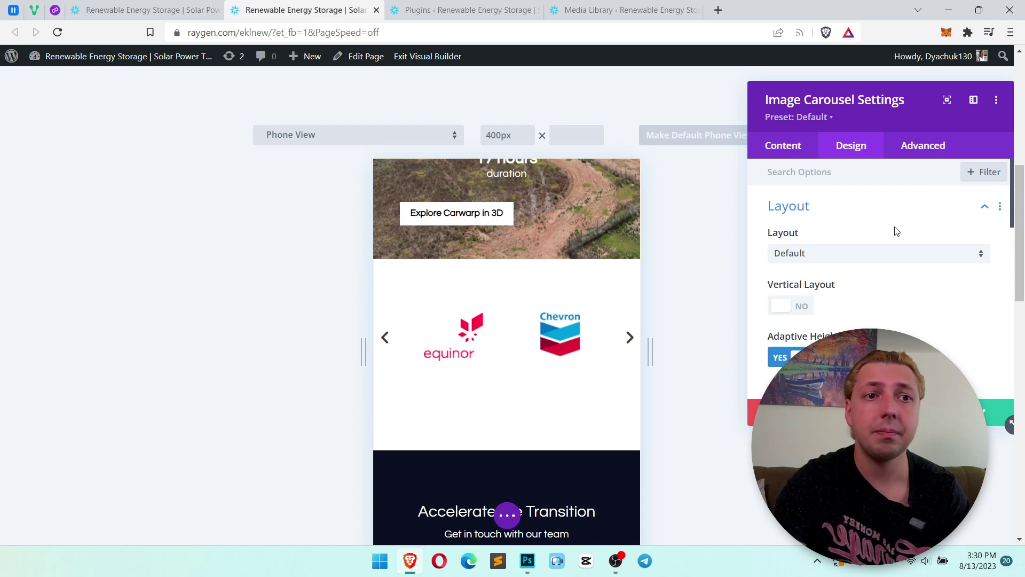
pyautogui.scroll(-4, 897, 230)
pyautogui.scroll(2, 834, 255)
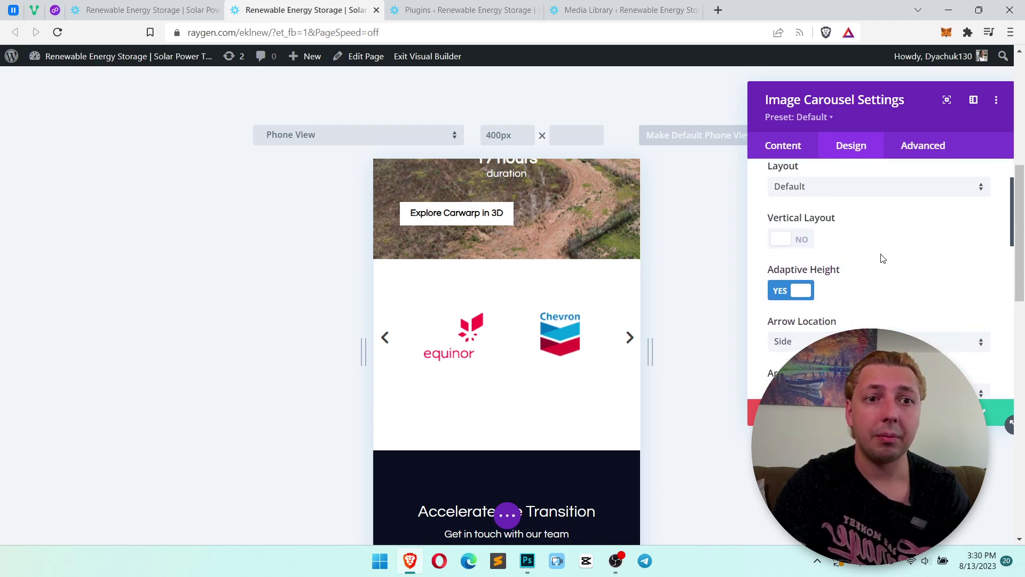
pyautogui.scroll(-2, 874, 267)
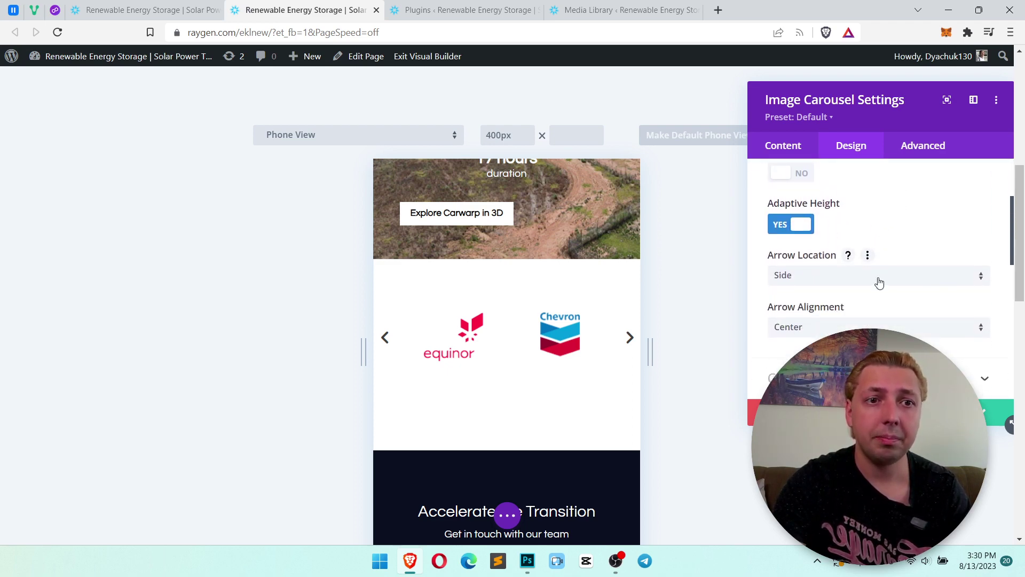
pyautogui.click(837, 279)
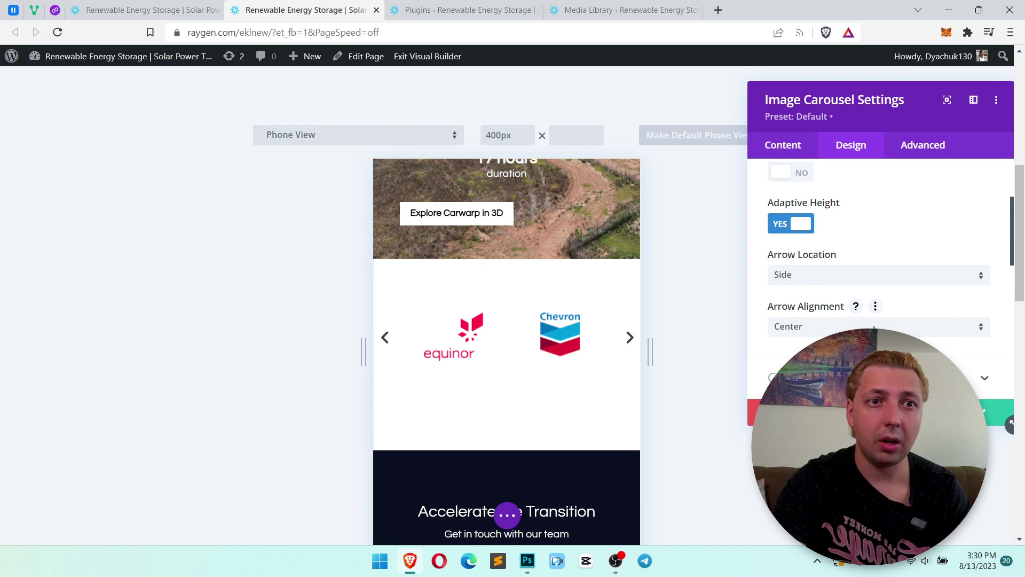
pyautogui.scroll(1, 873, 328)
pyautogui.click(800, 249)
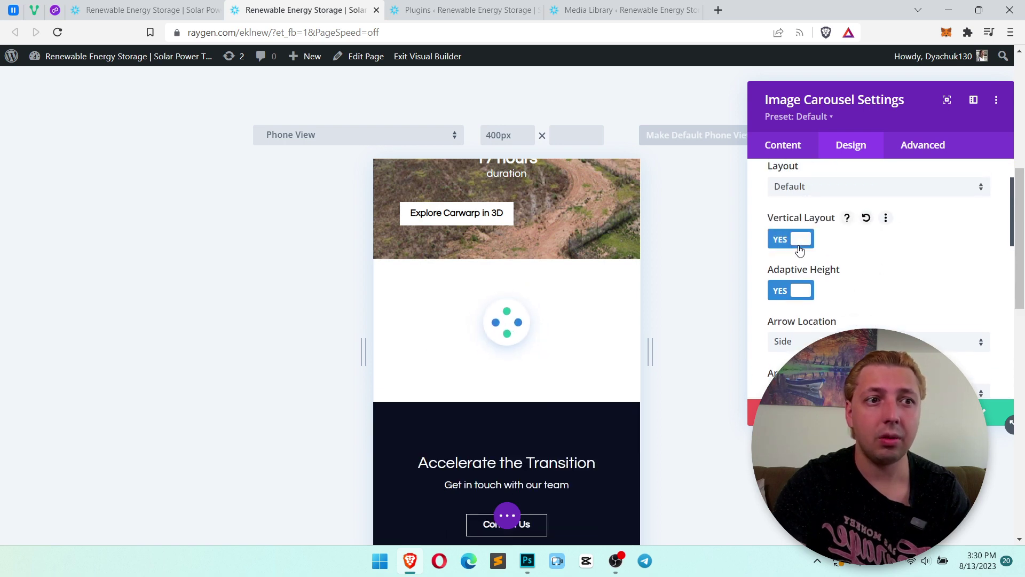
pyautogui.click(632, 373)
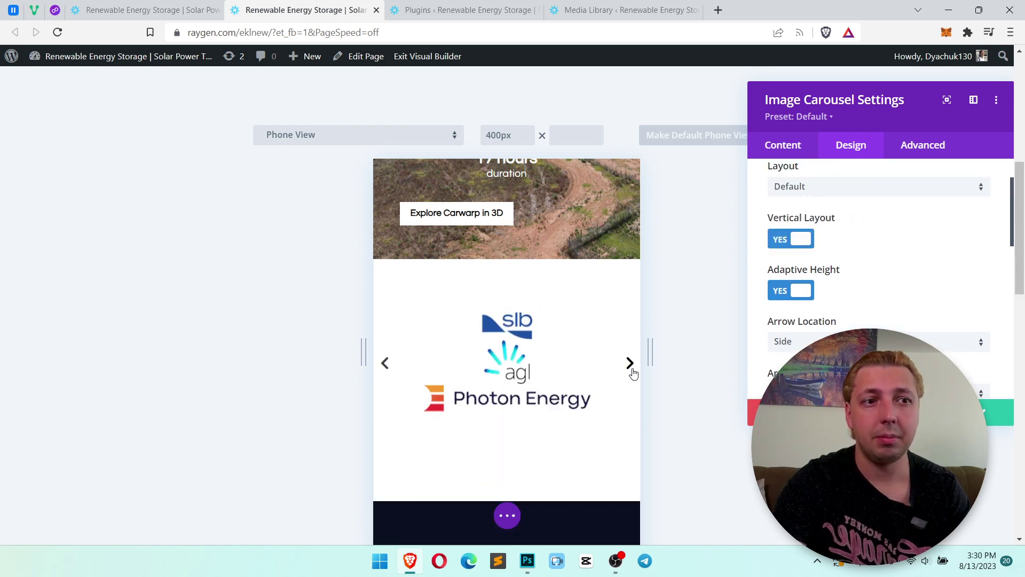
pyautogui.click(632, 369)
pyautogui.click(799, 239)
pyautogui.scroll(1, 940, 262)
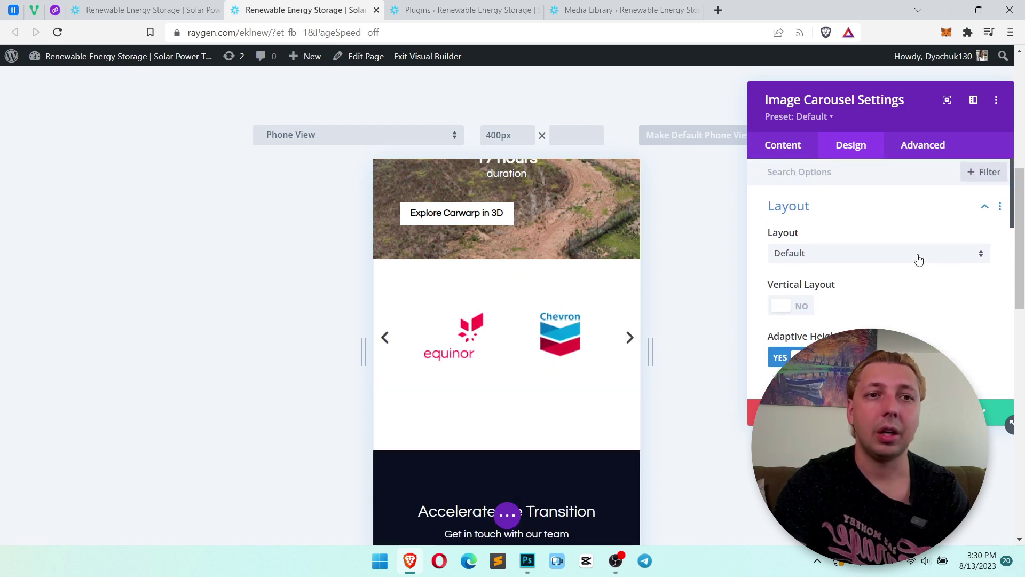
# - Try Center Mode, then set the carousel layout back to Default
pyautogui.click(913, 255)
pyautogui.click(911, 292)
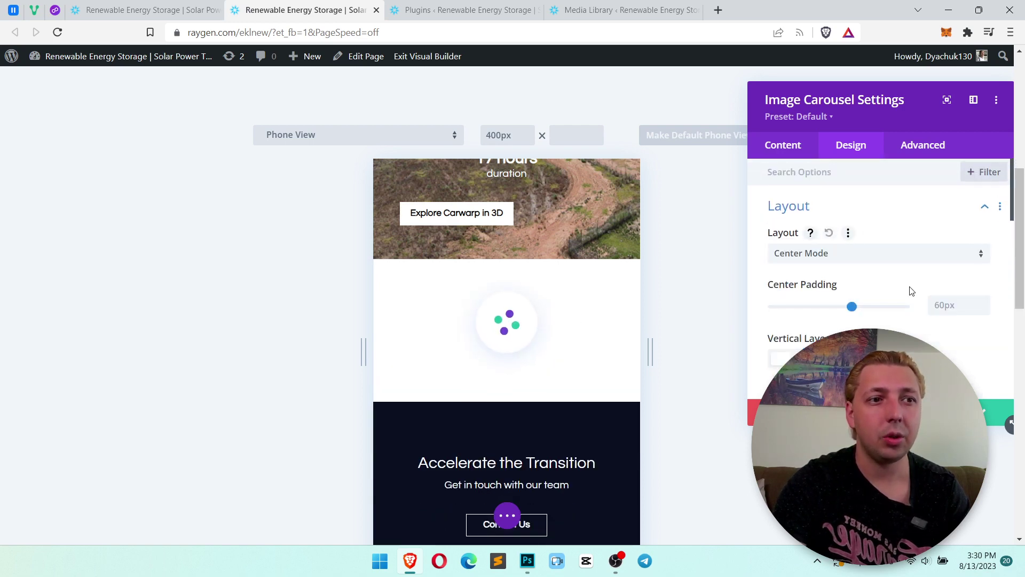
pyautogui.click(893, 259)
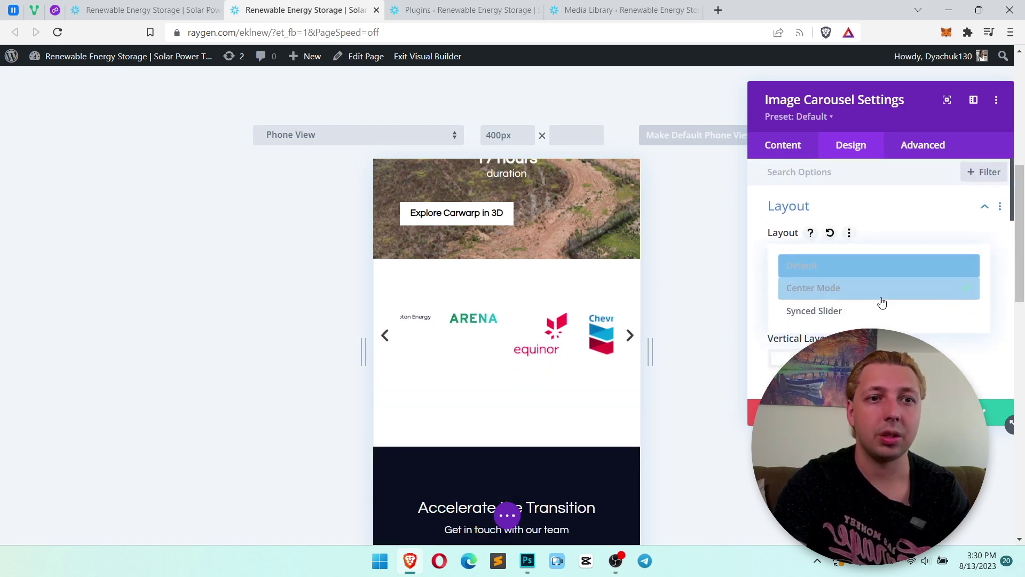
pyautogui.click(851, 273)
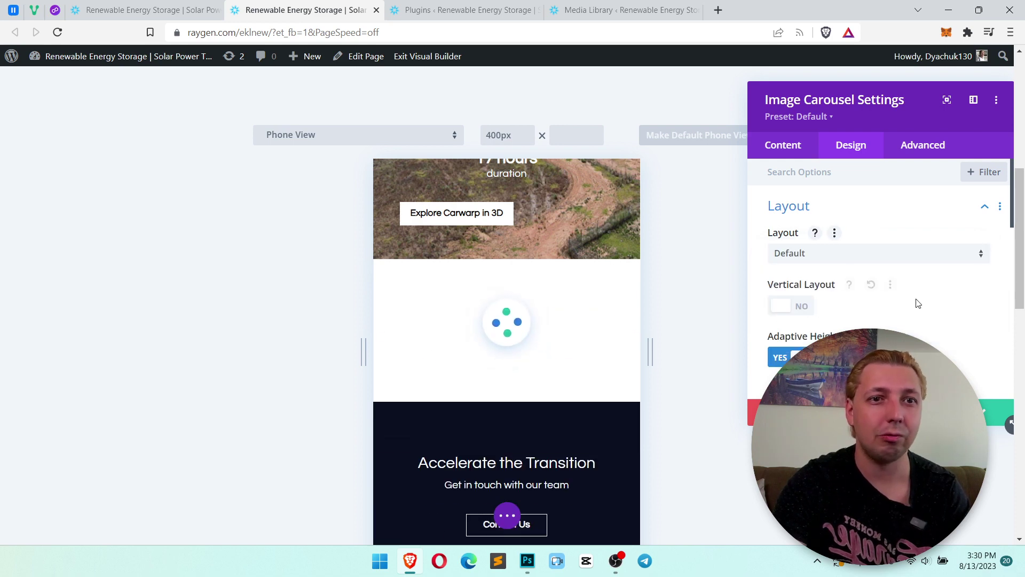
pyautogui.scroll(-2, 896, 298)
pyautogui.scroll(-3, 895, 298)
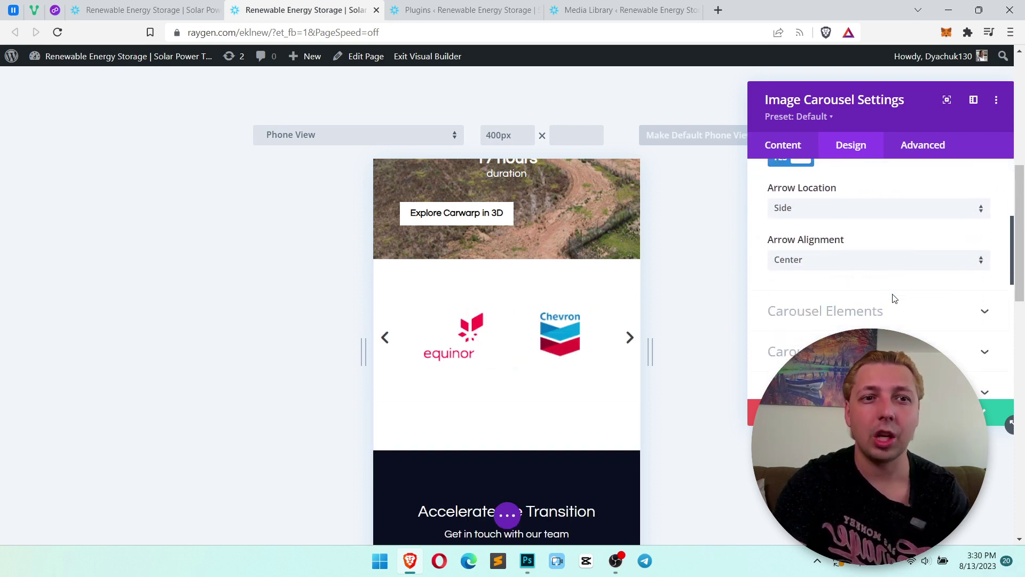
# - Look over the arrow and dot colour options and expand the Image styling group
pyautogui.click(863, 243)
pyautogui.scroll(-3, 874, 244)
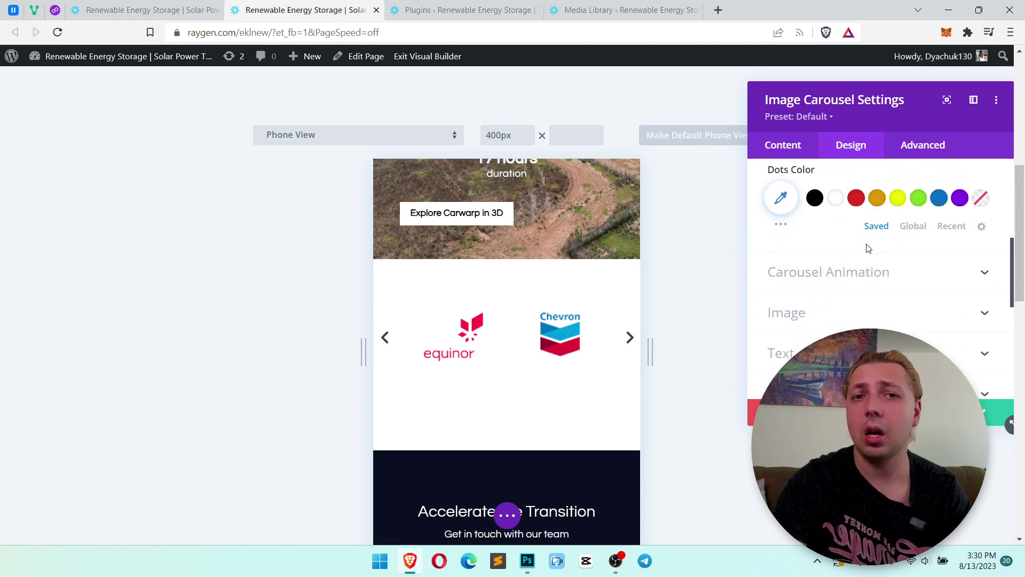
pyautogui.scroll(-3, 868, 248)
pyautogui.scroll(2, 868, 250)
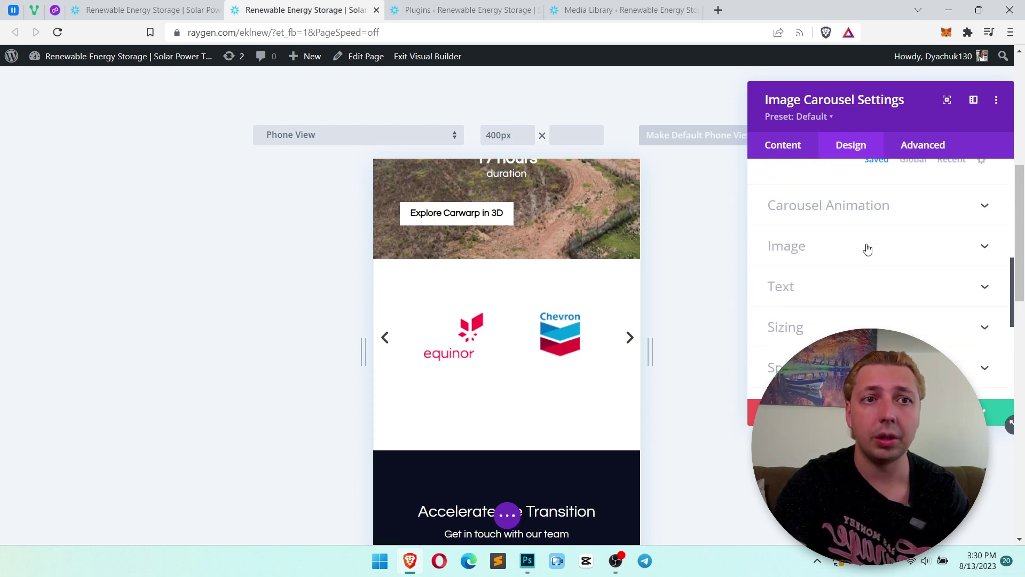
pyautogui.scroll(3, 849, 243)
pyautogui.scroll(-1, 842, 248)
pyautogui.click(840, 313)
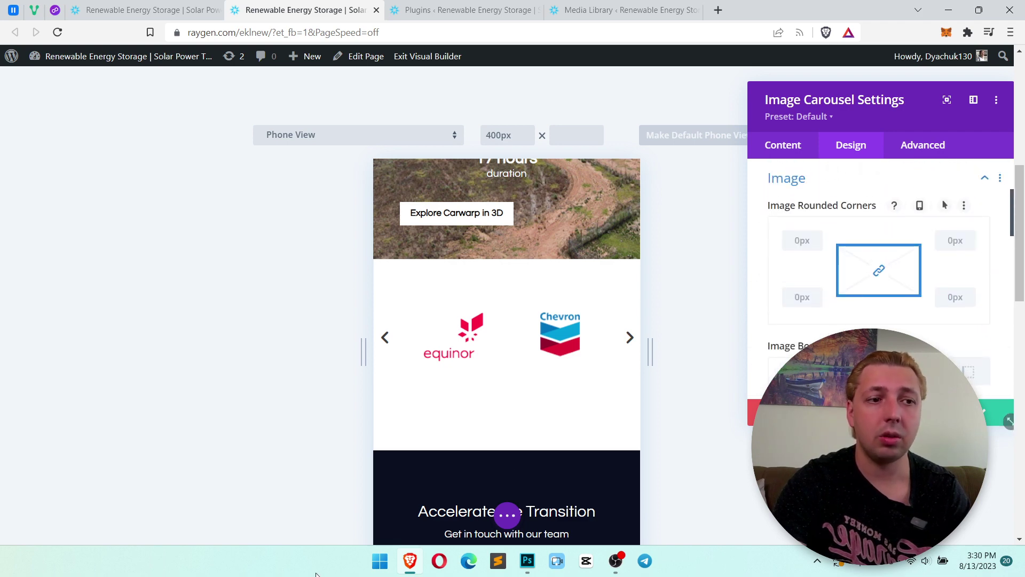
pyautogui.click(506, 515)
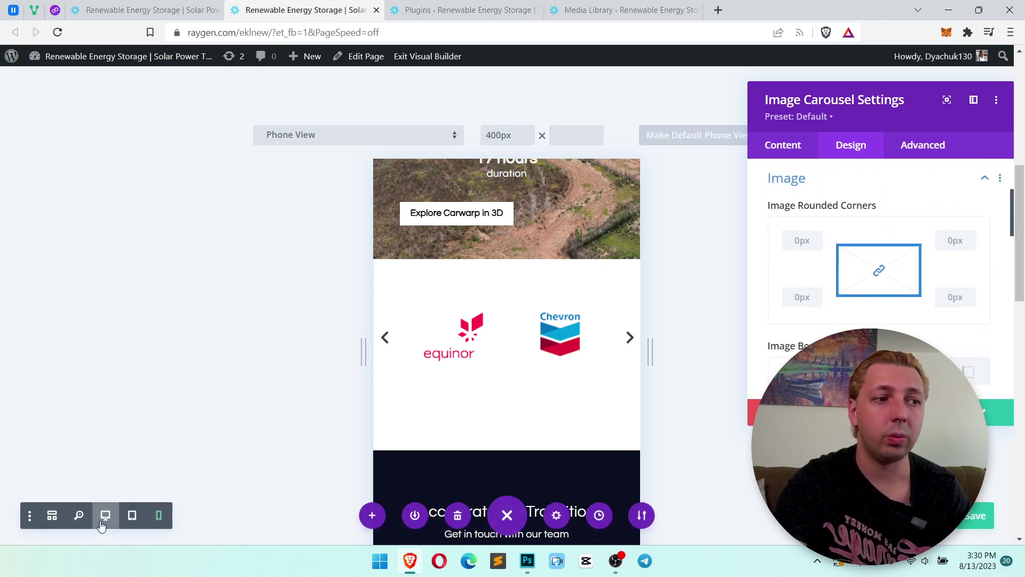
# - Switch to Desktop view and move the settings panel off the six-logo row
pyautogui.click(105, 525)
pyautogui.scroll(-2, 338, 410)
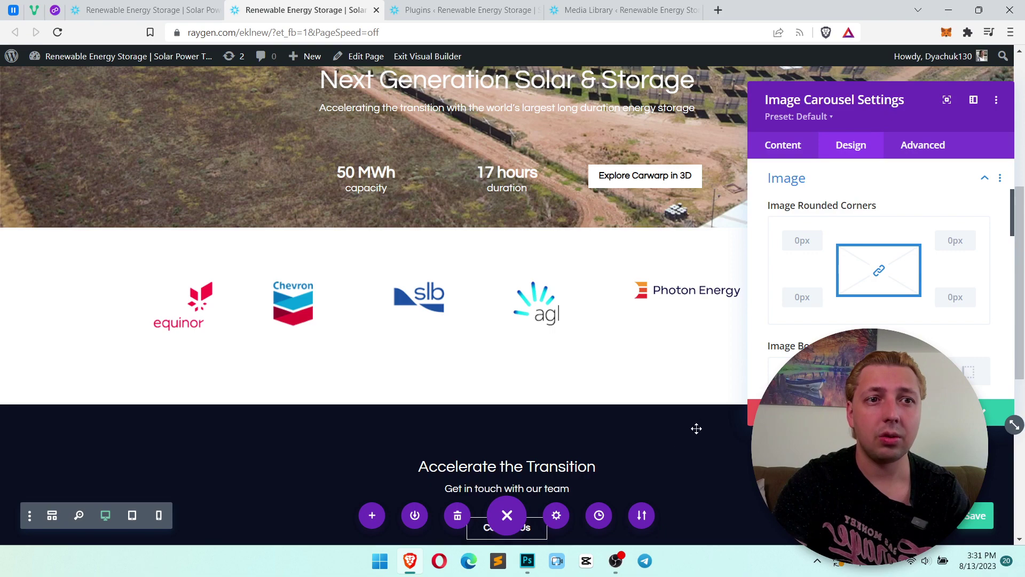
pyautogui.moveTo(696, 428); pyautogui.dragTo(711, 421)
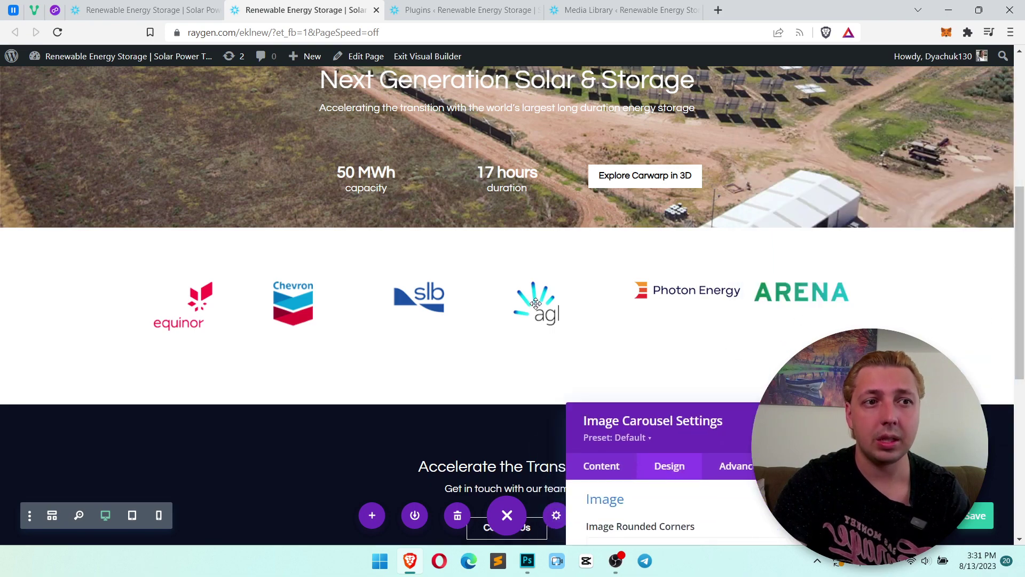
pyautogui.moveTo(679, 411); pyautogui.dragTo(550, 111)
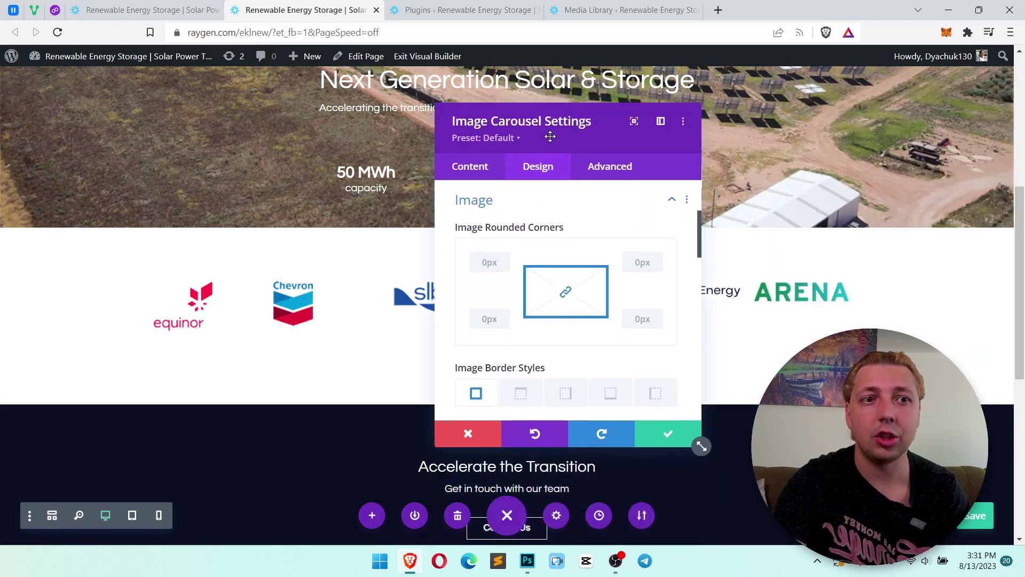
pyautogui.scroll(-3, 564, 319)
pyautogui.scroll(-2, 586, 306)
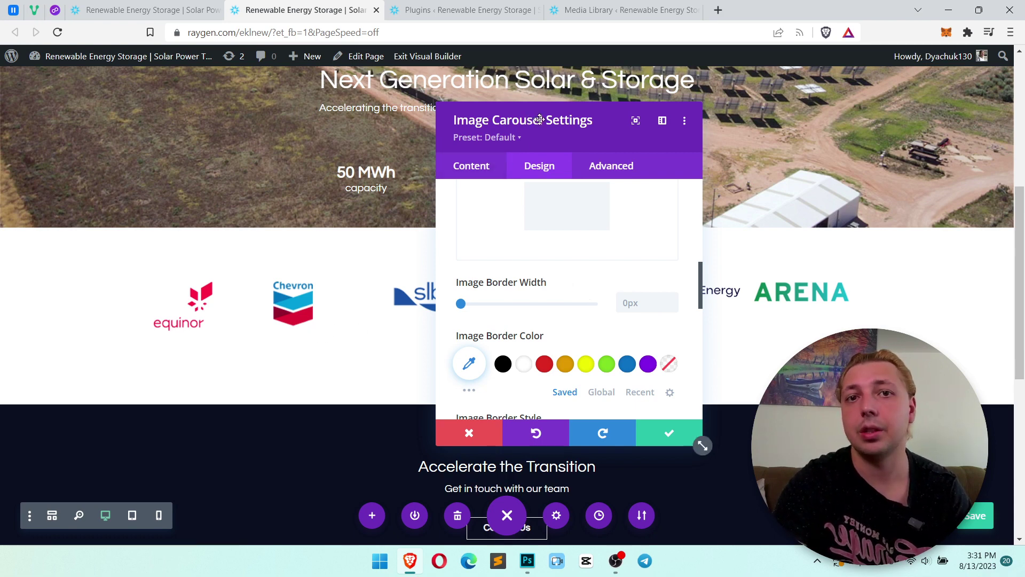
pyautogui.moveTo(540, 119); pyautogui.dragTo(647, 115)
# - Review the carousel's Images, Elements and Image settings, then close the settings
pyautogui.click(574, 160)
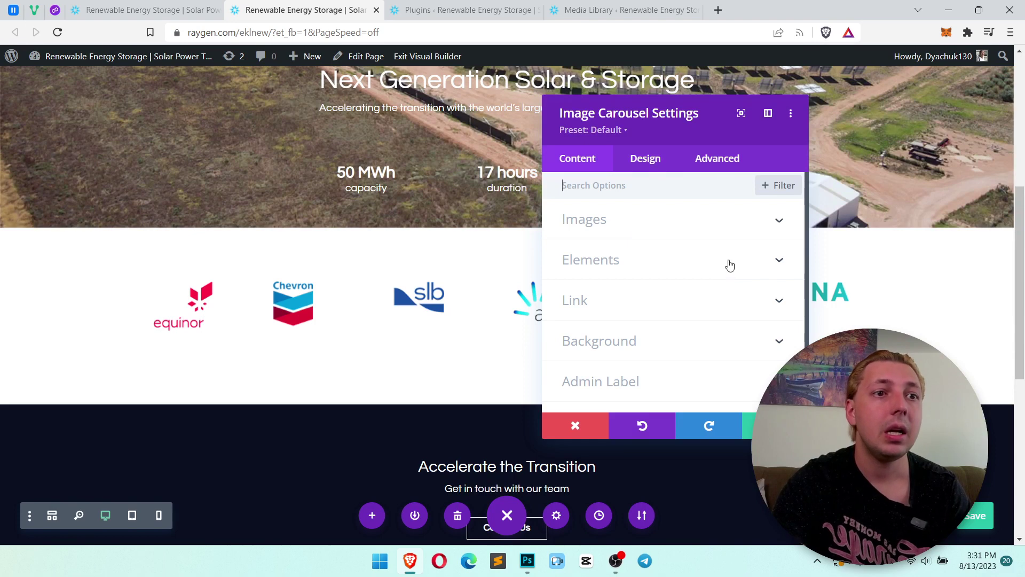
pyautogui.click(676, 230)
pyautogui.scroll(-3, 696, 270)
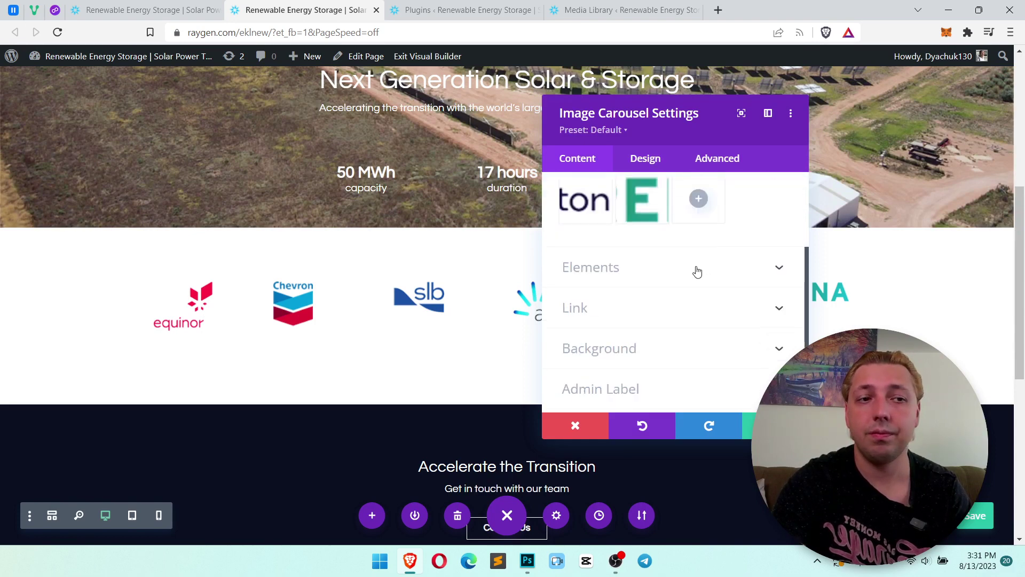
pyautogui.click(696, 267)
pyautogui.scroll(-3, 688, 294)
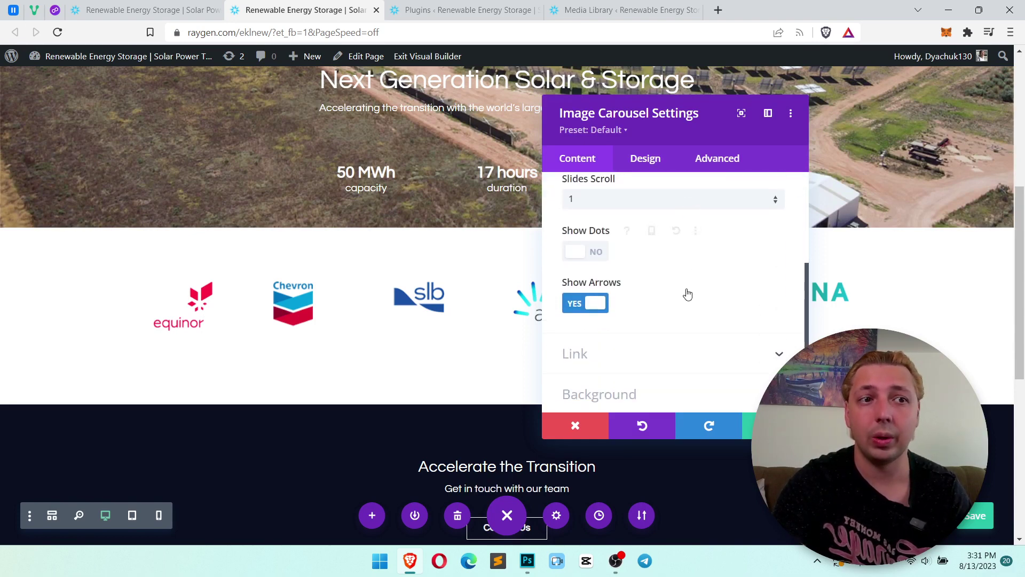
pyautogui.scroll(-3, 659, 330)
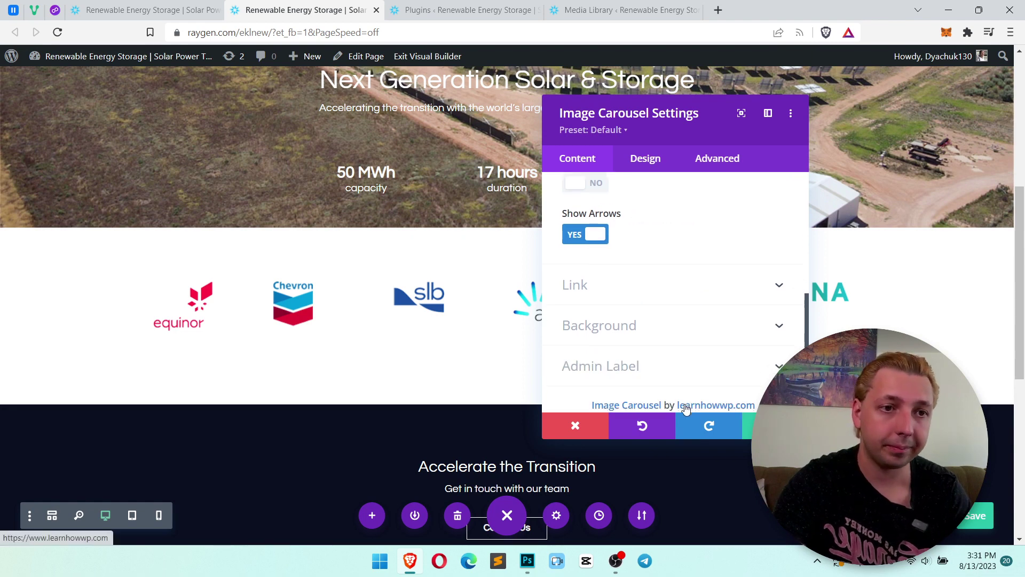
pyautogui.click(653, 155)
pyautogui.scroll(-2, 691, 272)
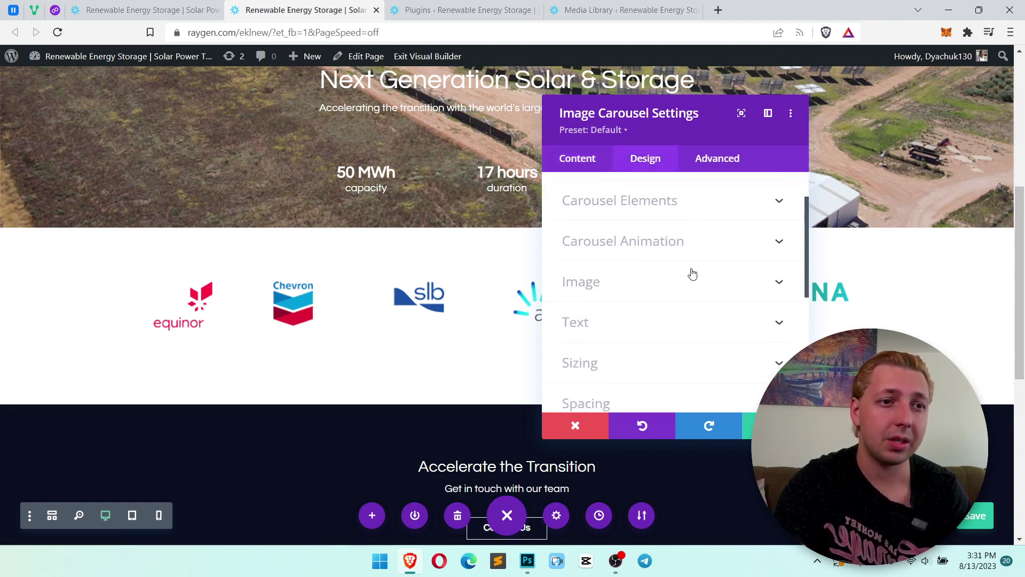
pyautogui.click(681, 274)
pyautogui.scroll(-5, 684, 285)
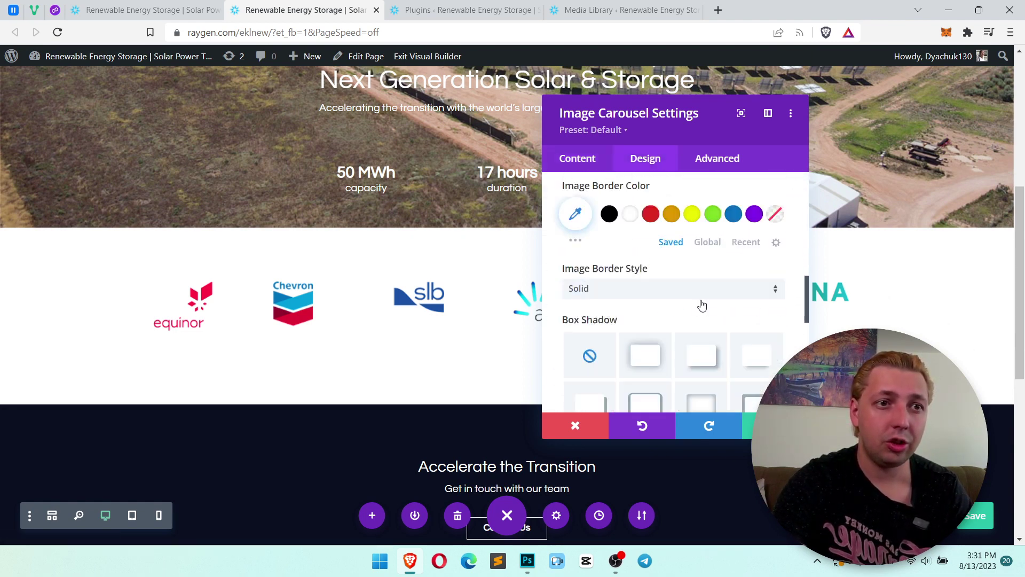
pyautogui.click(977, 519)
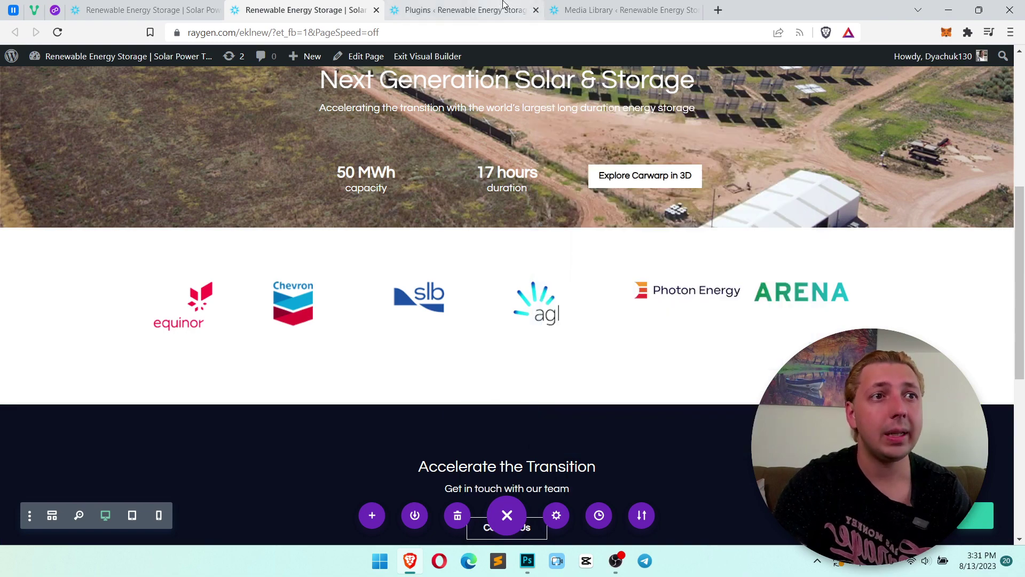
# - Open the live Raygen homepage in a new tab from the Plugins page
pyautogui.click(464, 9)
pyautogui.click(128, 56)
pyautogui.click(248, 9)
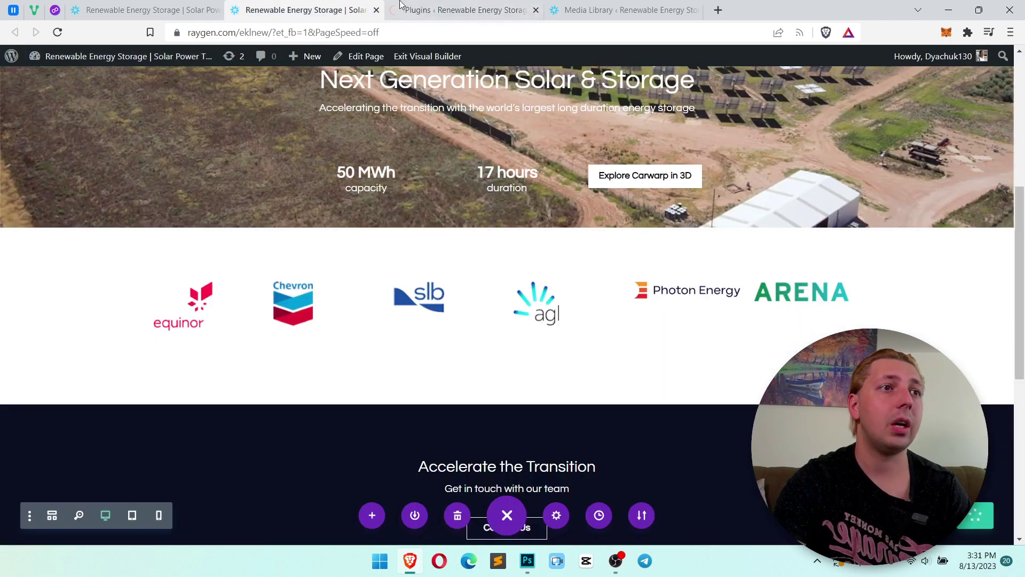
pyautogui.click(430, 6)
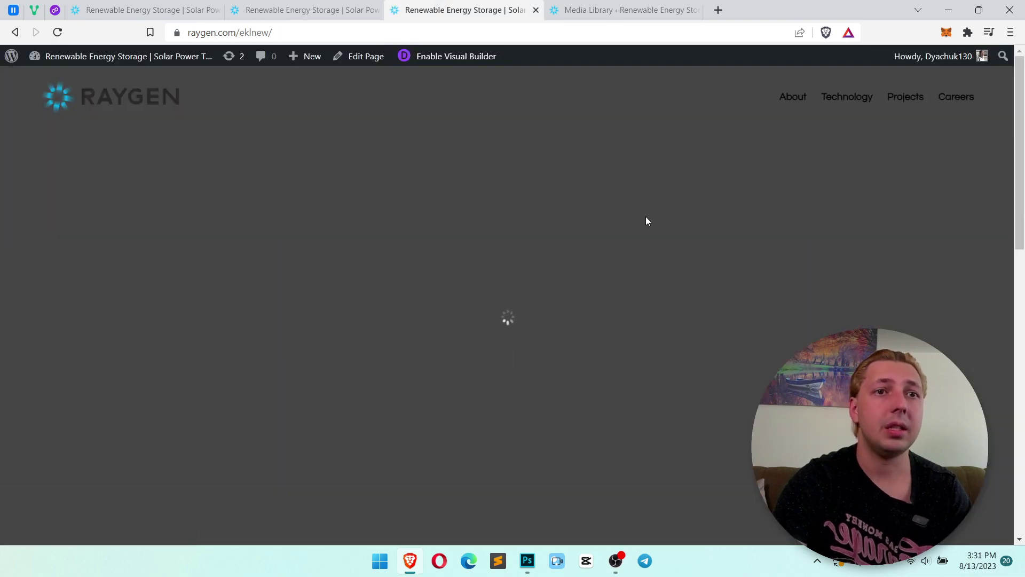
# - Scroll to the partner-logo carousel and inspect the Photon Energy logo in DevTools
pyautogui.scroll(-3, 646, 219)
pyautogui.scroll(-1, 646, 221)
pyautogui.scroll(2, 332, 229)
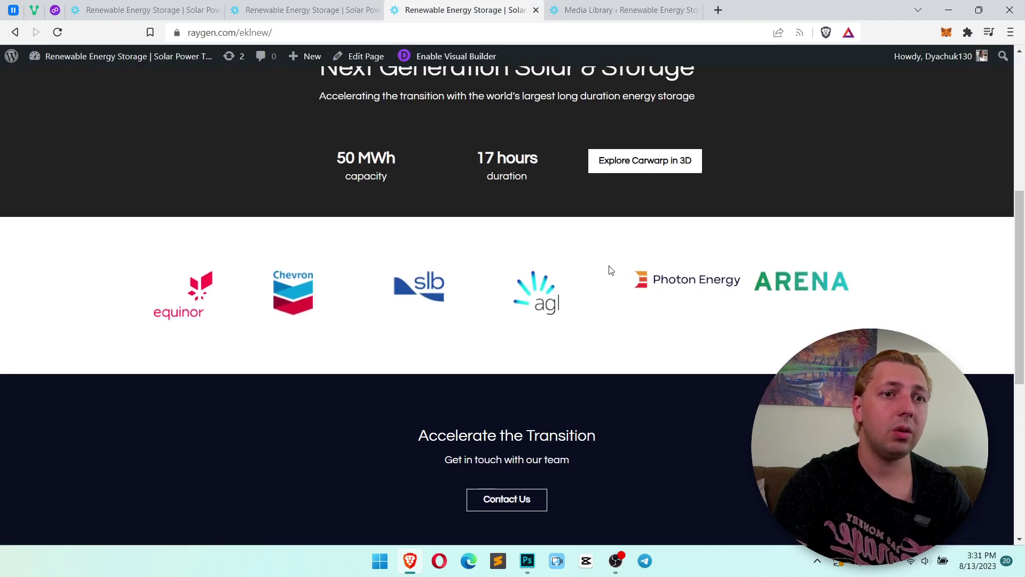
pyautogui.scroll(-2, 611, 270)
pyautogui.rightClick(651, 170)
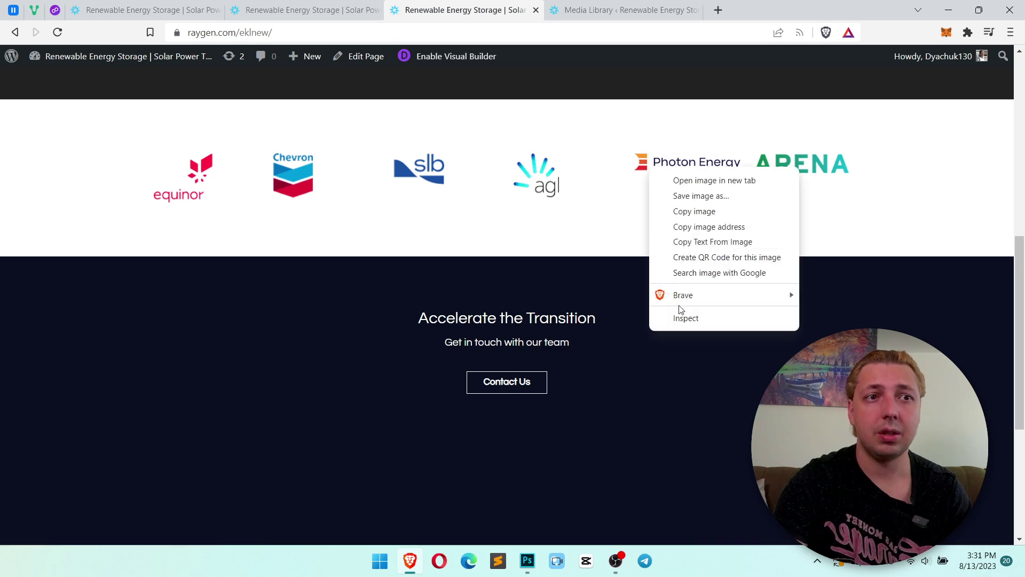
pyautogui.click(682, 314)
# - Select the first slick-slide and then the carousel track in the Elements panel
pyautogui.scroll(-3, 678, 277)
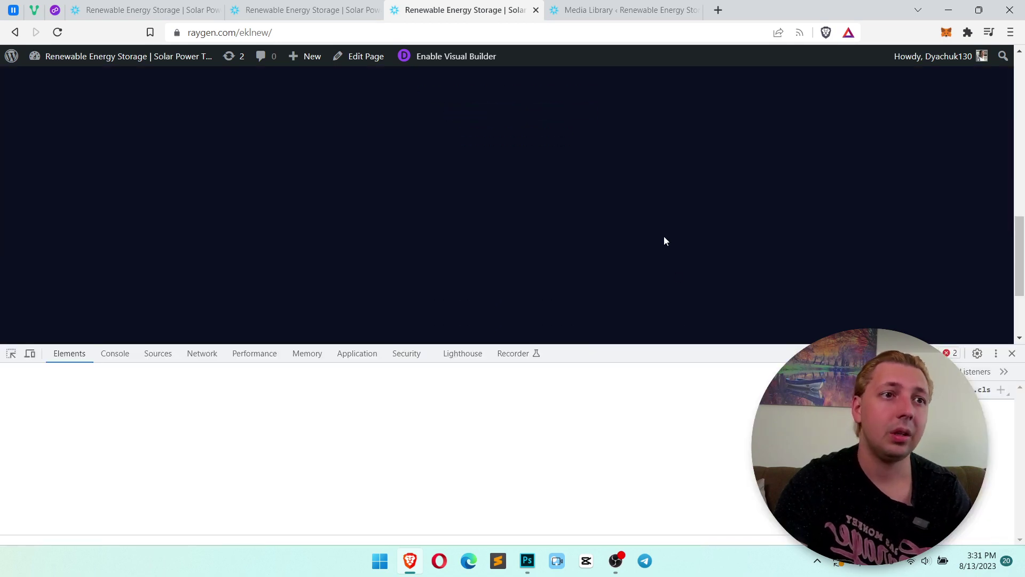
pyautogui.scroll(8, 892, 159)
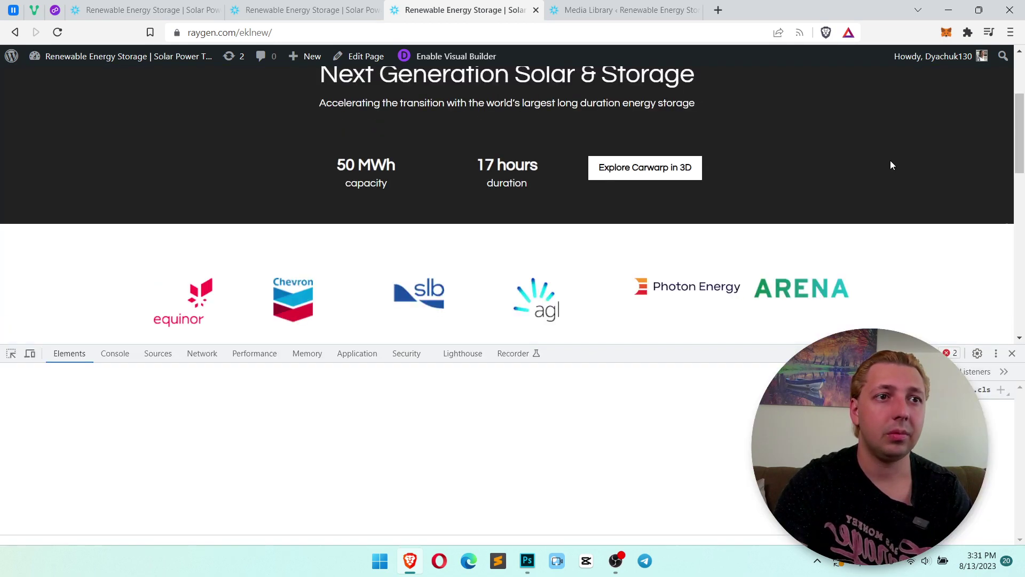
pyautogui.scroll(-2, 890, 162)
pyautogui.scroll(1, 890, 162)
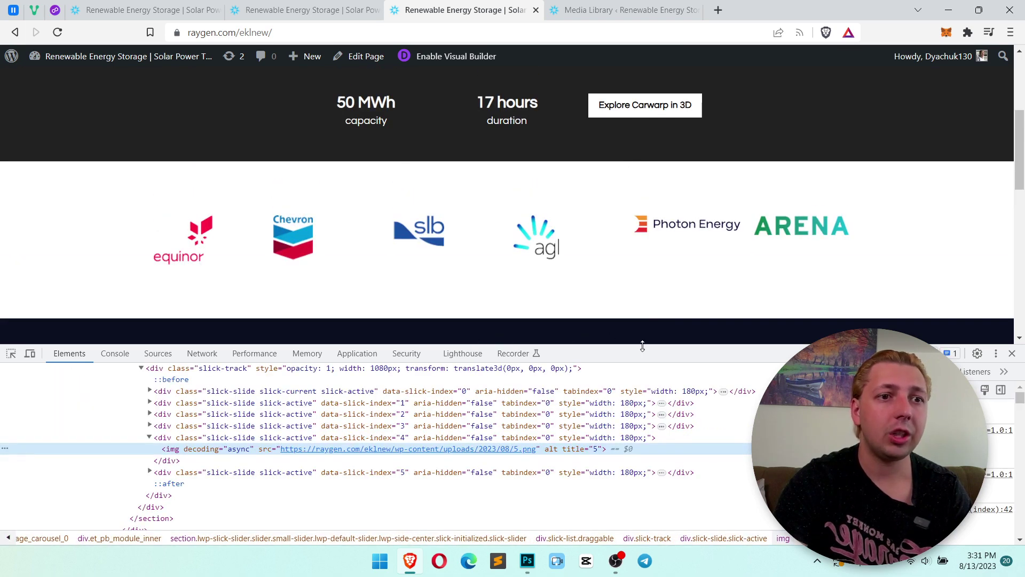
pyautogui.moveTo(642, 346); pyautogui.dragTo(644, 327)
pyautogui.scroll(-2, 650, 238)
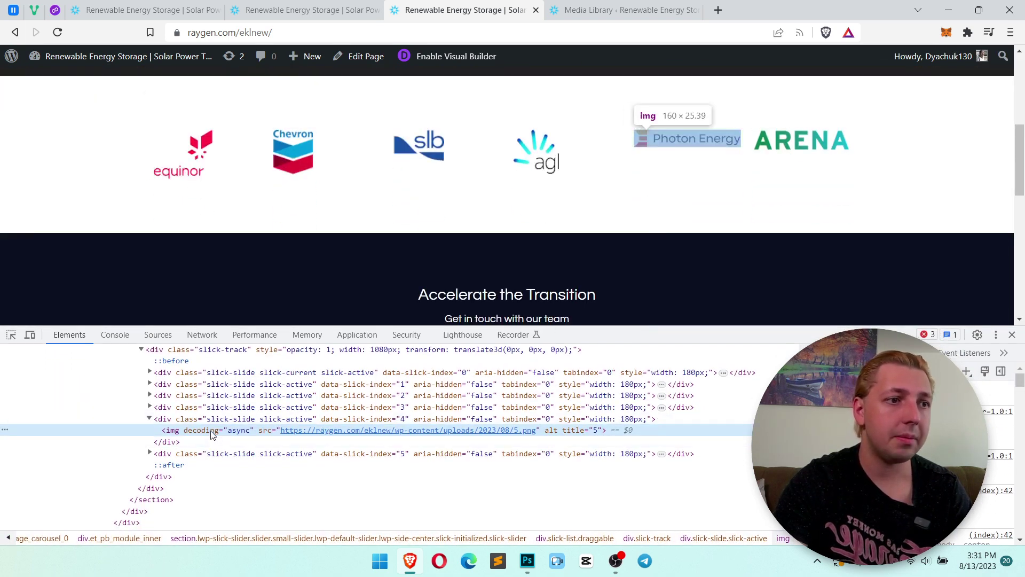
pyautogui.click(224, 372)
pyautogui.scroll(2, 227, 390)
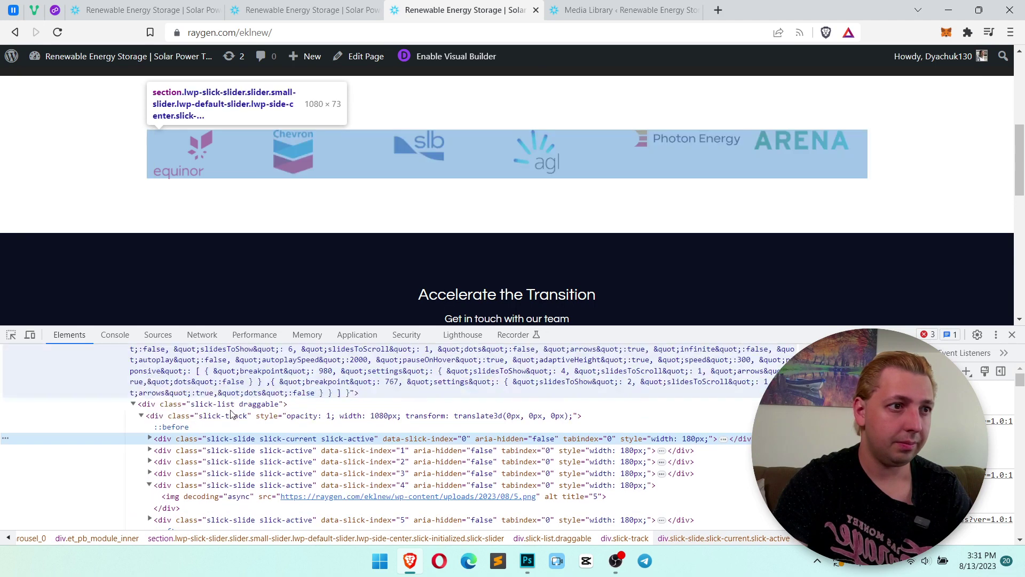
pyautogui.click(240, 417)
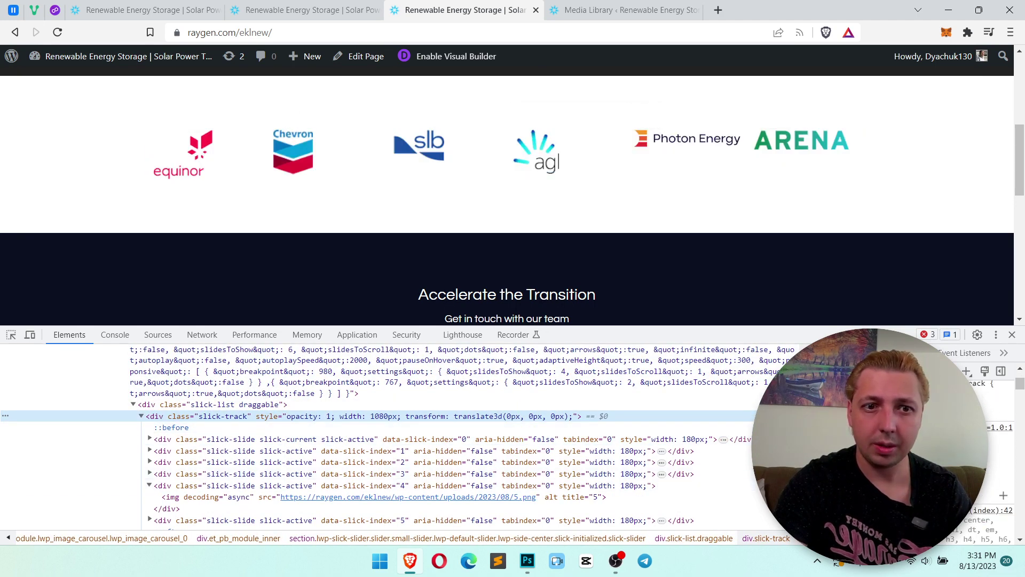
# - Step through the Chevron, slb and agl slides down to the Photon Energy logo image
pyautogui.click(363, 452)
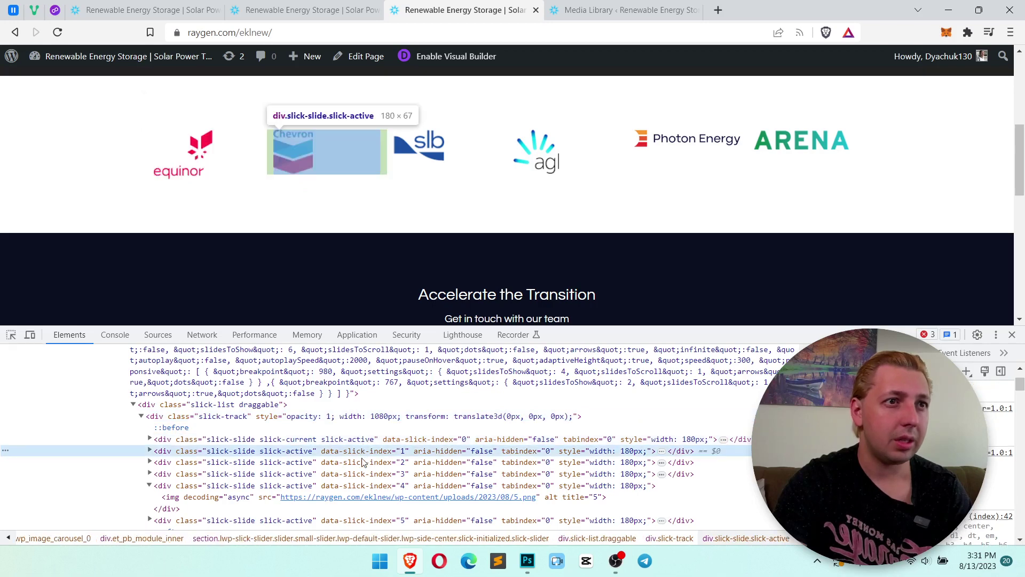
pyautogui.click(362, 465)
pyautogui.click(362, 476)
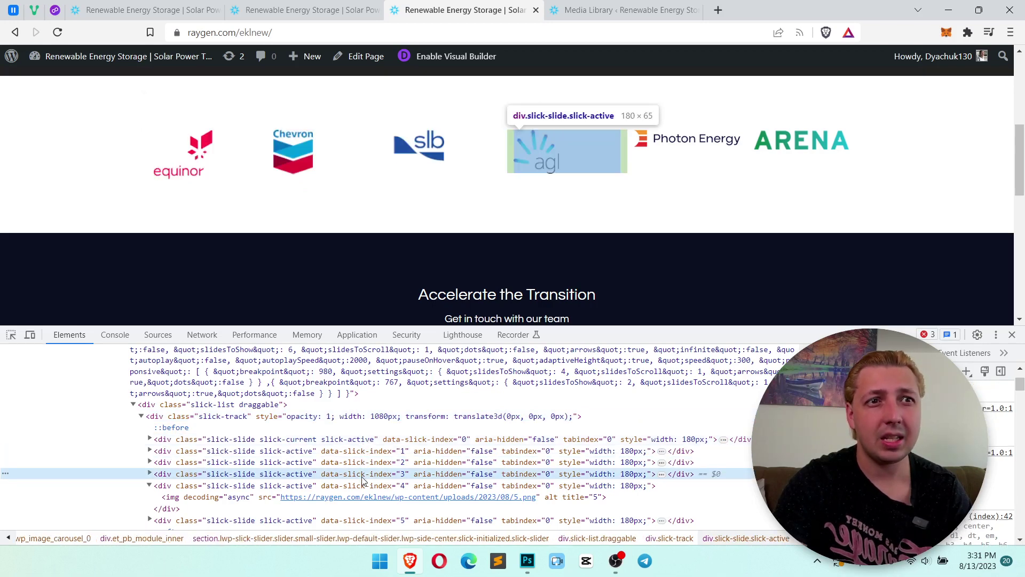
pyautogui.moveTo(323, 500)
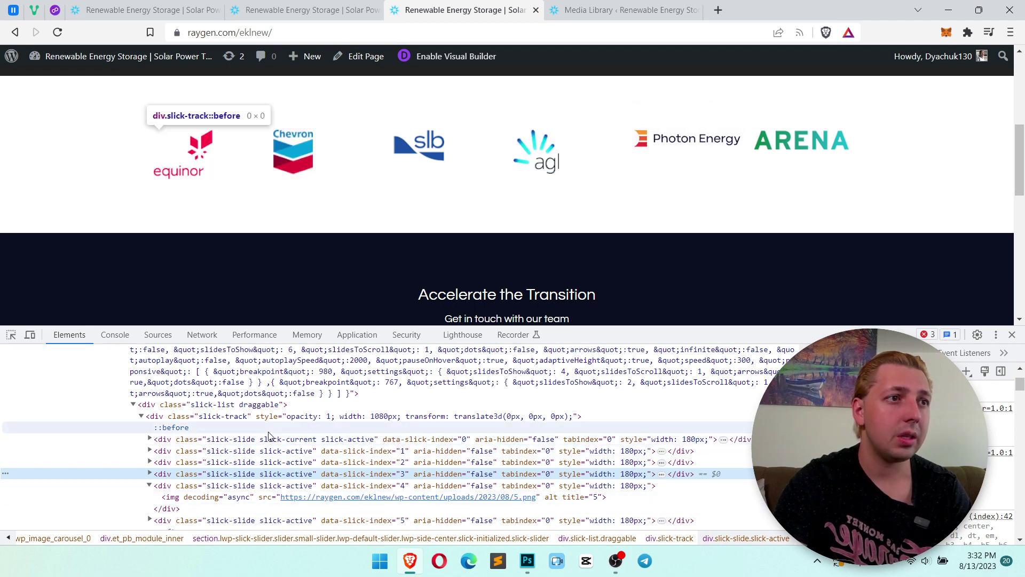
pyautogui.click(249, 497)
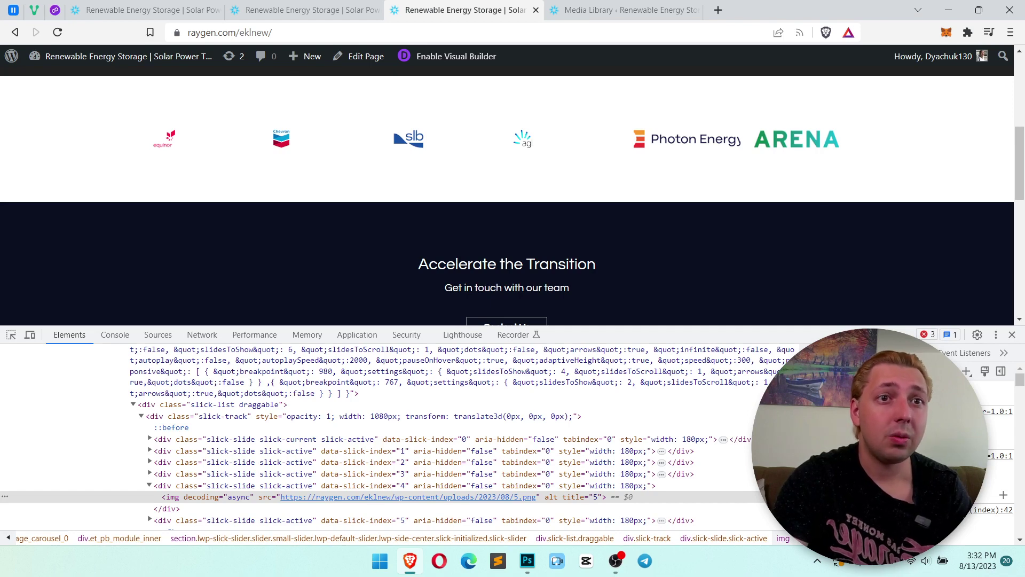
# - Switch over to the RayGen-homepage mockup in Photoshop
pyautogui.hotkey('alt', 'Tab')
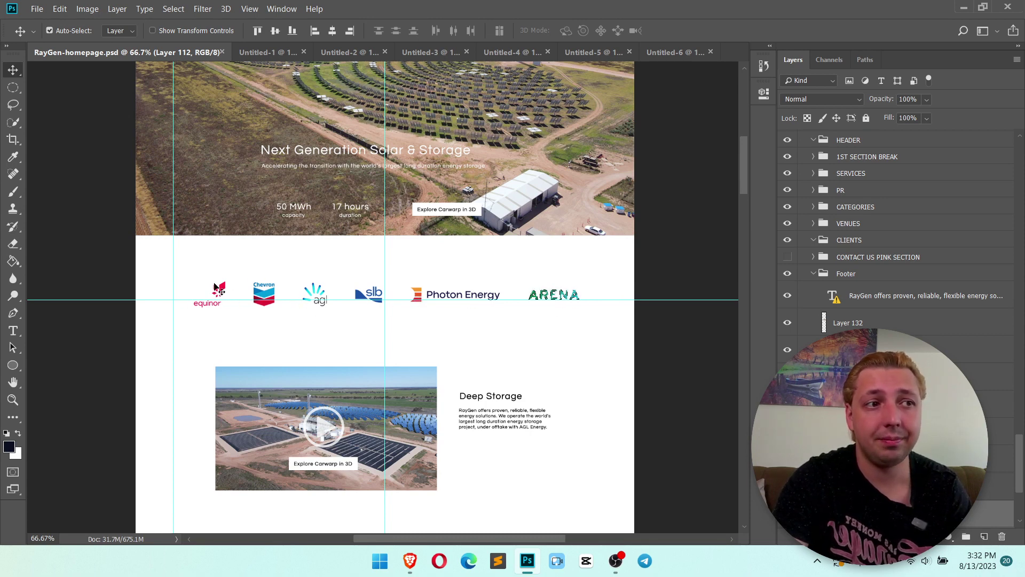
# - Select Layer 90 in the mockup's logo row, then return to the Divi builder page in Brave
pyautogui.moveTo(199, 284)
pyautogui.mouseDown()
pyautogui.moveTo(235, 309)
pyautogui.moveTo(213, 312)
pyautogui.moveTo(198, 284)
pyautogui.mouseUp()
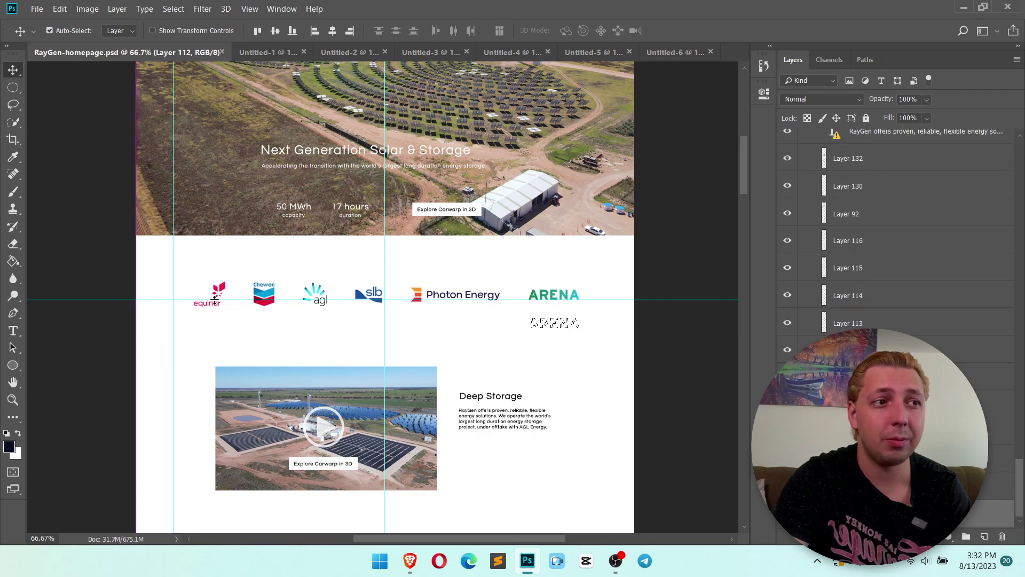
pyautogui.click(307, 328)
pyautogui.hotkey('alt', 'Tab')
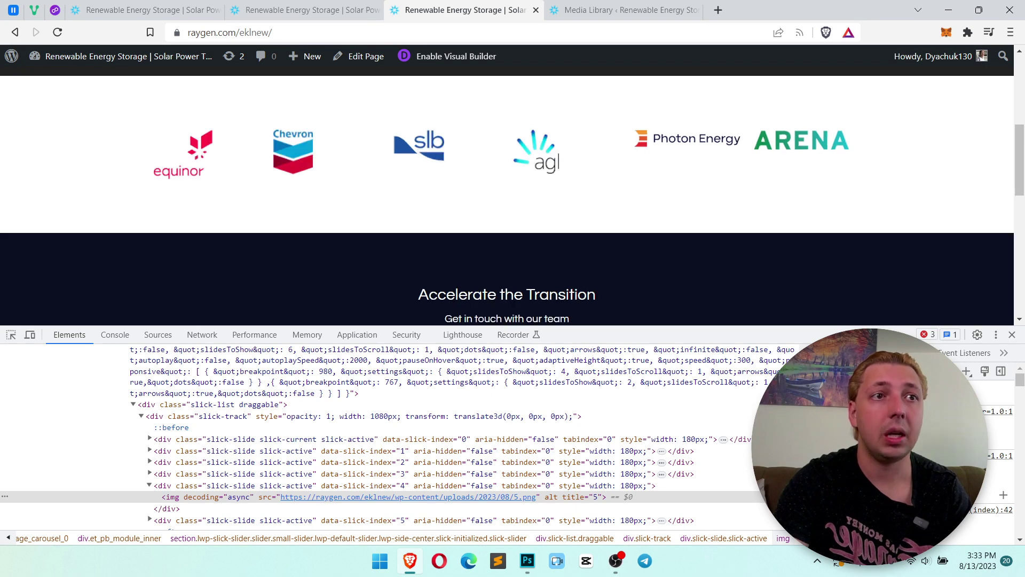
pyautogui.hotkey('ctrl', 'shift', 'Tab')
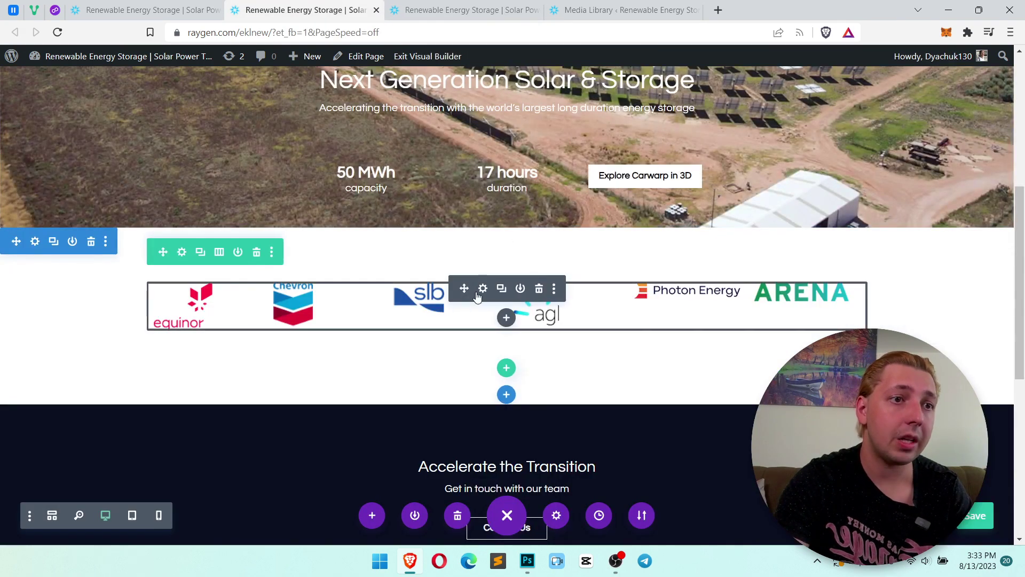
# - Open the Image Carousel module settings and expand its Design layout options
pyautogui.click(475, 289)
pyautogui.scroll(-3, 636, 230)
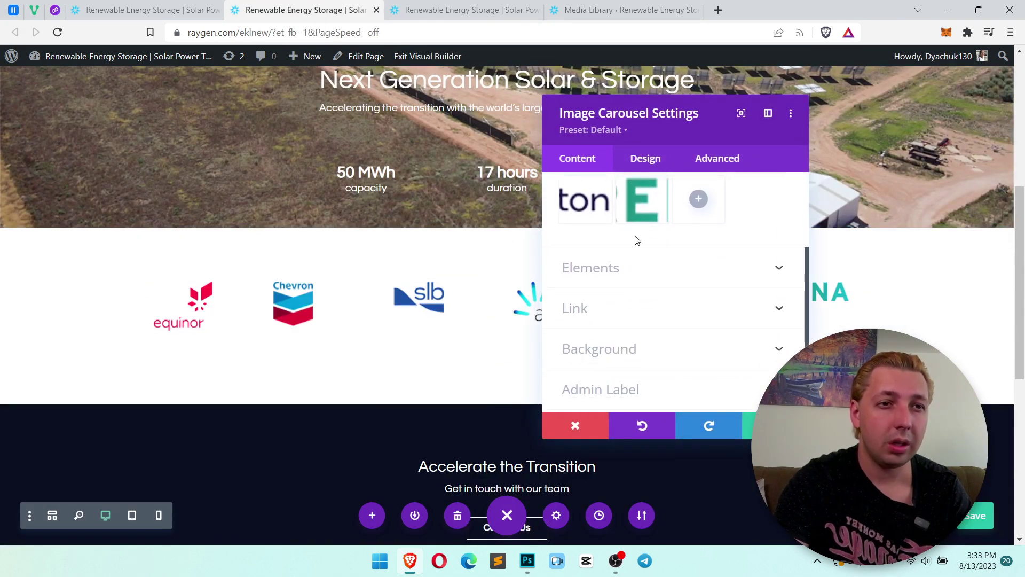
pyautogui.click(636, 275)
pyautogui.scroll(-4, 722, 224)
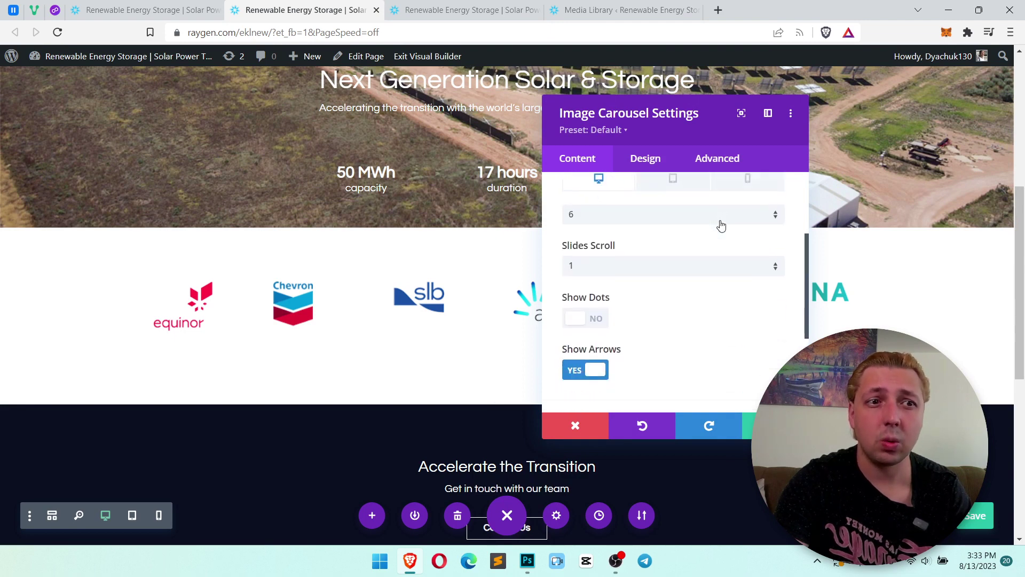
pyautogui.click(640, 162)
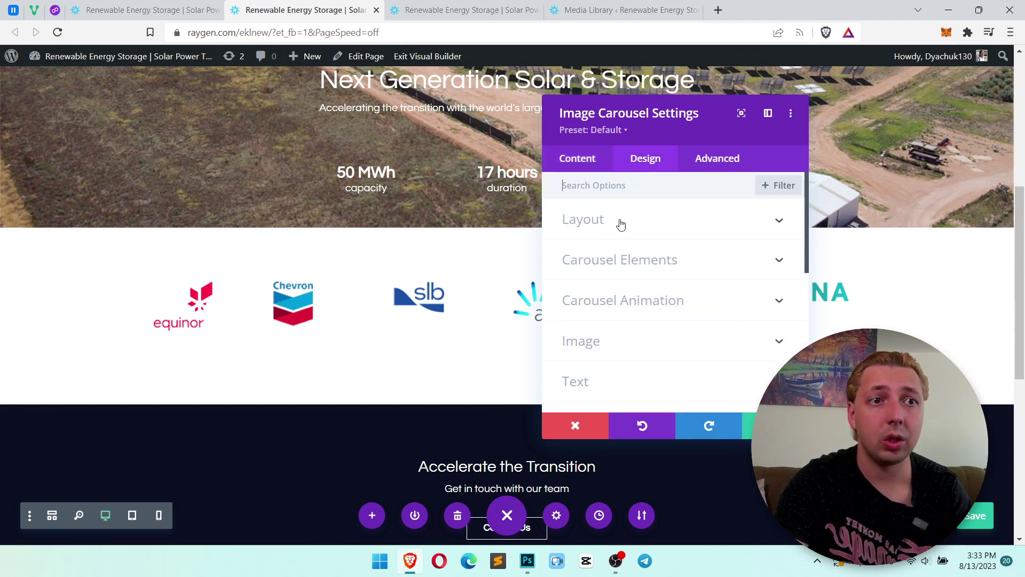
pyautogui.click(619, 224)
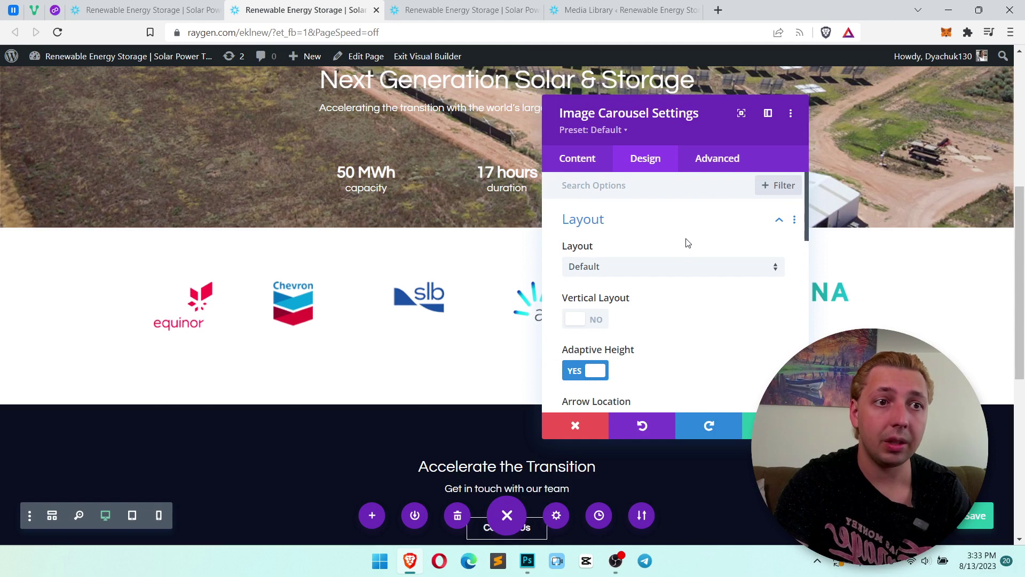
pyautogui.scroll(-3, 687, 242)
pyautogui.scroll(-1, 686, 246)
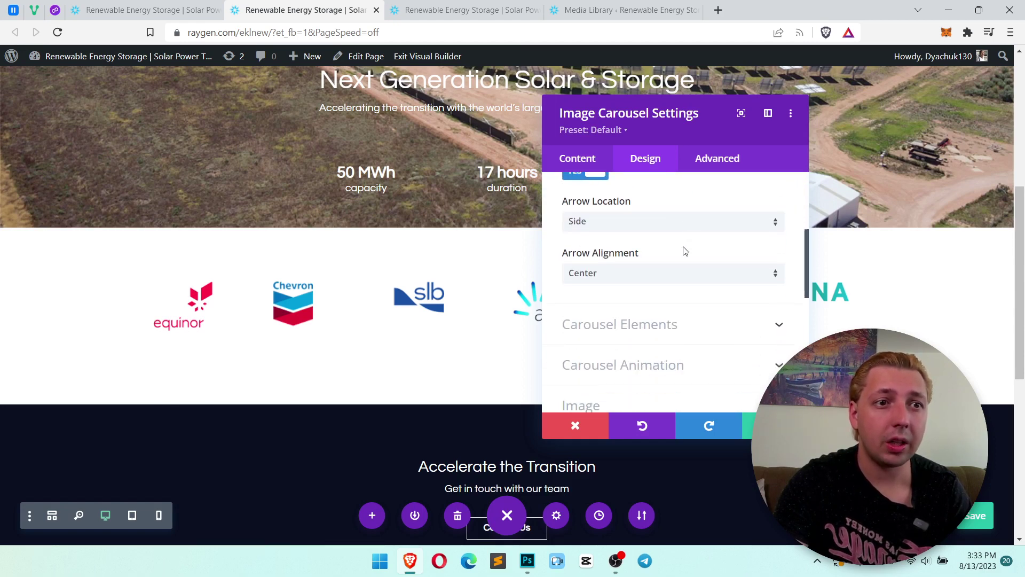
pyautogui.scroll(-1, 667, 315)
# - Make the carousel loop infinitely and autoplay with a 5000 ms animation speed
pyautogui.click(670, 298)
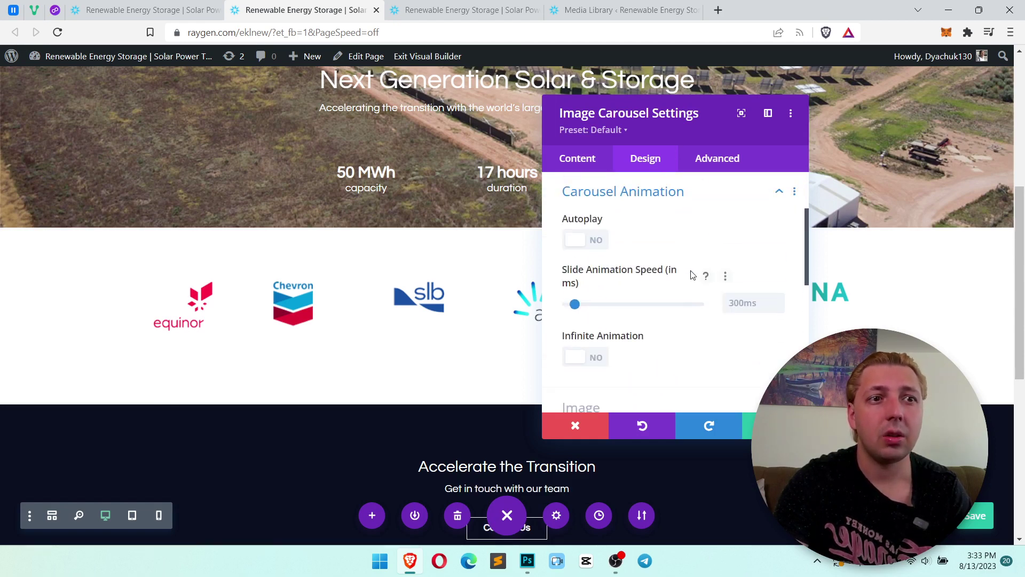
pyautogui.click(583, 358)
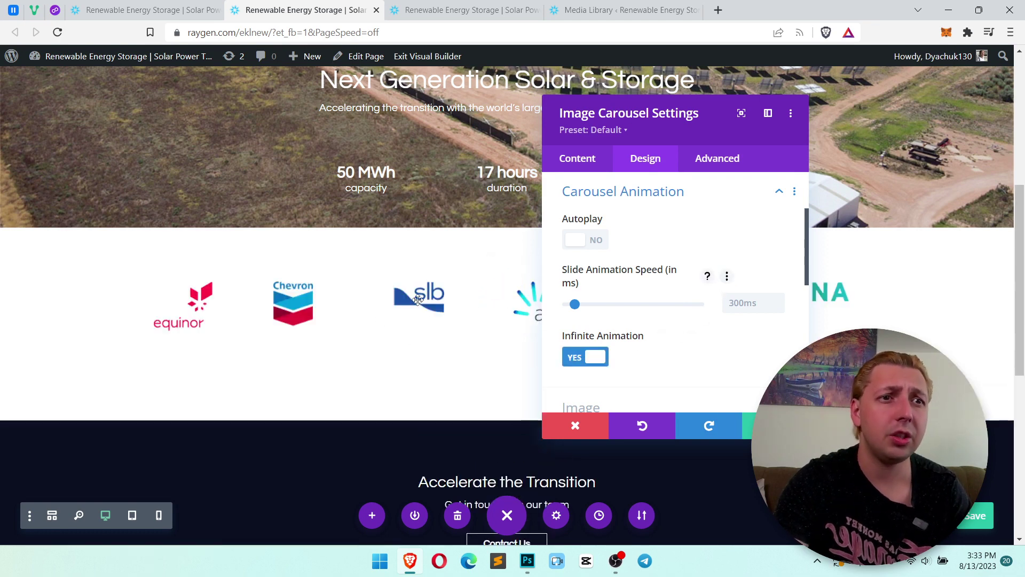
pyautogui.scroll(1, 705, 299)
pyautogui.click(700, 214)
pyautogui.scroll(-4, 693, 251)
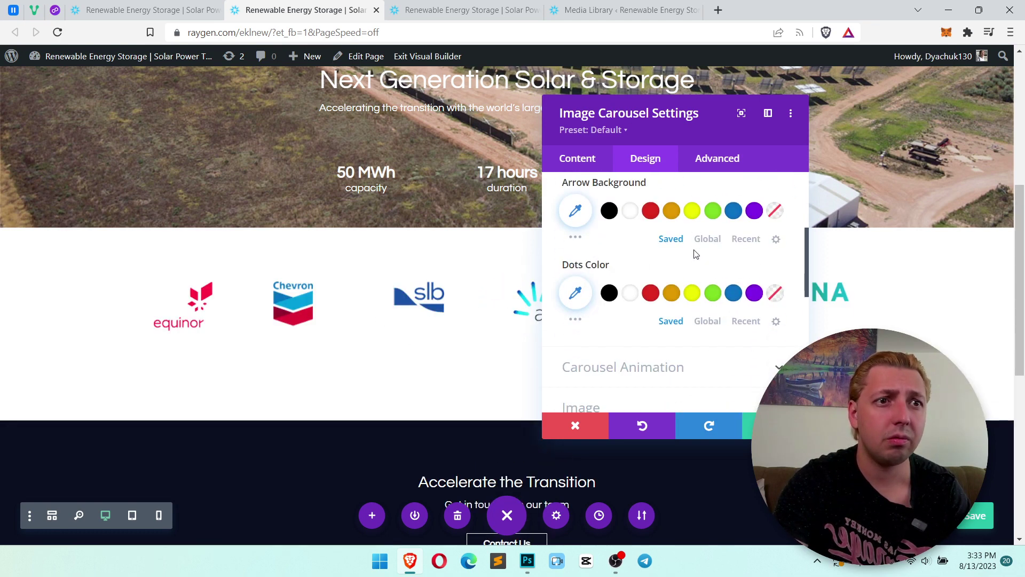
pyautogui.click(669, 218)
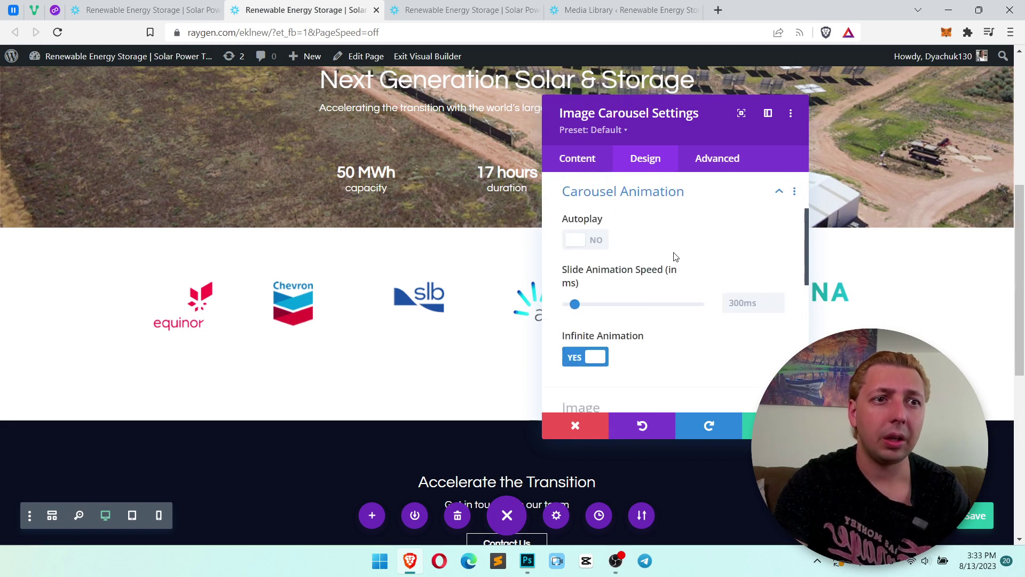
pyautogui.click(584, 239)
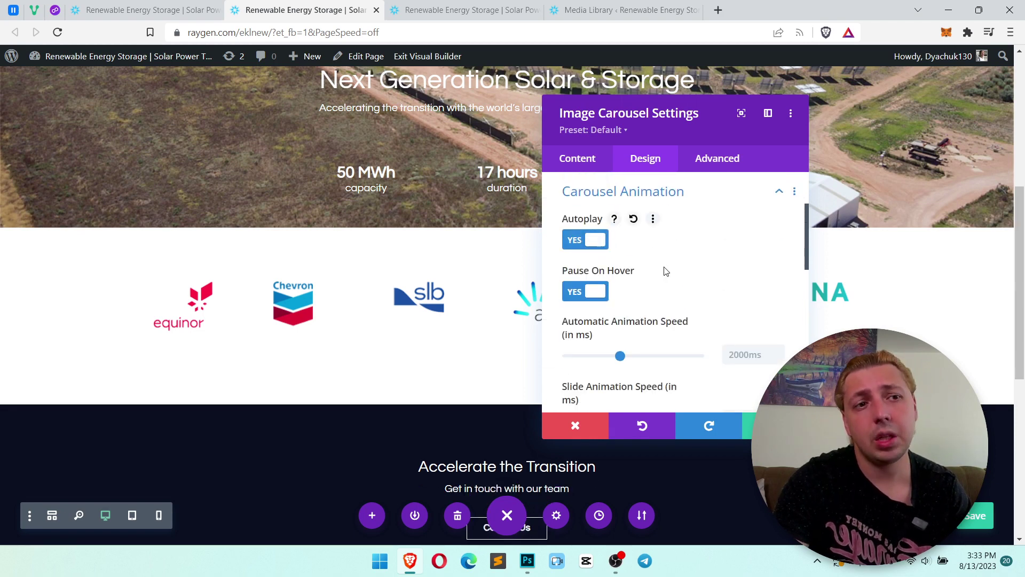
pyautogui.scroll(-1, 743, 287)
pyautogui.click(746, 290)
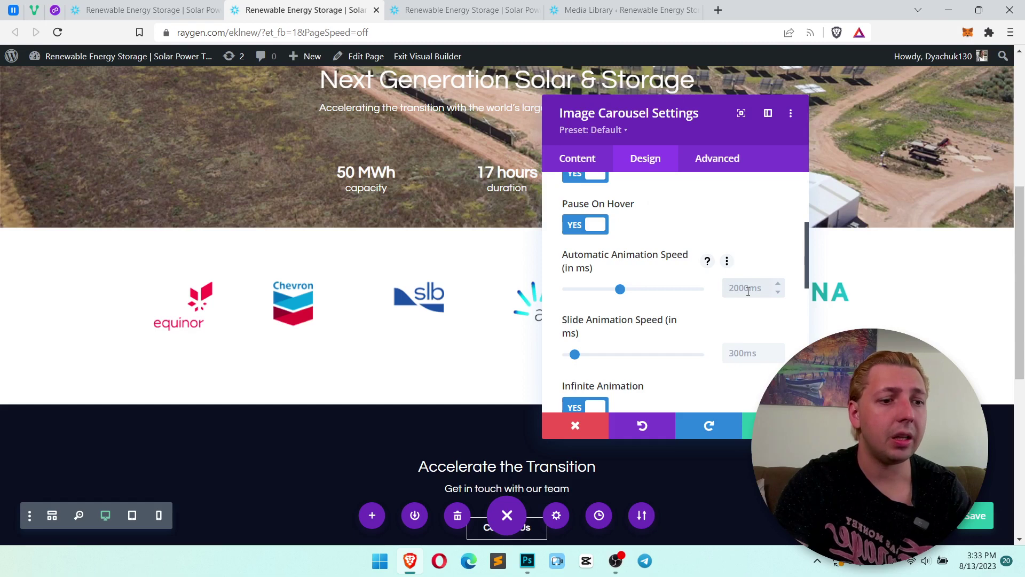
pyautogui.write('5000')
pyautogui.click(777, 260)
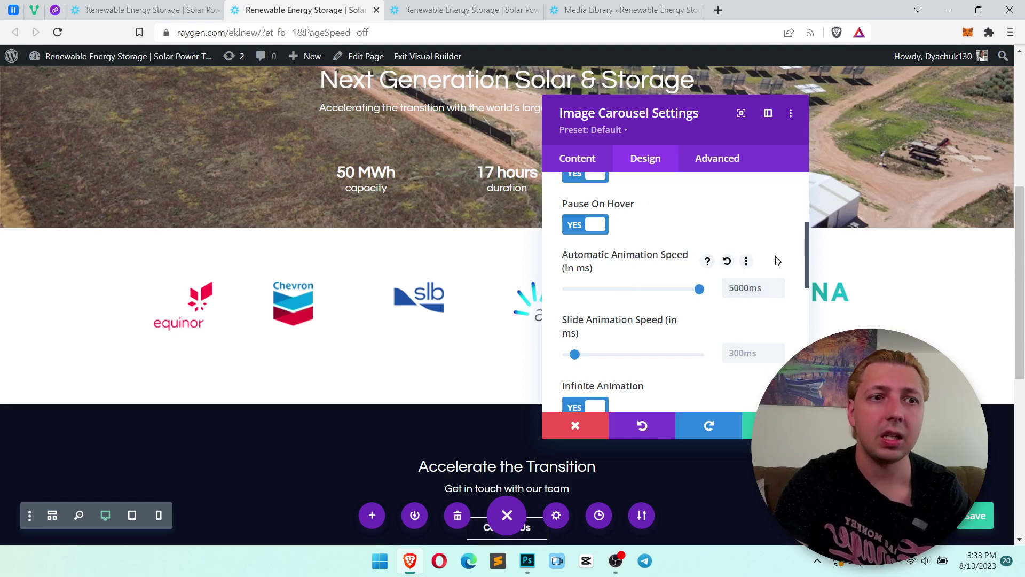
# - Review the carousel's Image design options and close the module settings
pyautogui.scroll(-4, 775, 259)
pyautogui.click(717, 267)
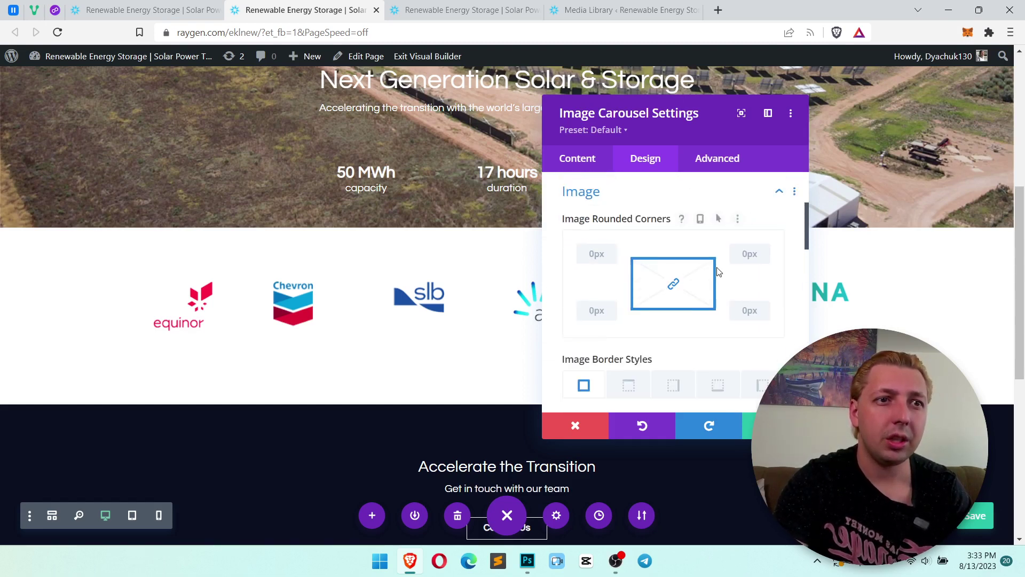
pyautogui.scroll(-9, 717, 271)
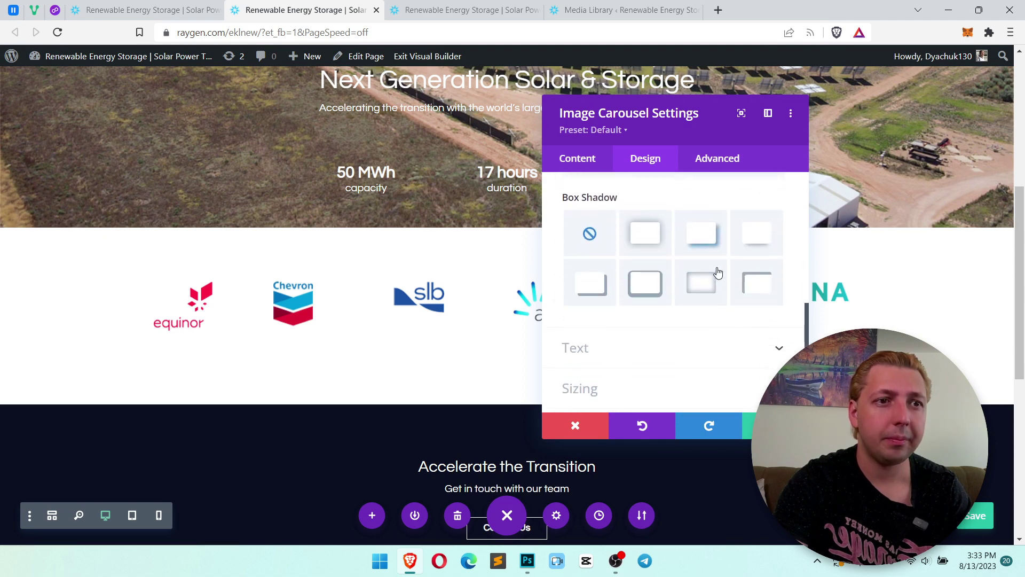
pyautogui.scroll(-5, 718, 299)
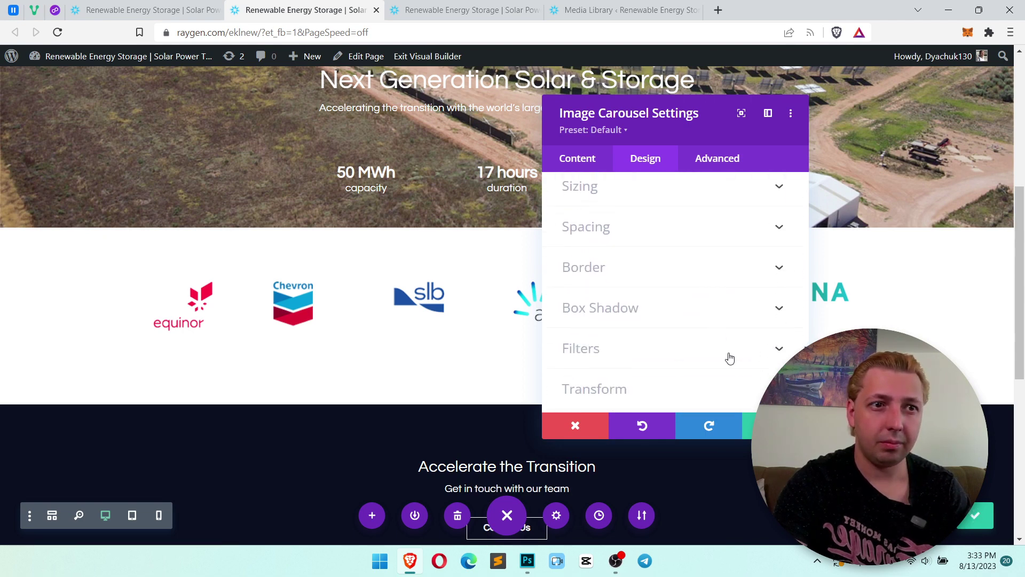
pyautogui.press('Escape')
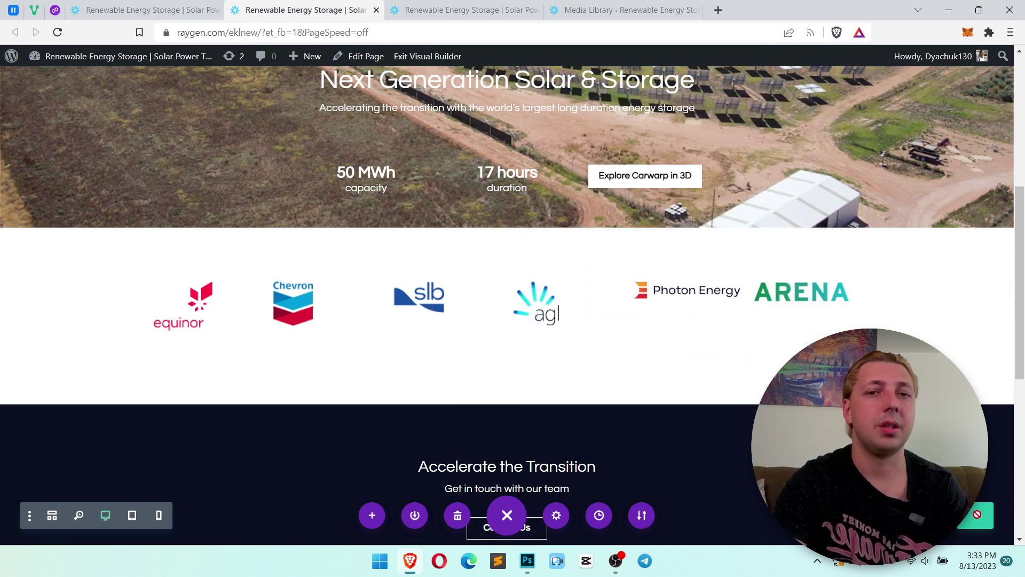
pyautogui.hotkey('ctrl', 'Tab')
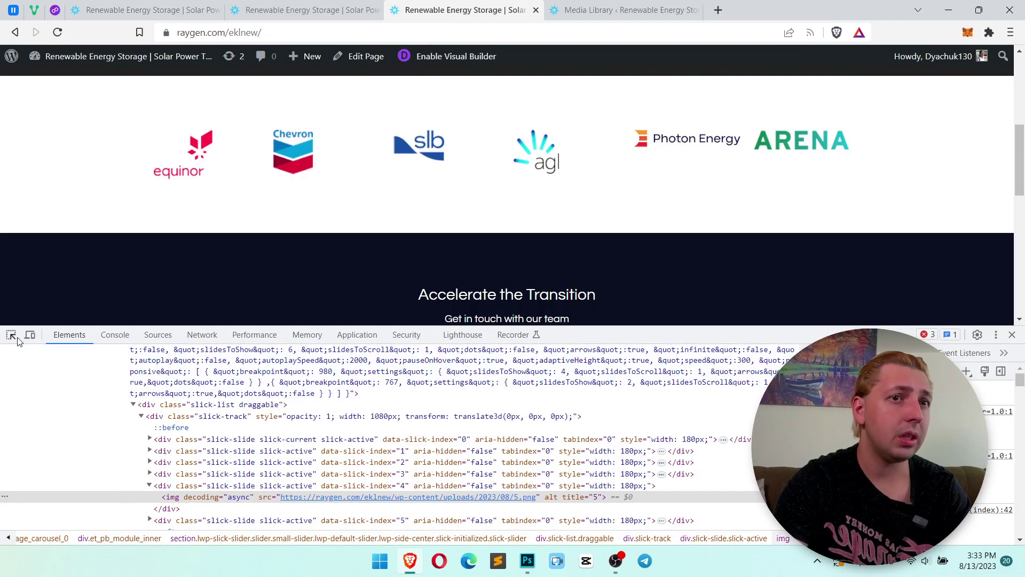
# - Select the carousel's div.slick-track from the equinor logo and trial a justify: center style on it
pyautogui.click(11, 334)
pyautogui.click(209, 152)
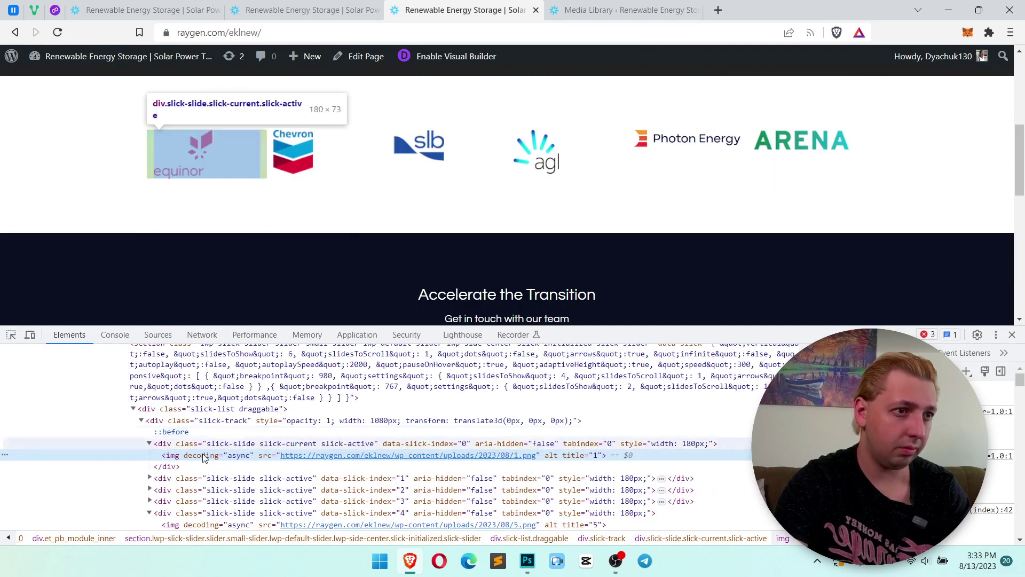
pyautogui.click(214, 422)
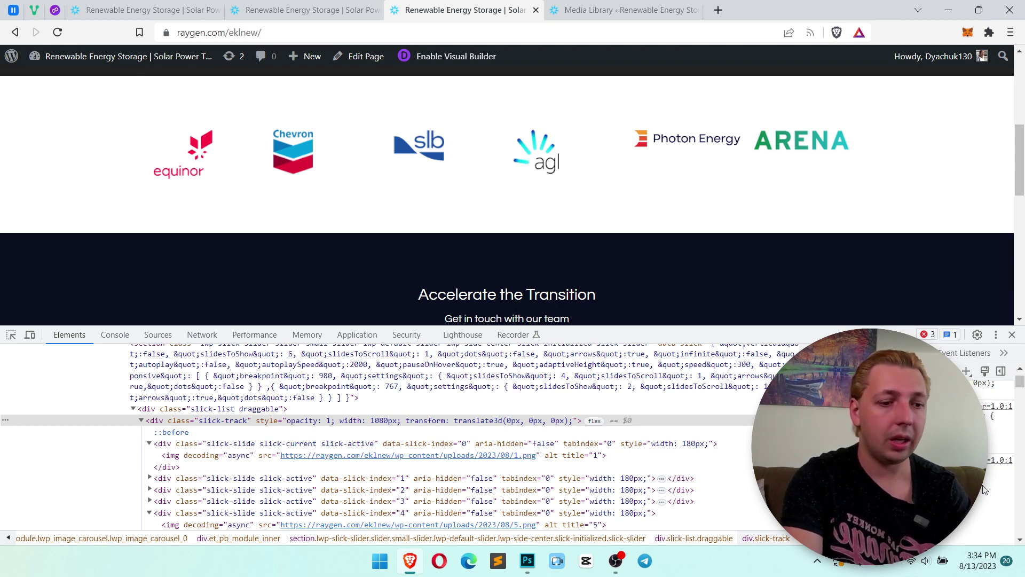
pyautogui.write('vec')
pyautogui.press('Escape')
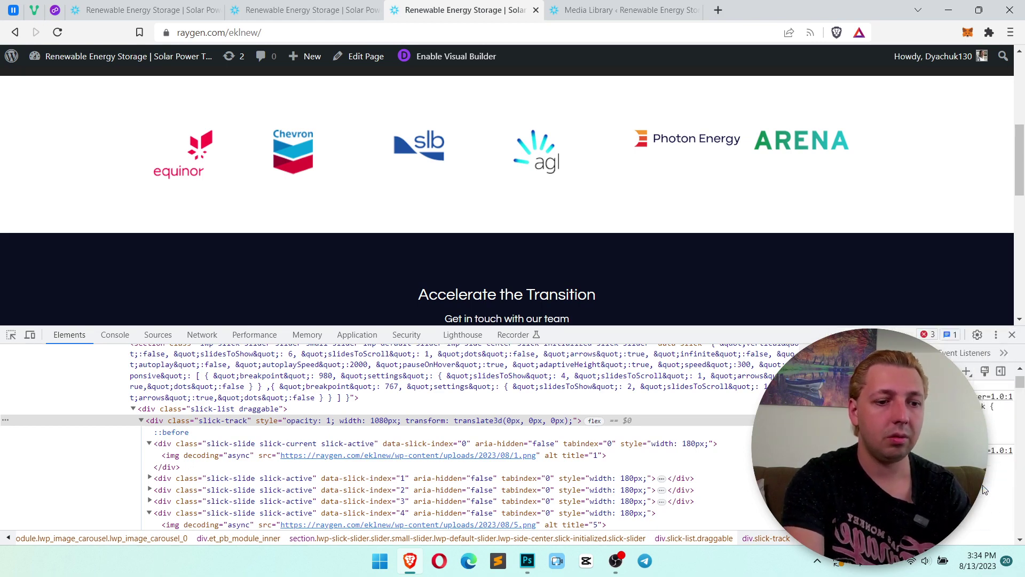
pyautogui.write('jus')
pyautogui.press('Return')
pyautogui.write('center')
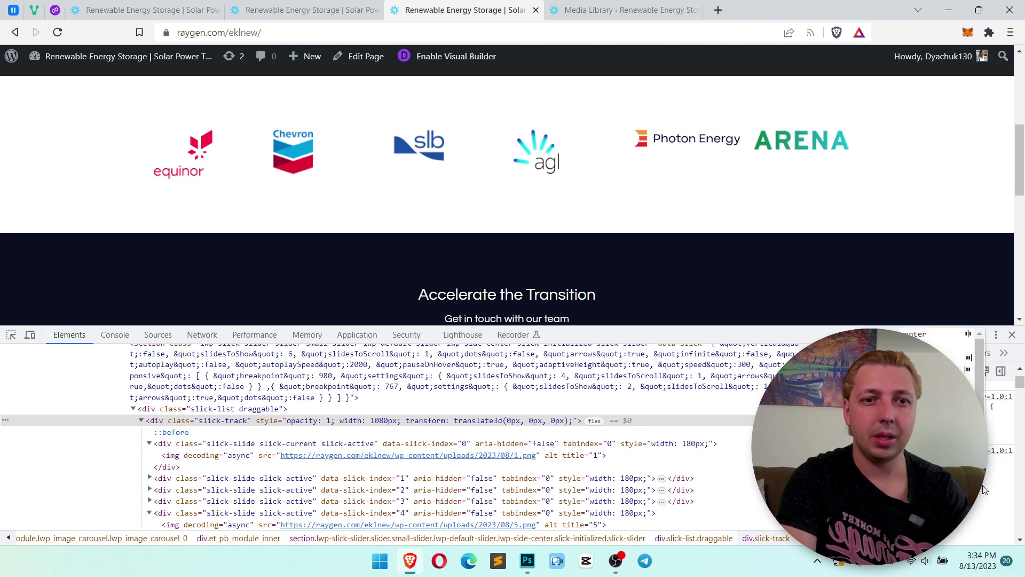
pyautogui.press('Return')
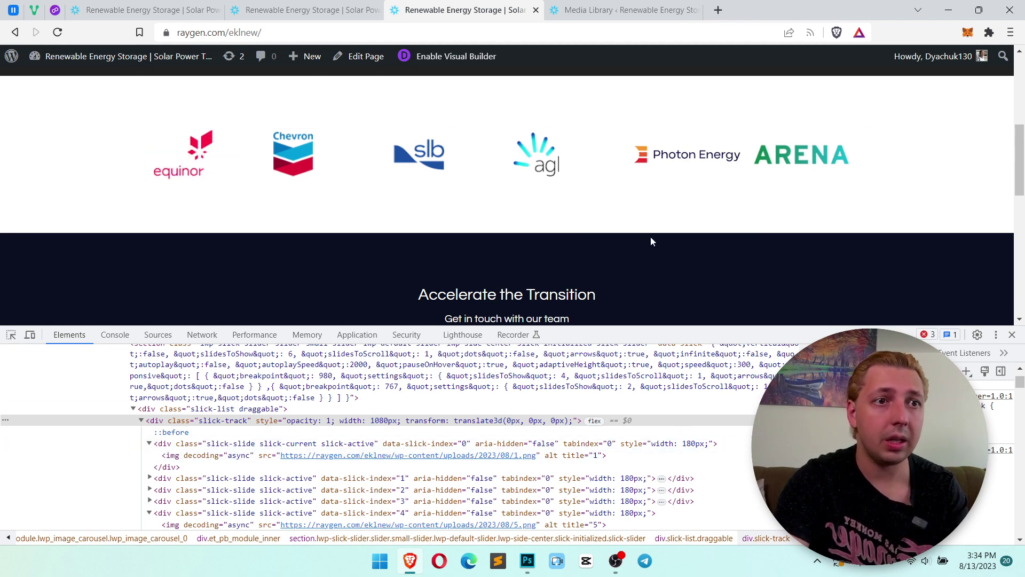
pyautogui.click(29, 335)
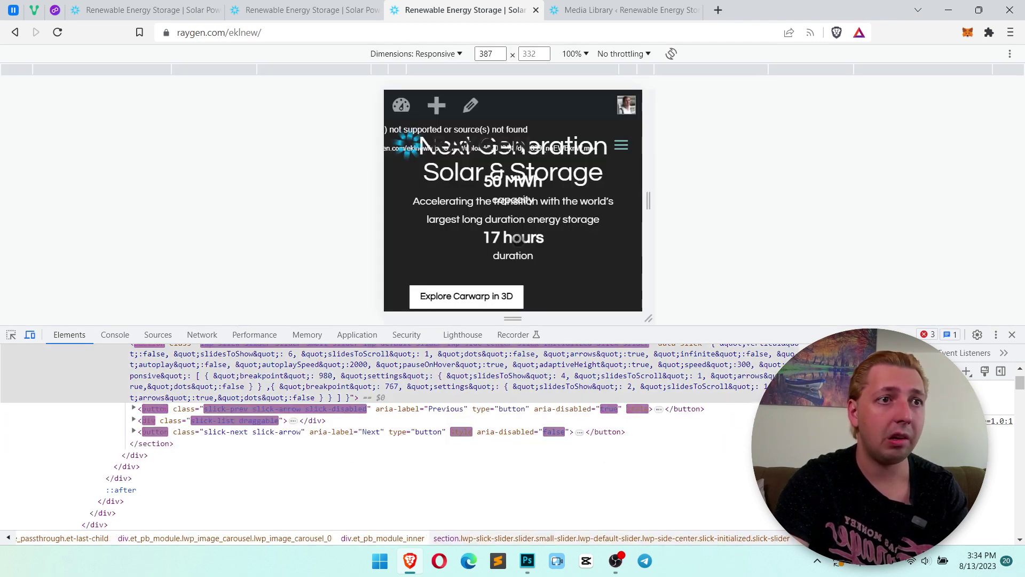
# - Page the logo carousel forward to its last logos at phone width
pyautogui.scroll(-10, 587, 188)
pyautogui.scroll(3, 587, 188)
pyautogui.click(631, 219)
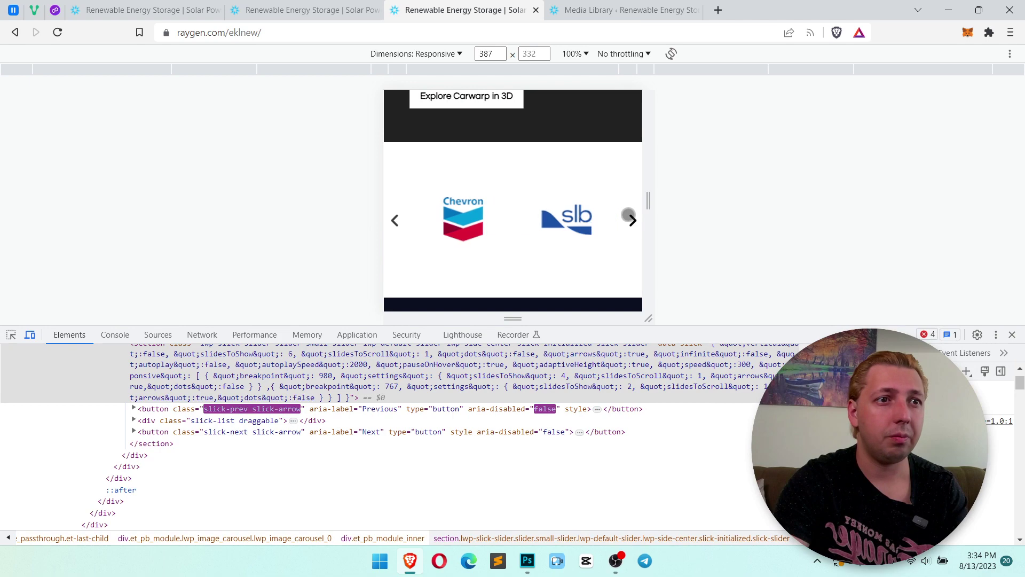
pyautogui.click(630, 219)
pyautogui.click(631, 219)
pyautogui.click(629, 217)
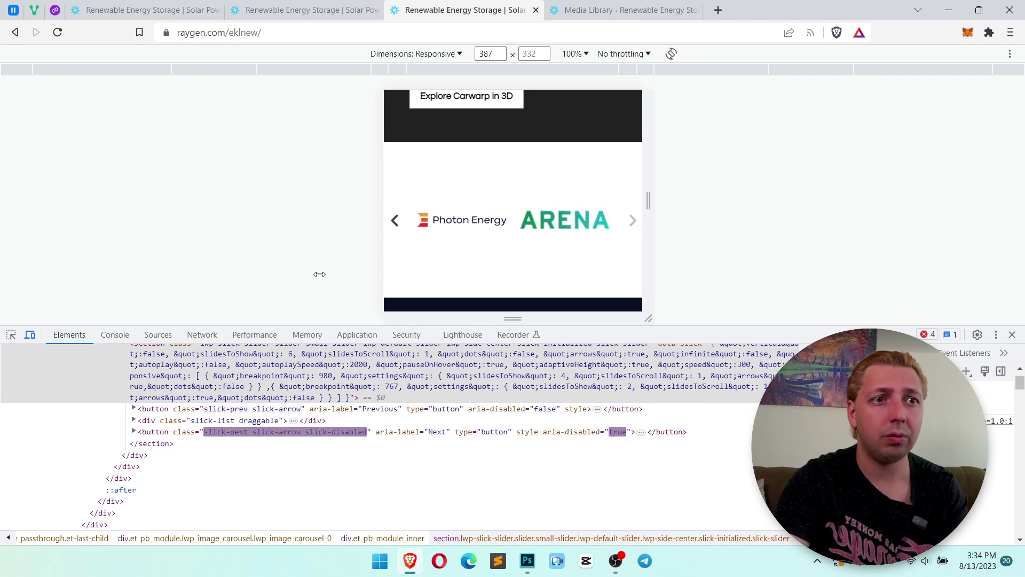
# - Leave the phone preview and re-select the carousel's slick-track from the equinor slide
pyautogui.hotkey('ctrl', 'shift', 'm')
pyautogui.scroll(3, 267, 379)
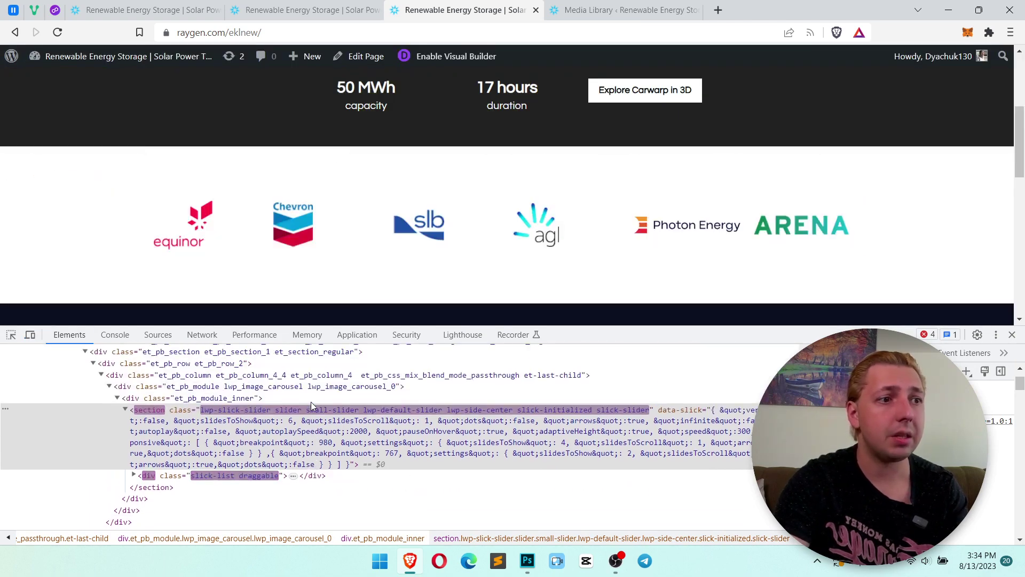
pyautogui.hotkey('ctrl', 'shift', 'c')
pyautogui.click(248, 222)
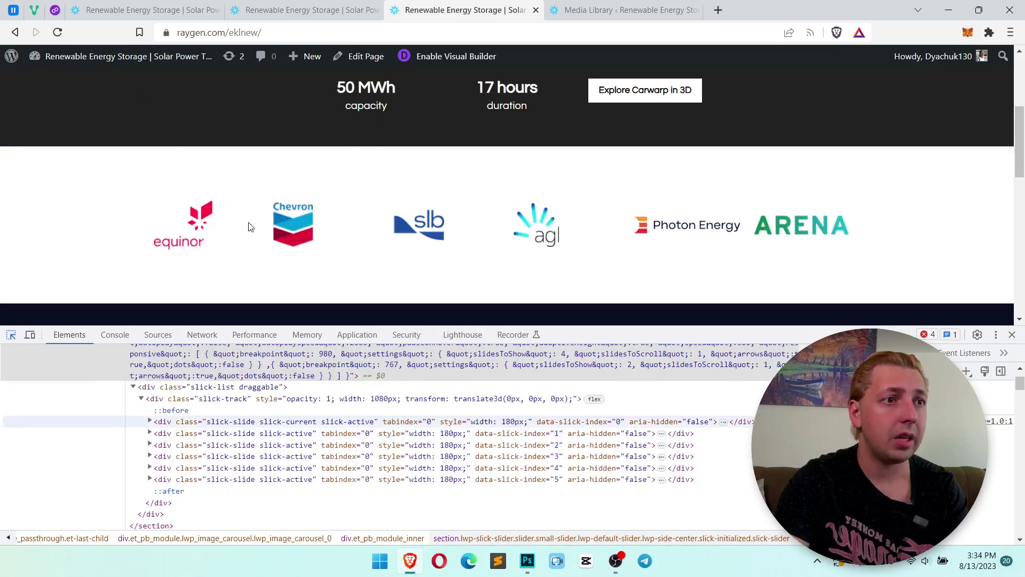
pyautogui.scroll(1, 320, 448)
pyautogui.click(366, 429)
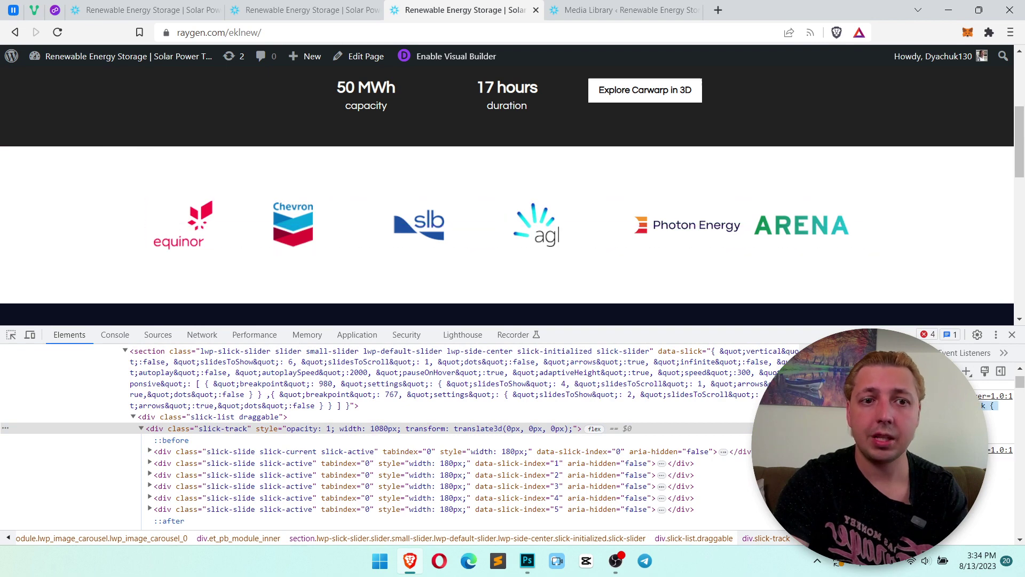
pyautogui.click(299, 10)
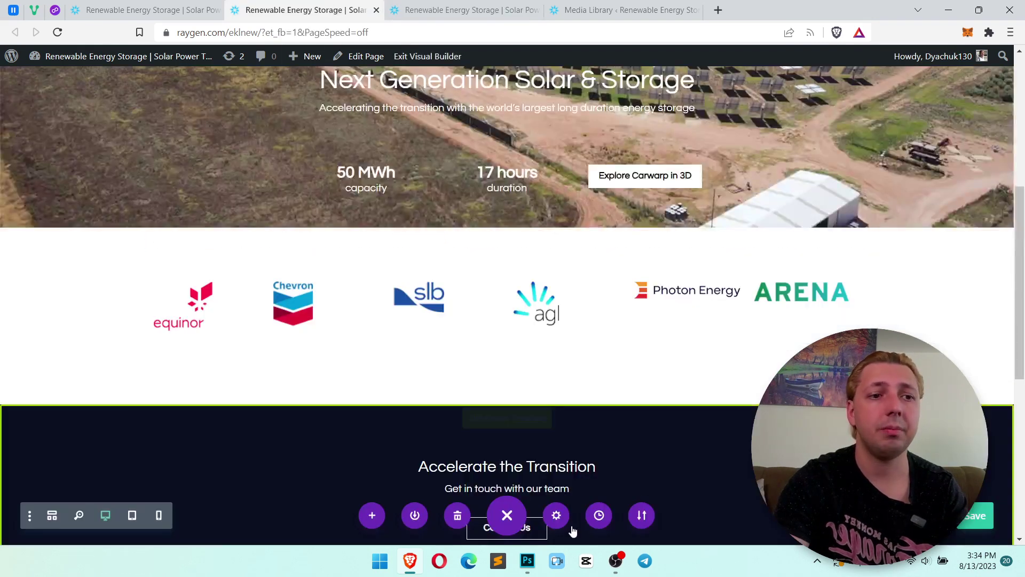
# - Paste .slick-track rules display: flex!important and align-items: center into the page's Custom CSS
pyautogui.click(558, 519)
pyautogui.click(718, 148)
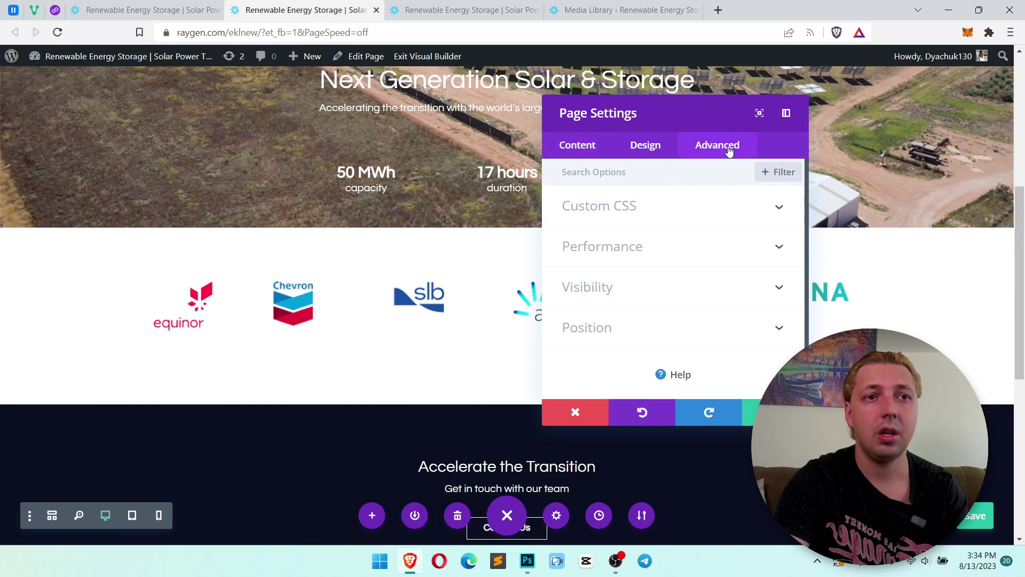
pyautogui.click(648, 210)
pyautogui.click(638, 277)
pyautogui.hotkey('ctrl', 'v')
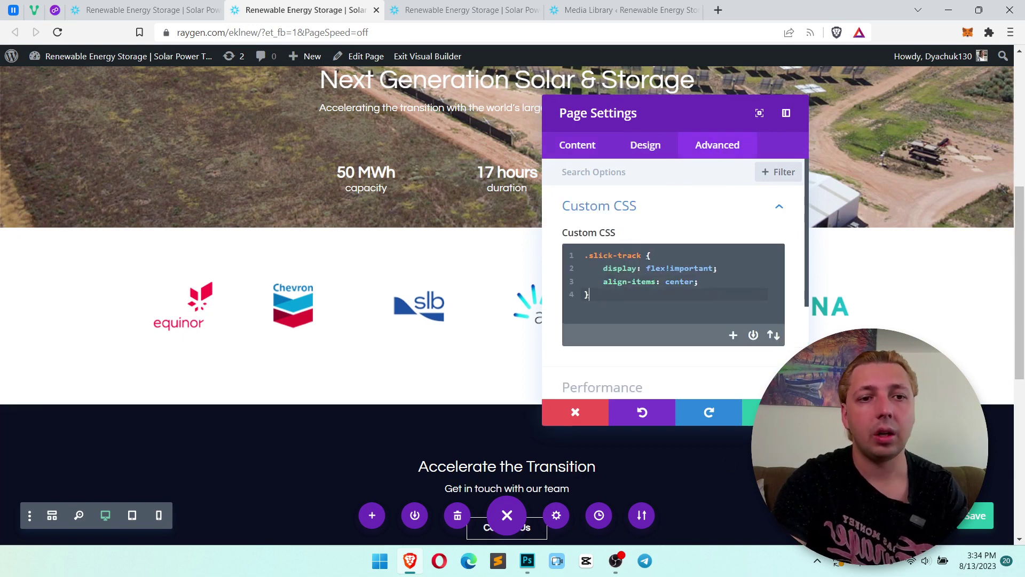
pyautogui.click(759, 412)
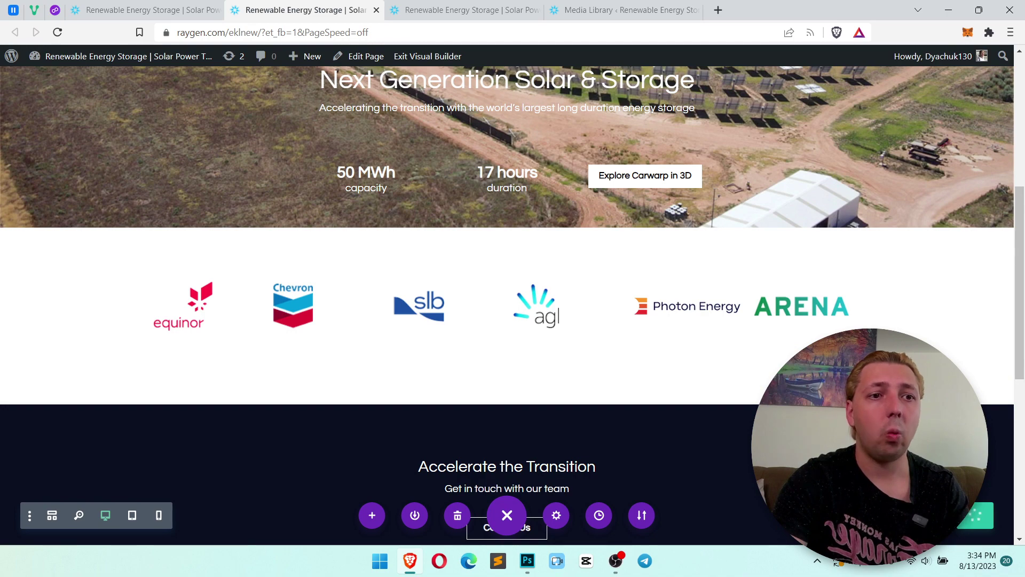
pyautogui.hotkey('ctrl', 'Tab')
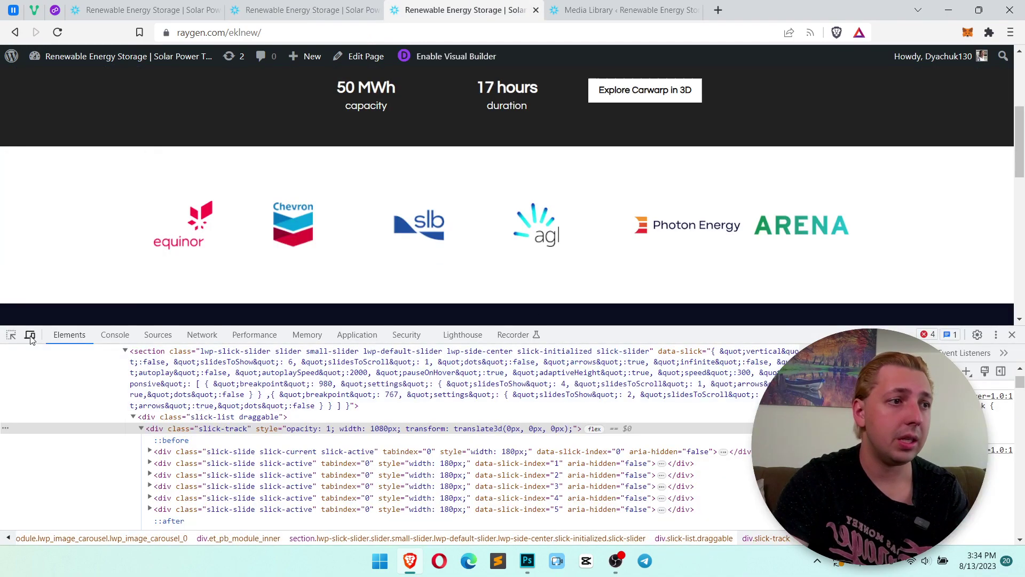
# - Inspect the Chevron logo image in DevTools to test horizontal centring, then return to the builder
pyautogui.click(12, 335)
pyautogui.click(305, 232)
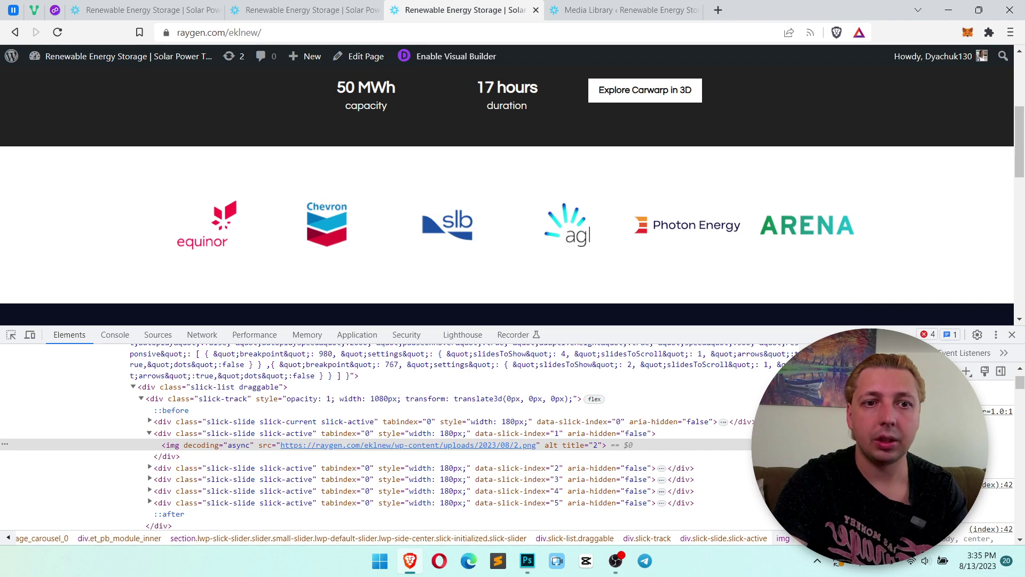
pyautogui.hotkey('ctrl', 'shift', 'Tab')
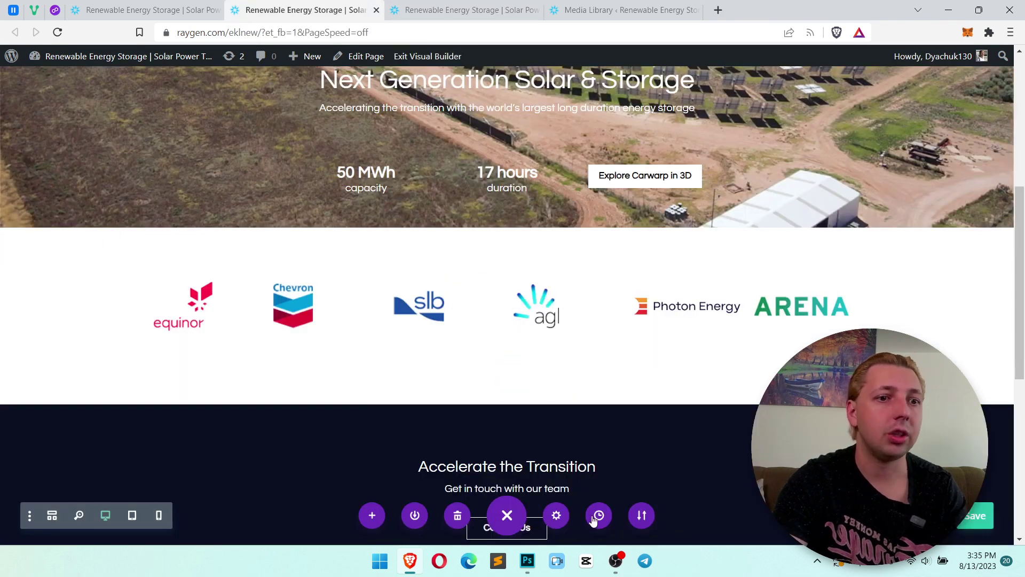
# - Start a new slide-image rule after the flex CSS in the page's Custom CSS
pyautogui.click(557, 515)
pyautogui.click(717, 147)
pyautogui.click(627, 211)
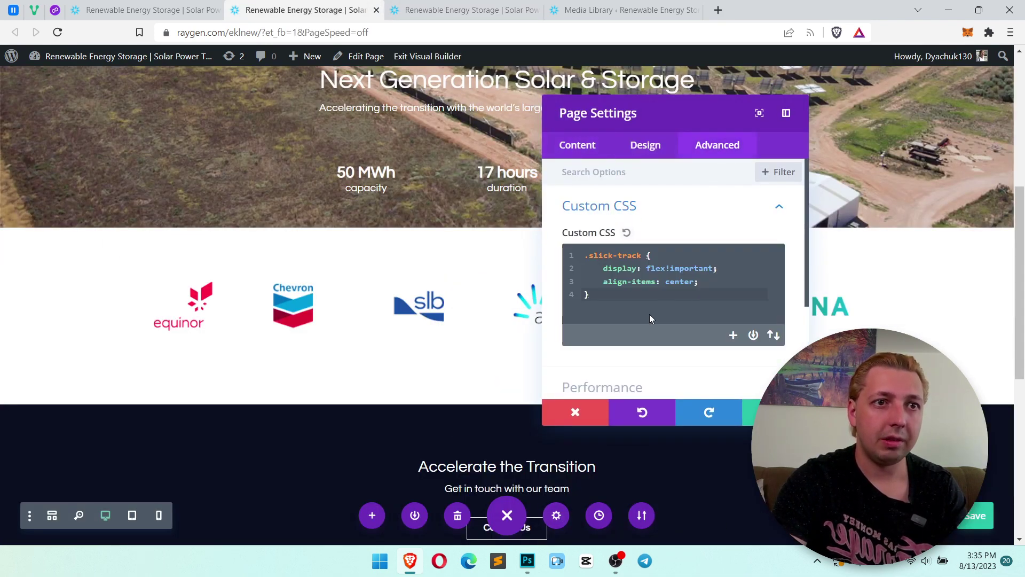
pyautogui.click(662, 309)
pyautogui.hotkey('ctrl', 'v')
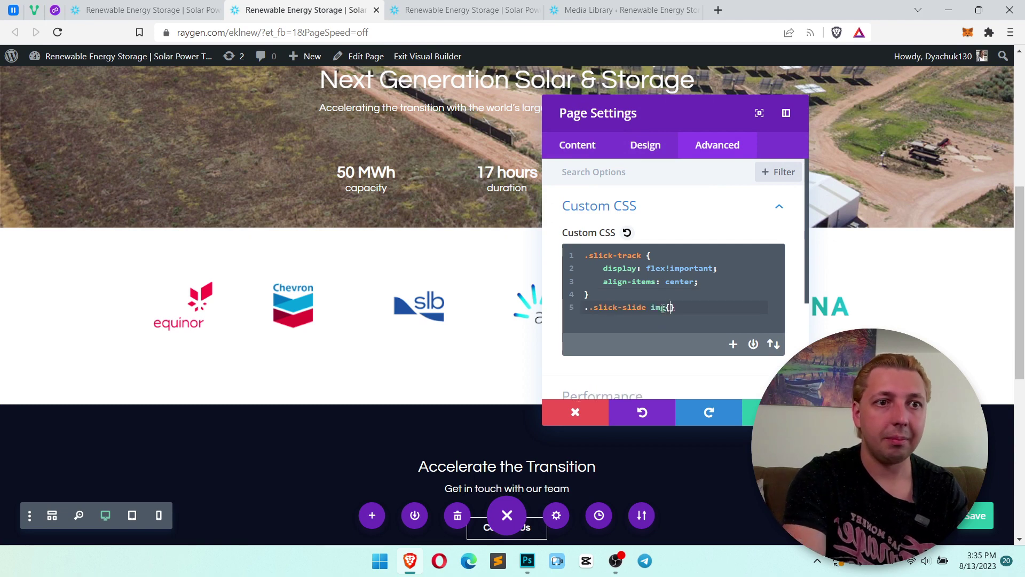
pyautogui.write('{')
pyautogui.press('Return')
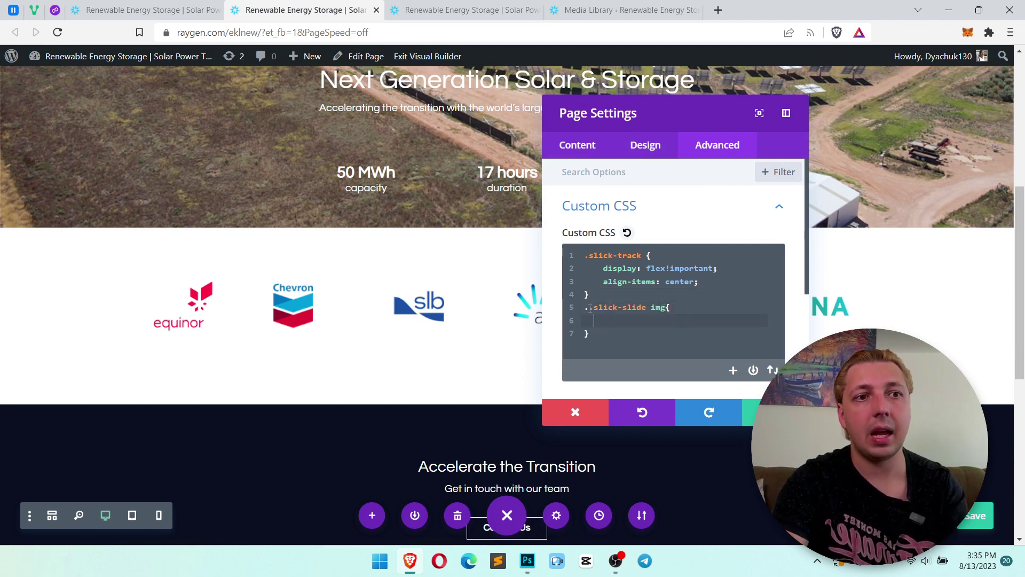
# - Fix the image rule's selector, give it margin: 0, and close the page settings
pyautogui.click(590, 308)
pyautogui.press('Delete')
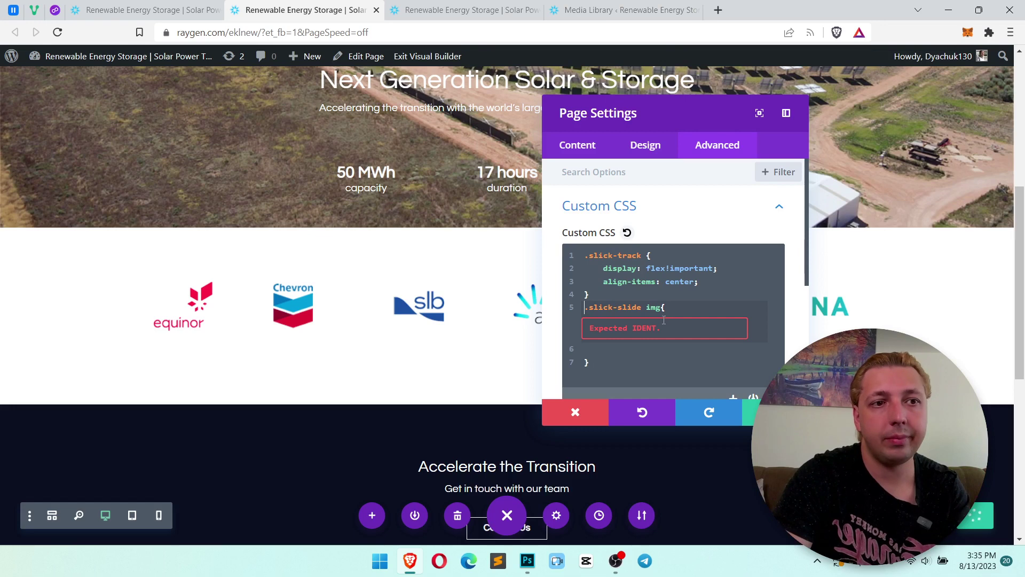
pyautogui.click(637, 308)
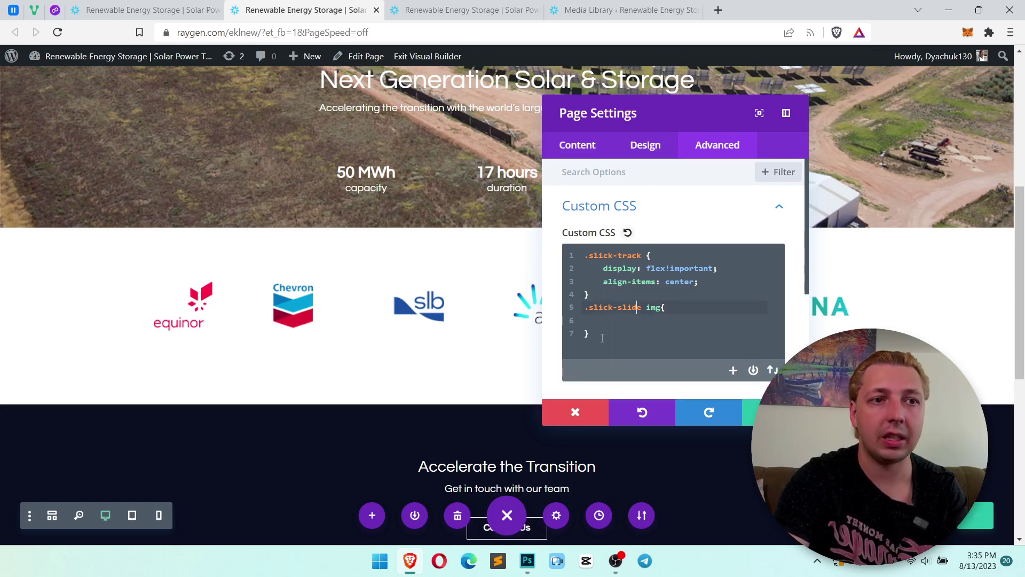
pyautogui.write('margin: 0auto')
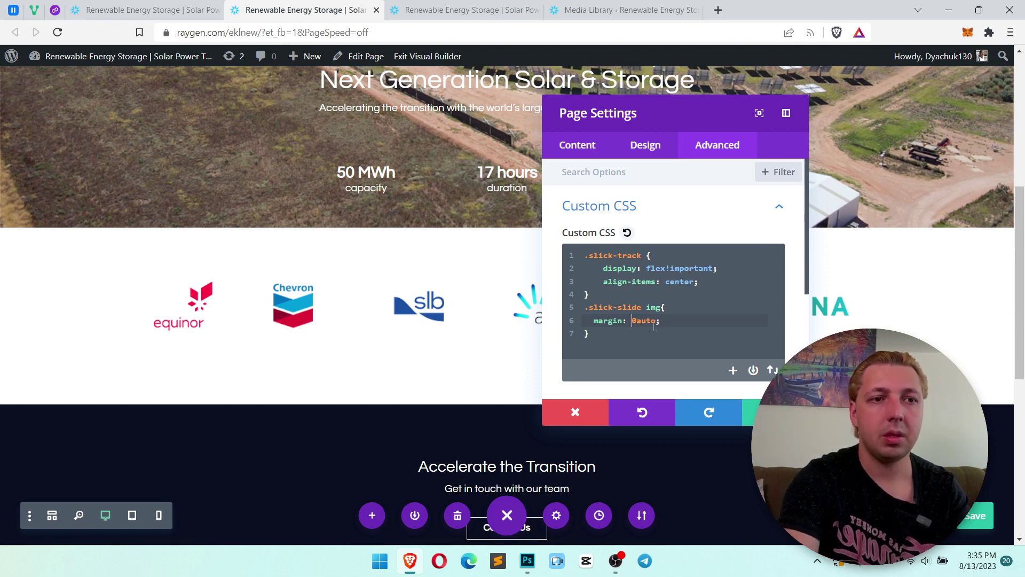
pyautogui.write('0')
pyautogui.click(747, 412)
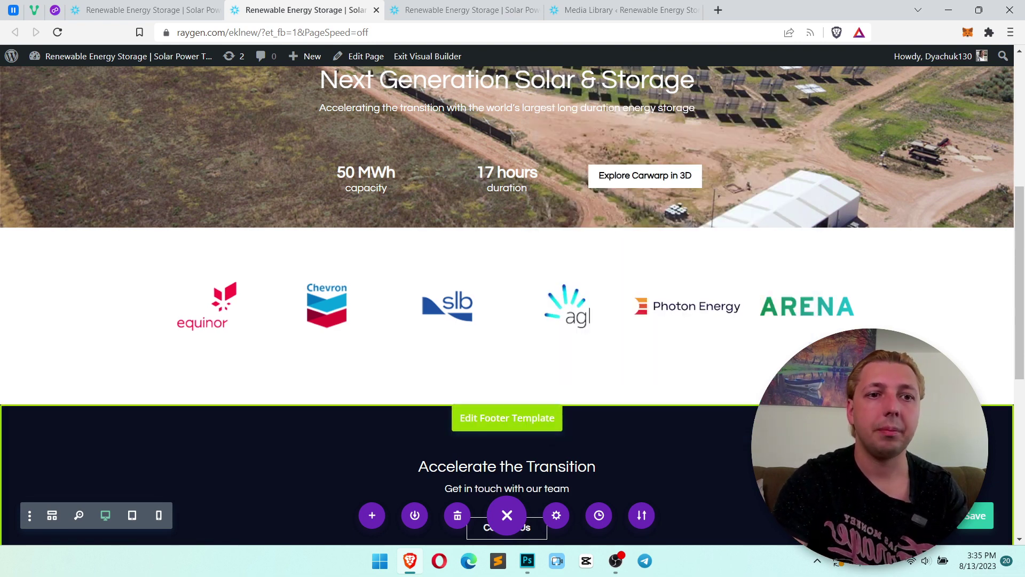
pyautogui.hotkey('ctrl', 'Tab')
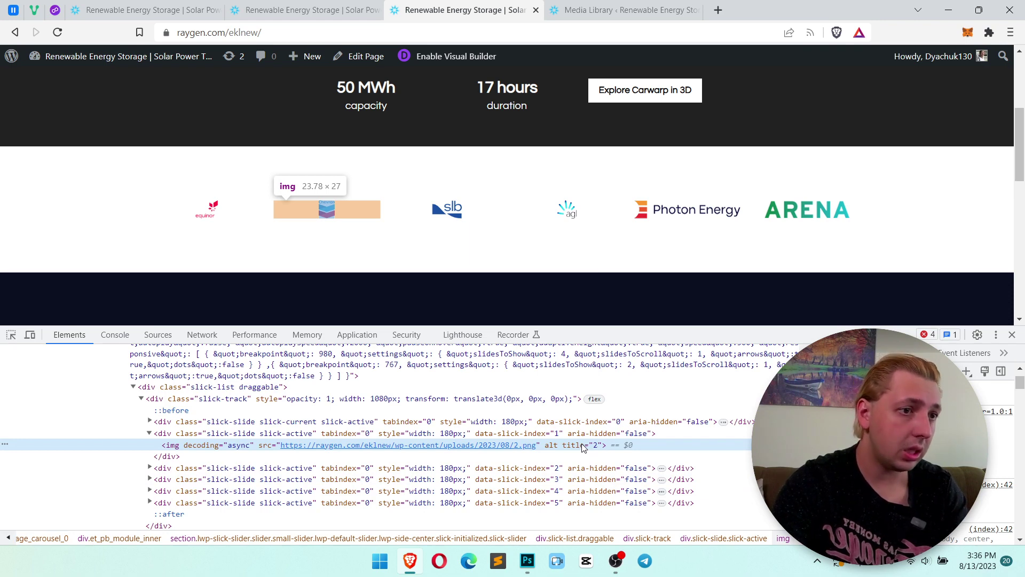
pyautogui.click(560, 425)
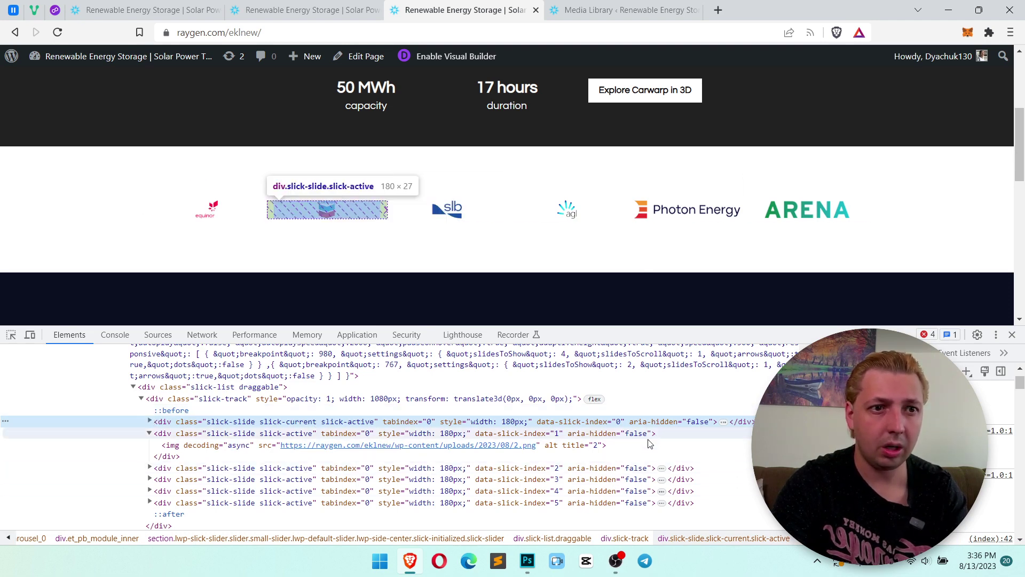
pyautogui.click(705, 446)
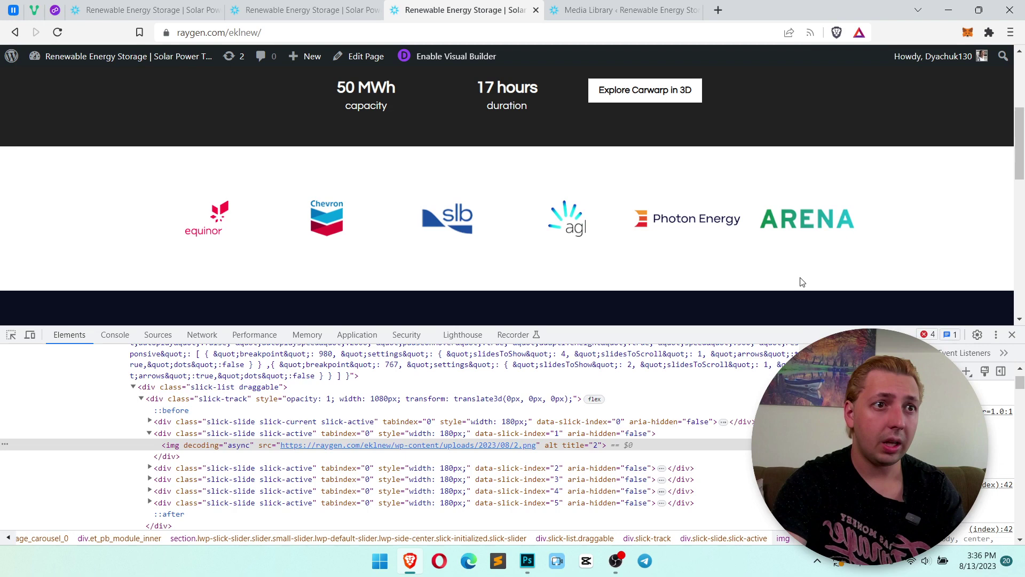
pyautogui.scroll(1, 802, 272)
pyautogui.scroll(-1, 802, 273)
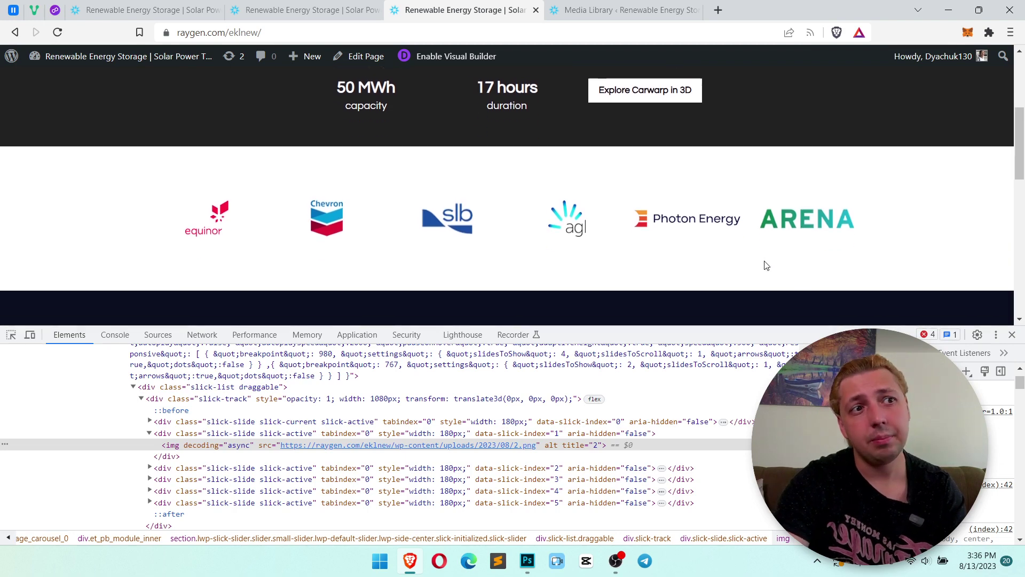
pyautogui.hotkey('ctrl', 'shift', 'Tab')
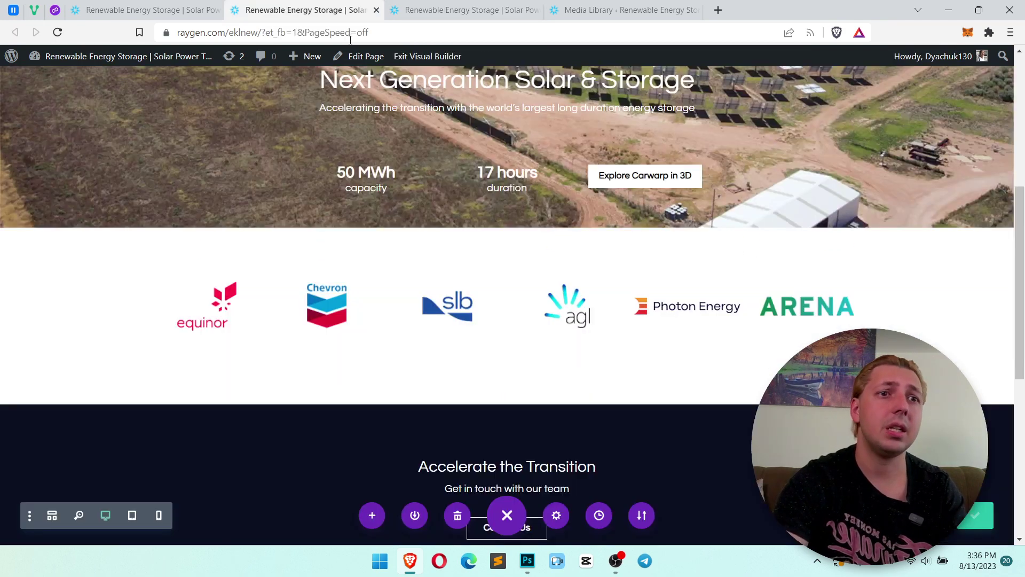
# - Add max-height: 54px and object-fit: cover to the .slick-slide img rule in Custom CSS
pyautogui.click(556, 514)
pyautogui.click(712, 145)
pyautogui.click(632, 208)
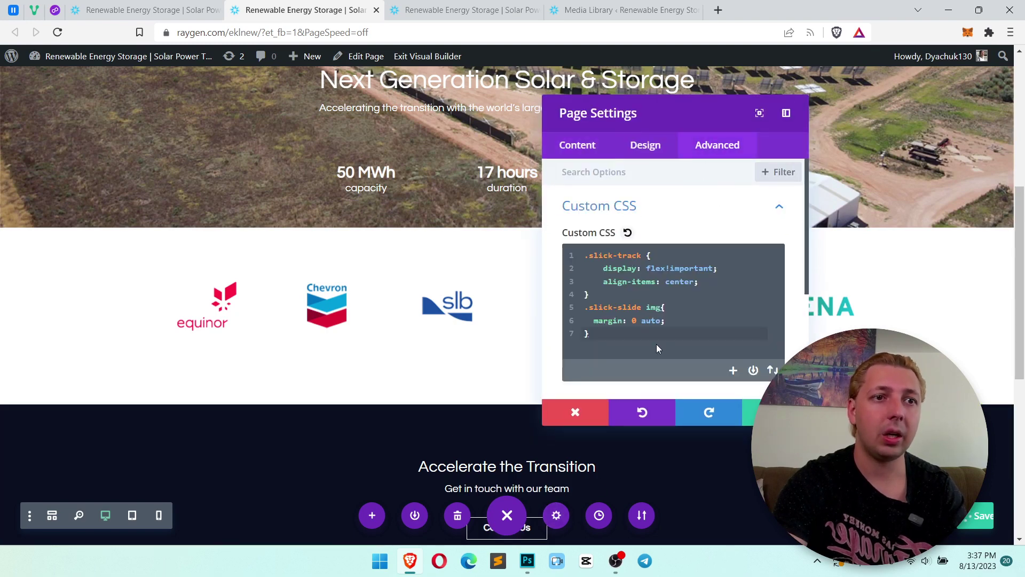
pyautogui.click(674, 322)
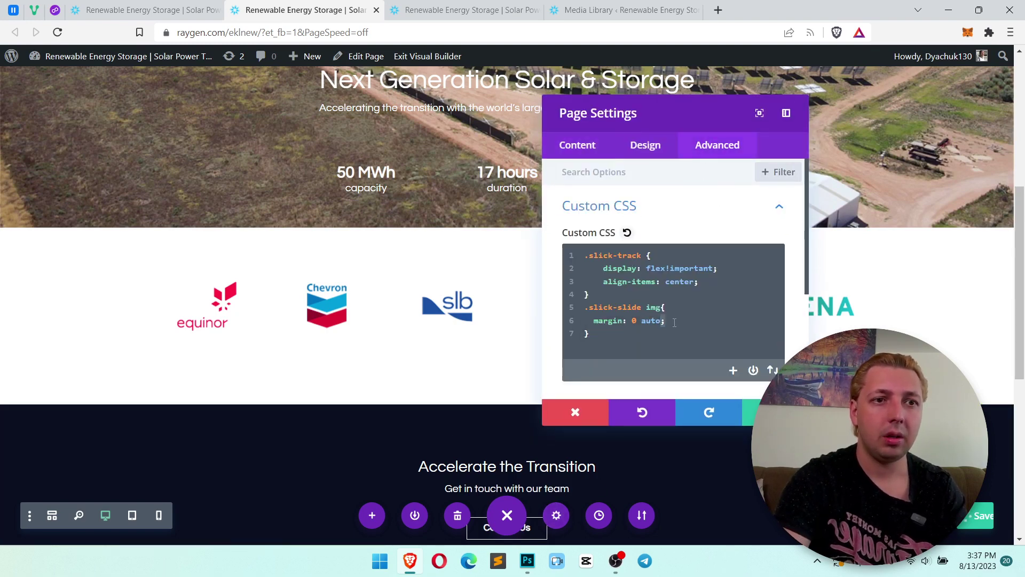
pyautogui.write('max-height: 54px; object-fit: cover;')
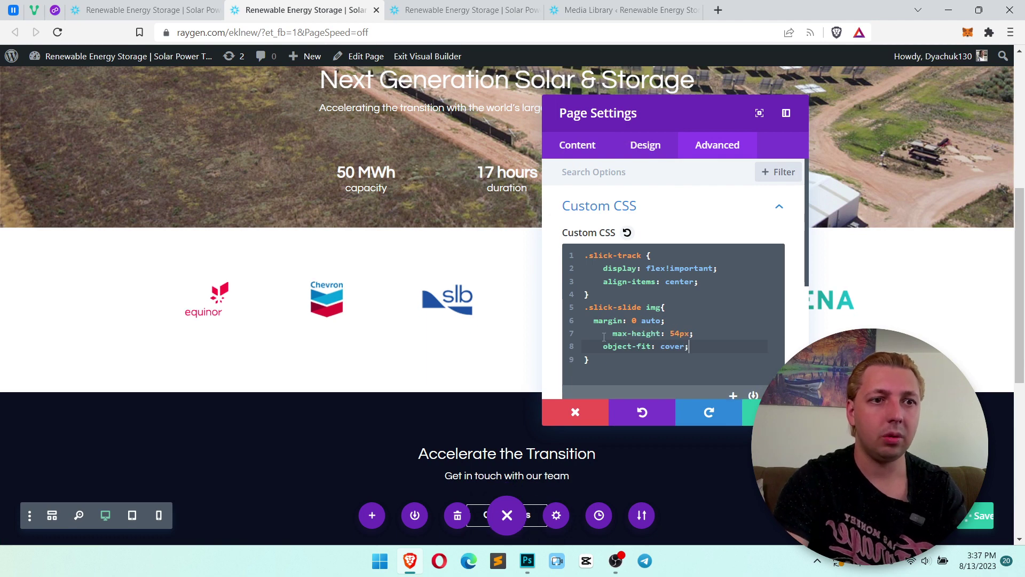
pyautogui.press('BackSpace')
pyautogui.press('BackSpace')
pyautogui.press('BackSpace')
pyautogui.press('BackSpace')
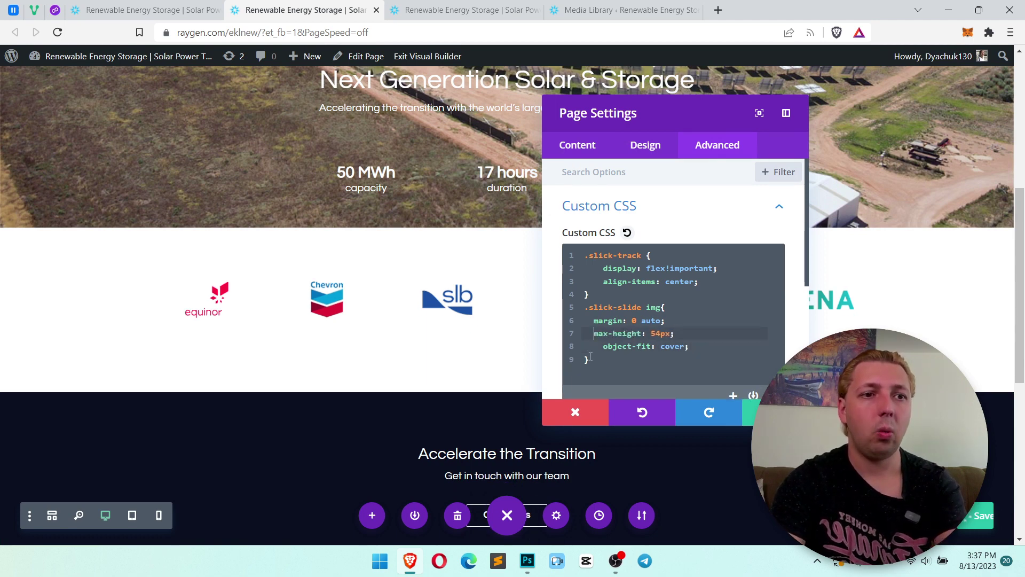
pyautogui.click(604, 347)
pyautogui.press('BackSpace')
pyautogui.press('BackSpace')
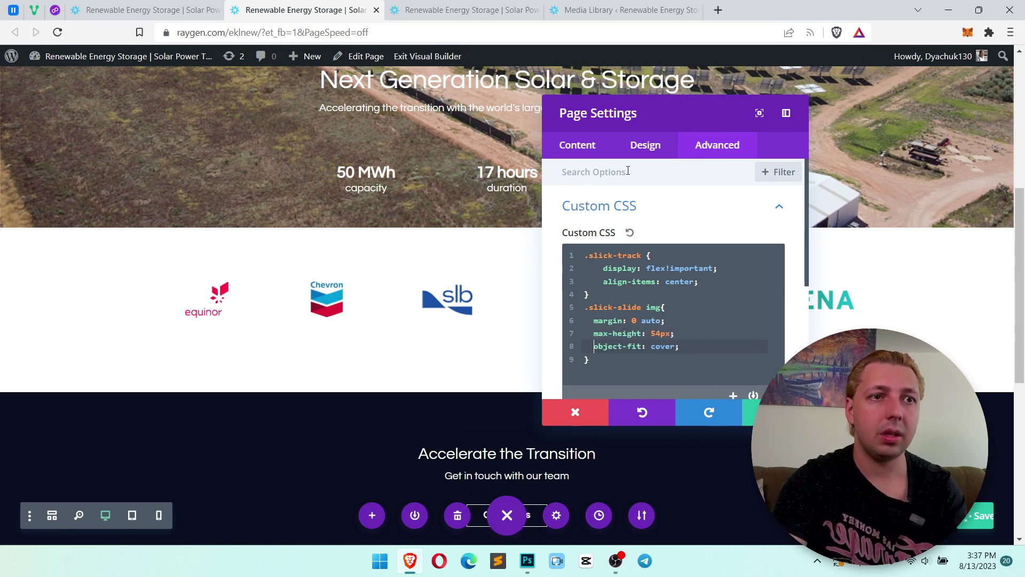
pyautogui.click(569, 146)
pyautogui.click(750, 412)
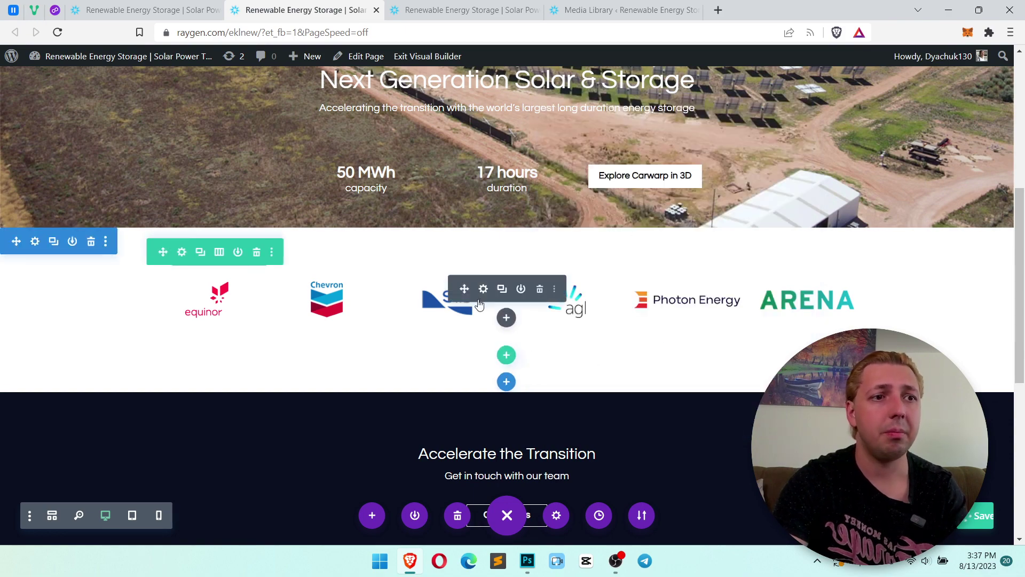
# - Check the resized slb logo on the live page, then return to the visual builder
pyautogui.moveTo(511, 409)
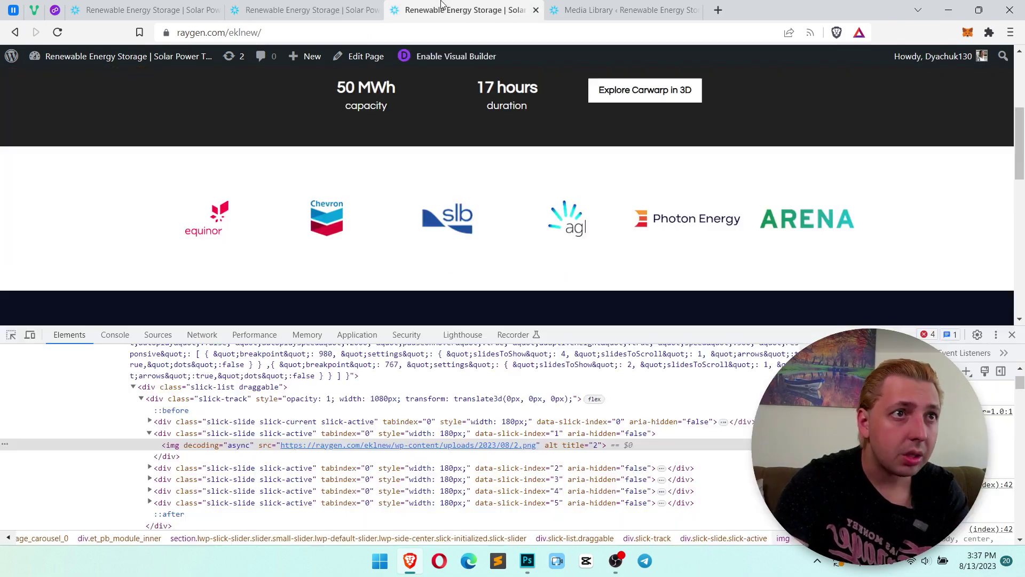
pyautogui.click(446, 10)
pyautogui.rightClick(451, 228)
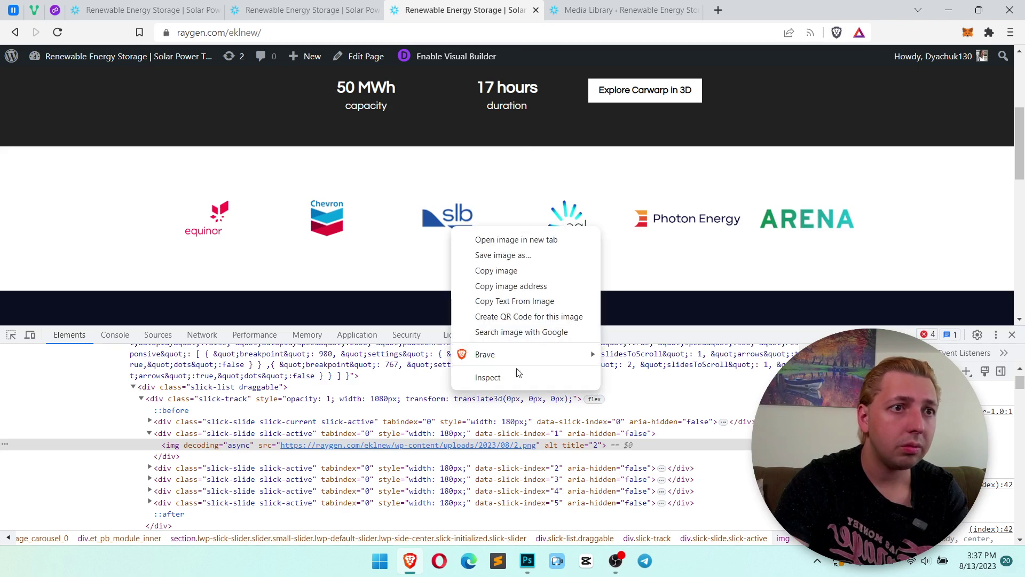
pyautogui.click(487, 377)
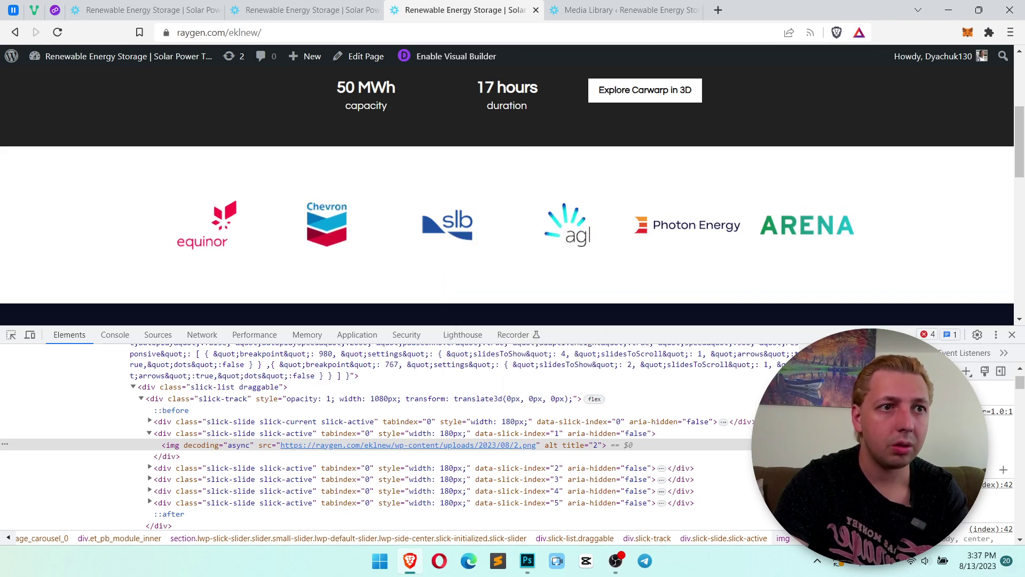
pyautogui.click(307, 10)
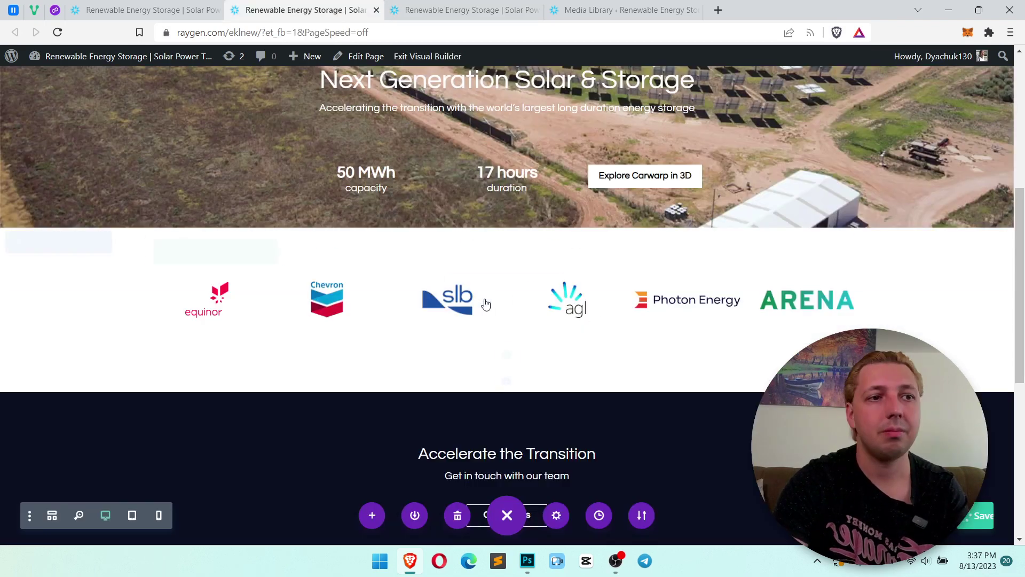
# - Drag the ARENA logo to the first slot in the carousel's image list and close the settings
pyautogui.click(483, 294)
pyautogui.moveTo(691, 117); pyautogui.dragTo(812, 119)
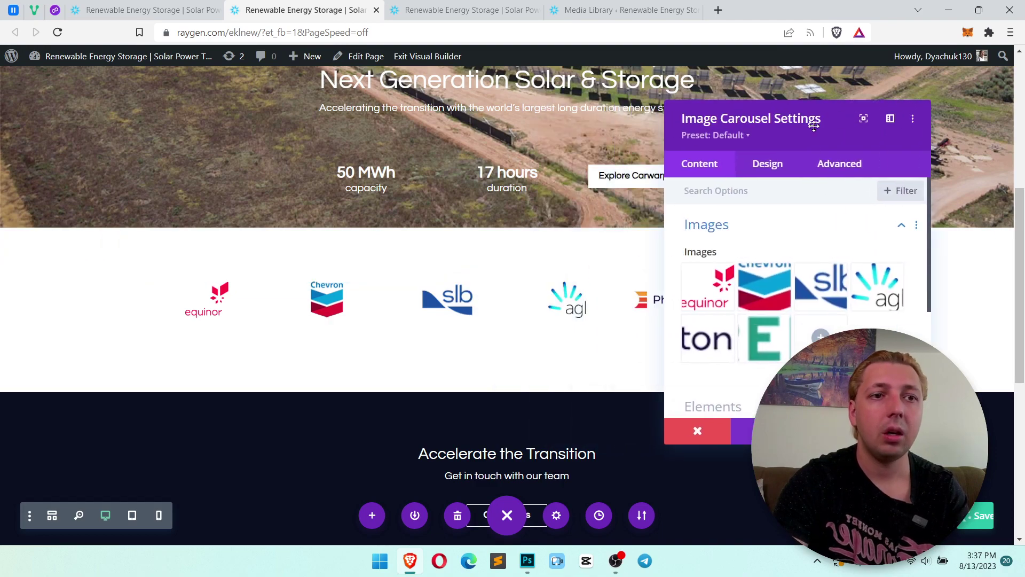
pyautogui.moveTo(764, 342); pyautogui.dragTo(692, 300)
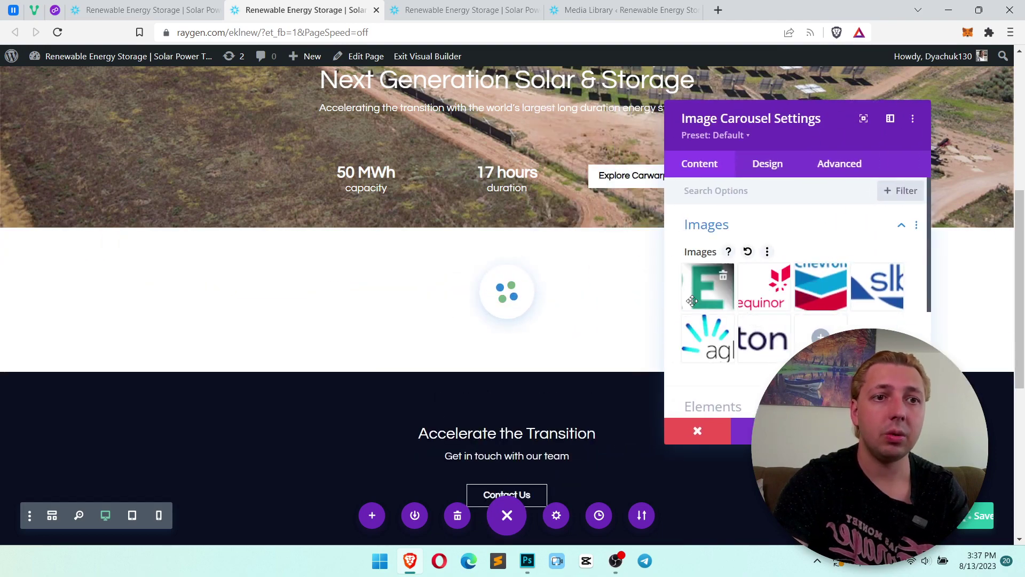
pyautogui.moveTo(775, 116); pyautogui.dragTo(776, 93)
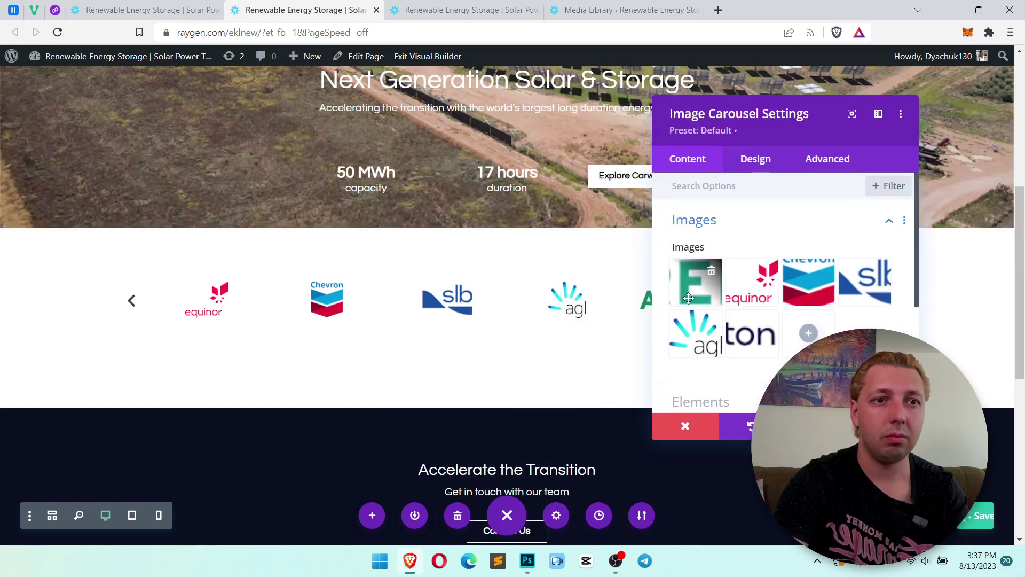
pyautogui.press('Escape')
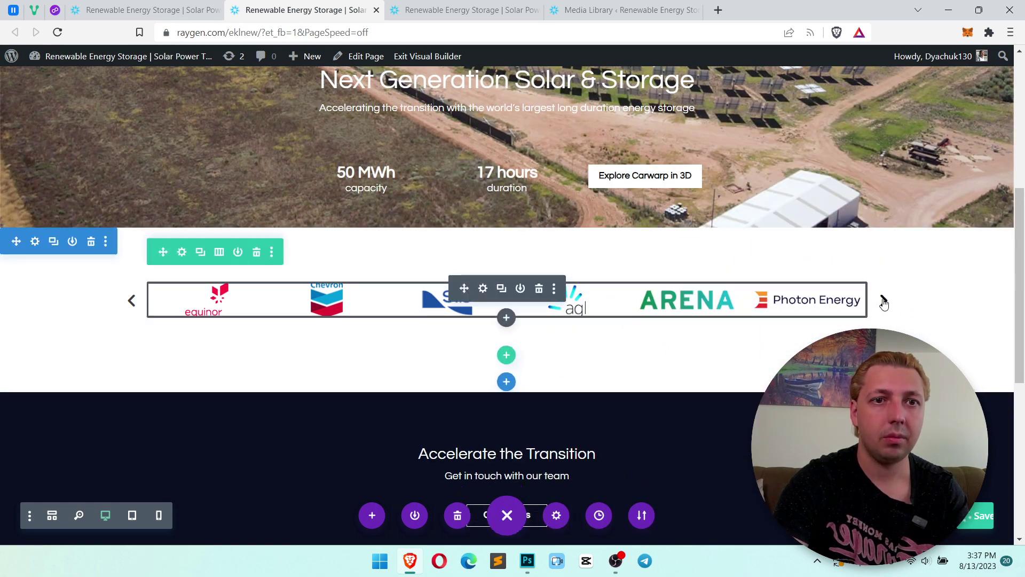
# - Step through the carousel to check the new order, then reload the live page tab
pyautogui.click(883, 300)
pyautogui.click(884, 302)
pyautogui.click(884, 301)
pyautogui.click(883, 301)
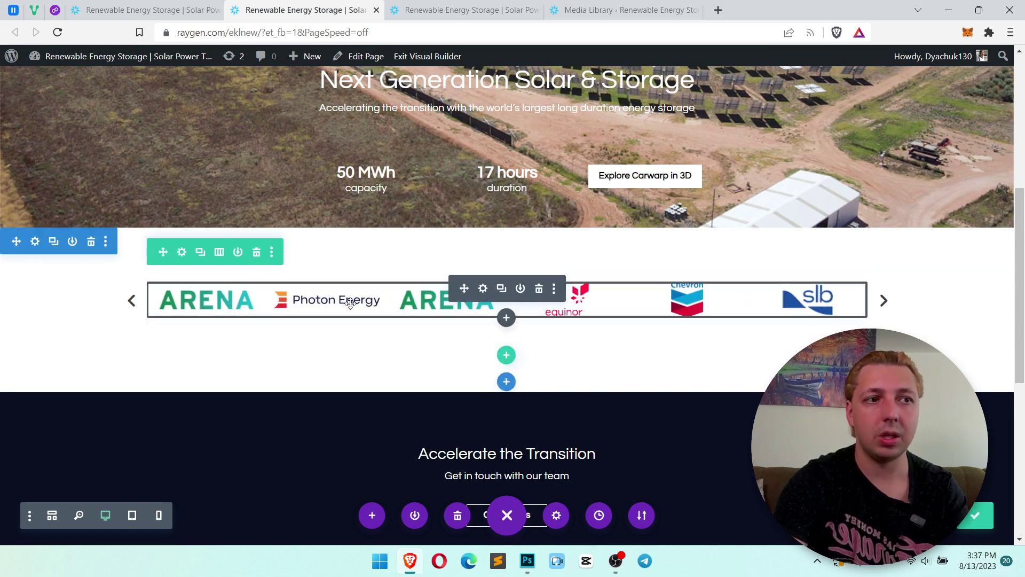
pyautogui.hotkey('ctrl', 'Tab')
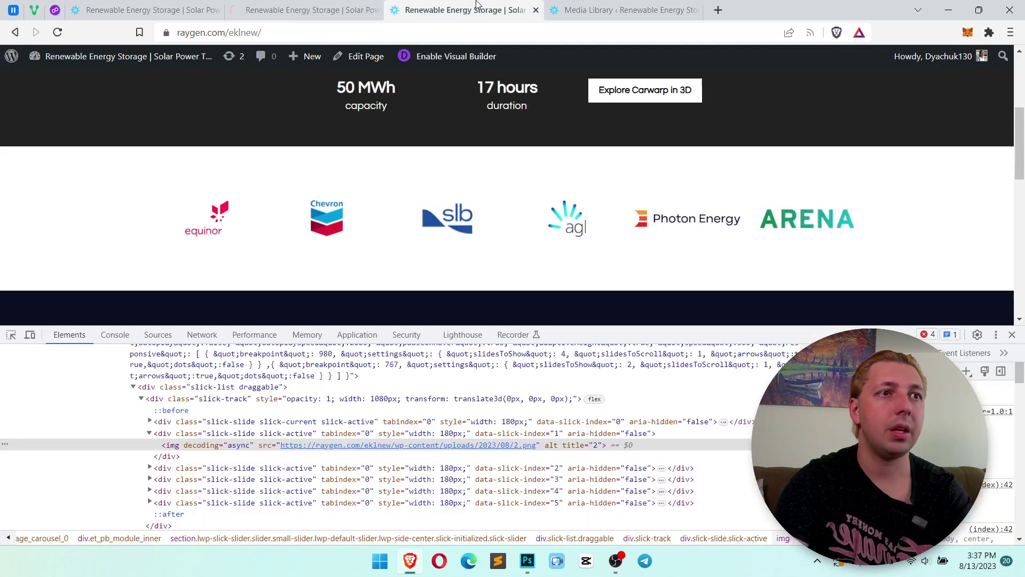
pyautogui.press('F5')
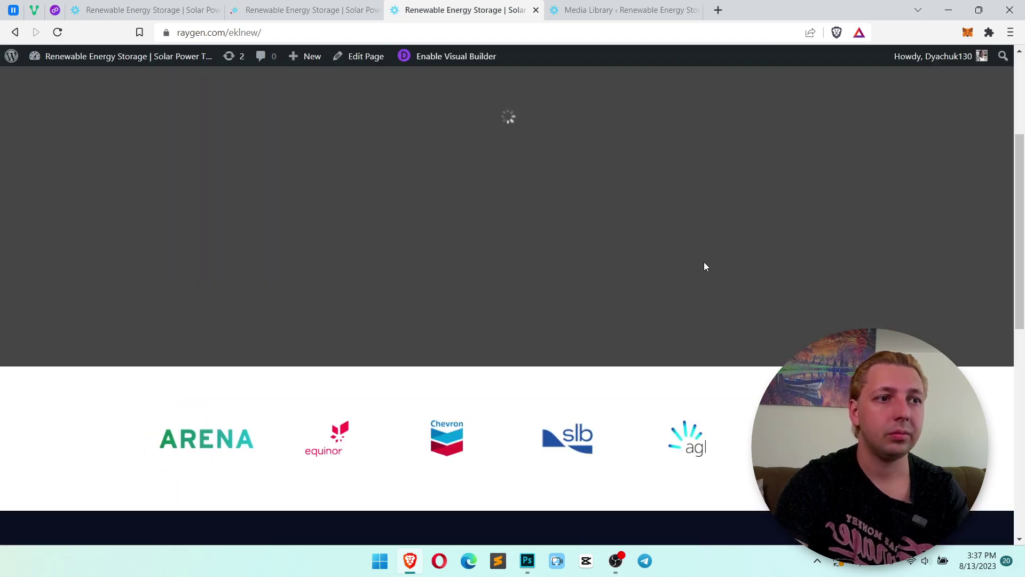
# - Scroll the reloaded live homepage to confirm ARENA leads the logo row, then return to Photoshop
pyautogui.scroll(-2, 704, 265)
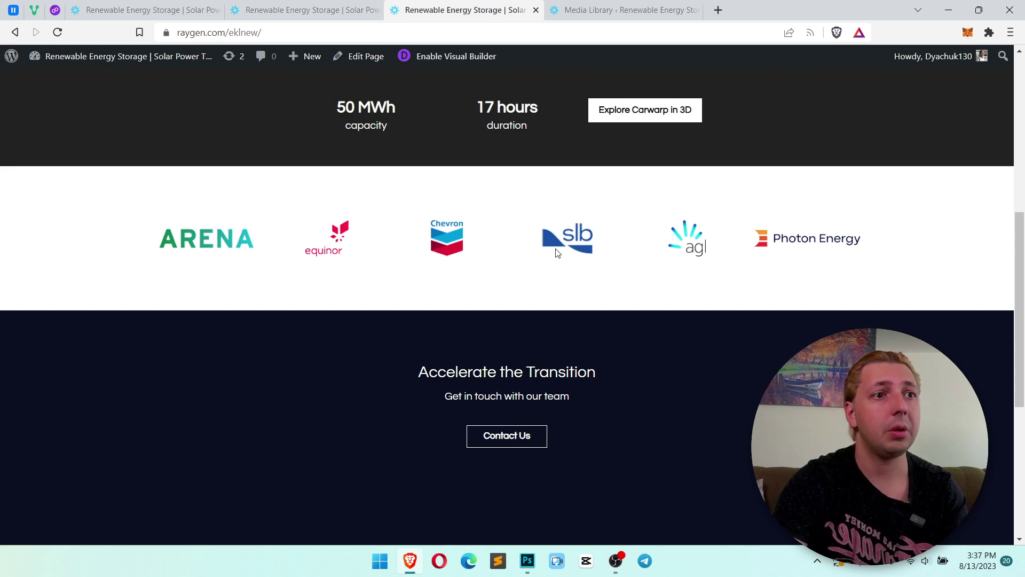
pyautogui.scroll(7, 839, 283)
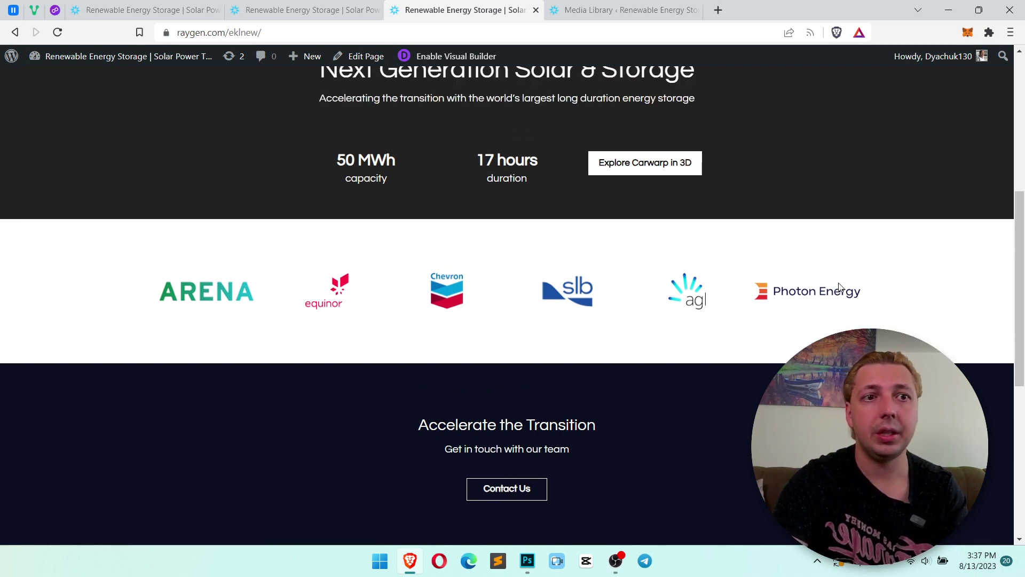
pyautogui.scroll(-6, 838, 283)
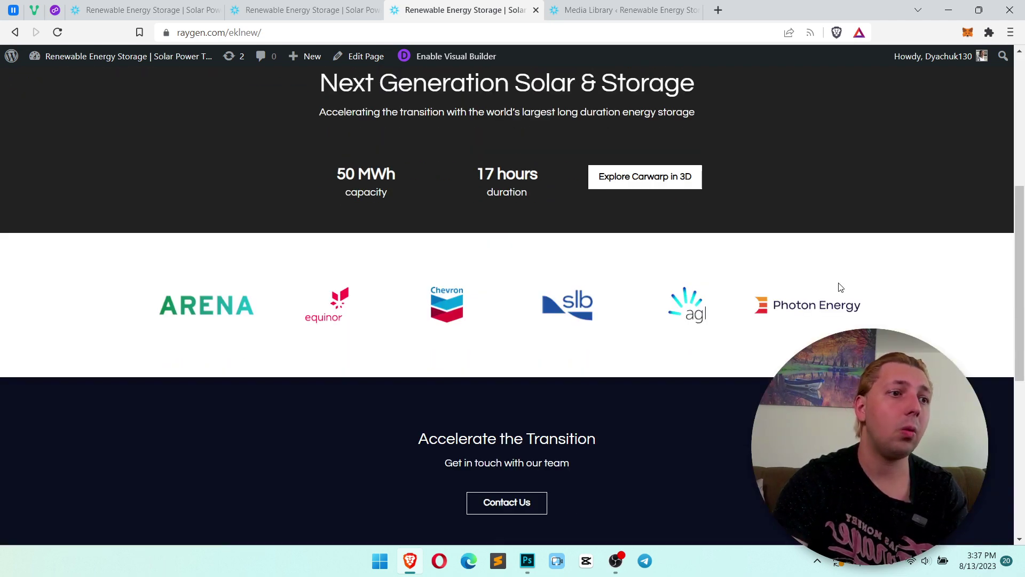
pyautogui.hotkey('alt', 'Tab')
pyautogui.scroll(1, 367, 321)
# - Measure the mockup's partner-logo row from equinor to ARENA with the Ruler tool (1071.73 wide)
pyautogui.scroll(-4, 369, 310)
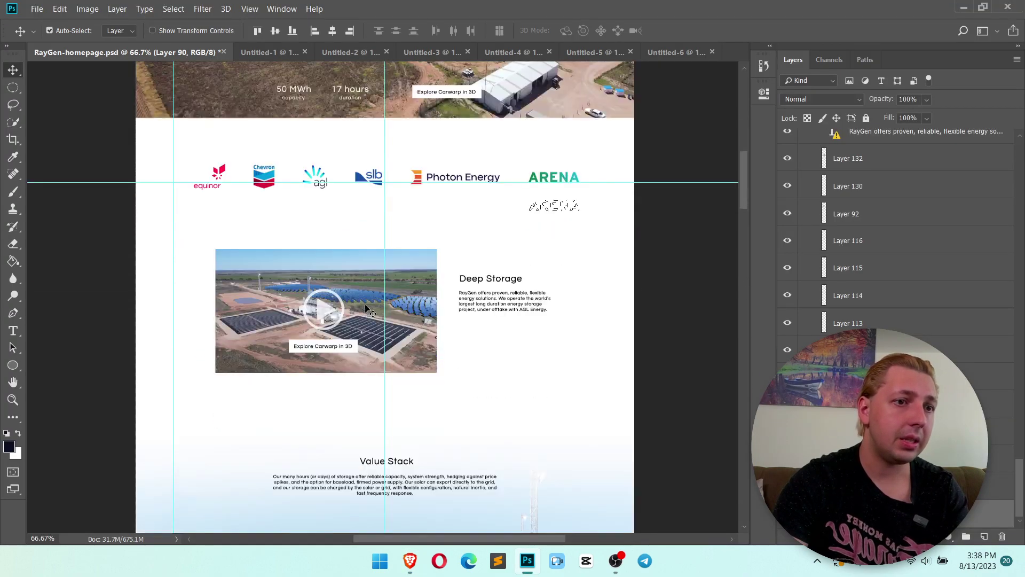
pyautogui.scroll(-3, 367, 310)
pyautogui.scroll(5, 366, 305)
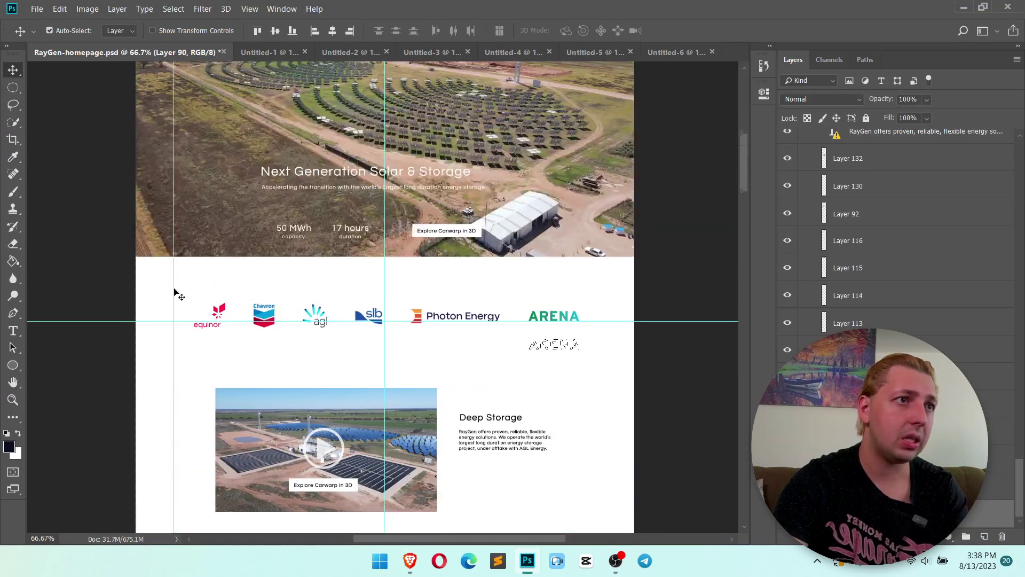
pyautogui.scroll(1, 176, 294)
pyautogui.click(13, 156)
pyautogui.click(91, 170)
pyautogui.rightClick(13, 156)
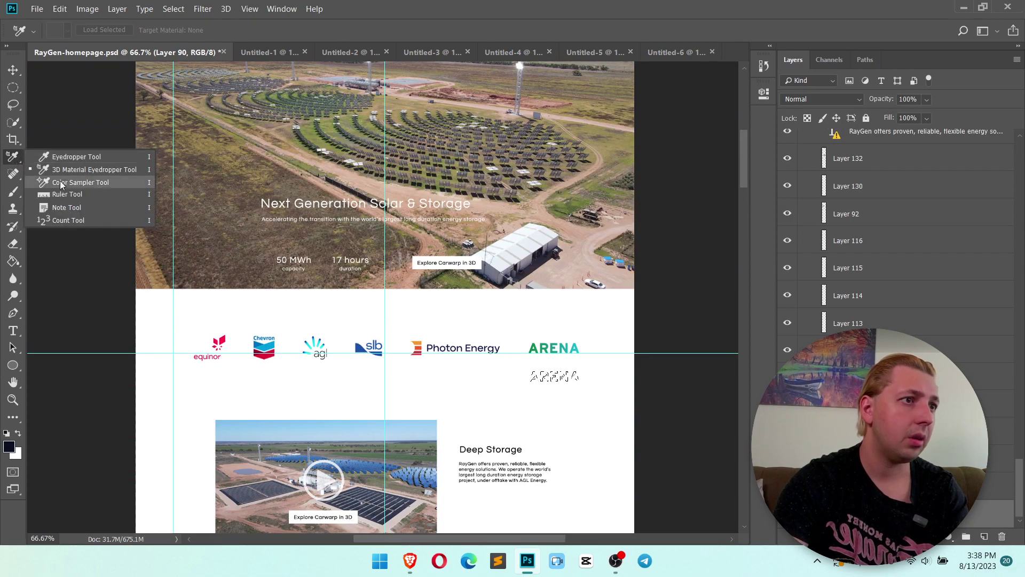
pyautogui.click(67, 194)
pyautogui.moveTo(194, 358)
pyautogui.mouseDown()
pyautogui.moveTo(542, 358)
pyautogui.moveTo(579, 373)
pyautogui.mouseUp()
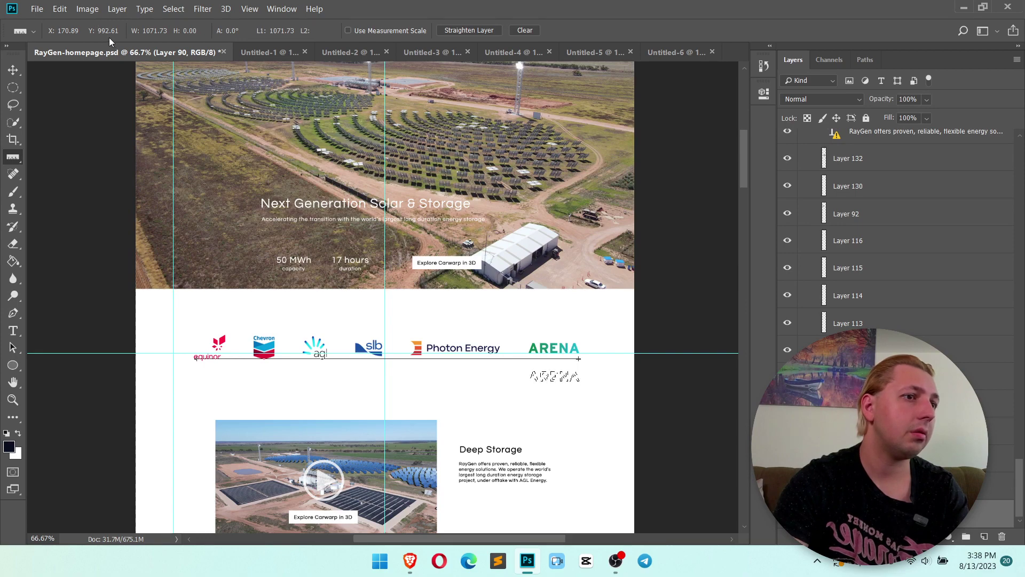
# - Switch back to the live homepage in Brave and shrink the window to a narrower width
pyautogui.hotkey('alt', 'Tab')
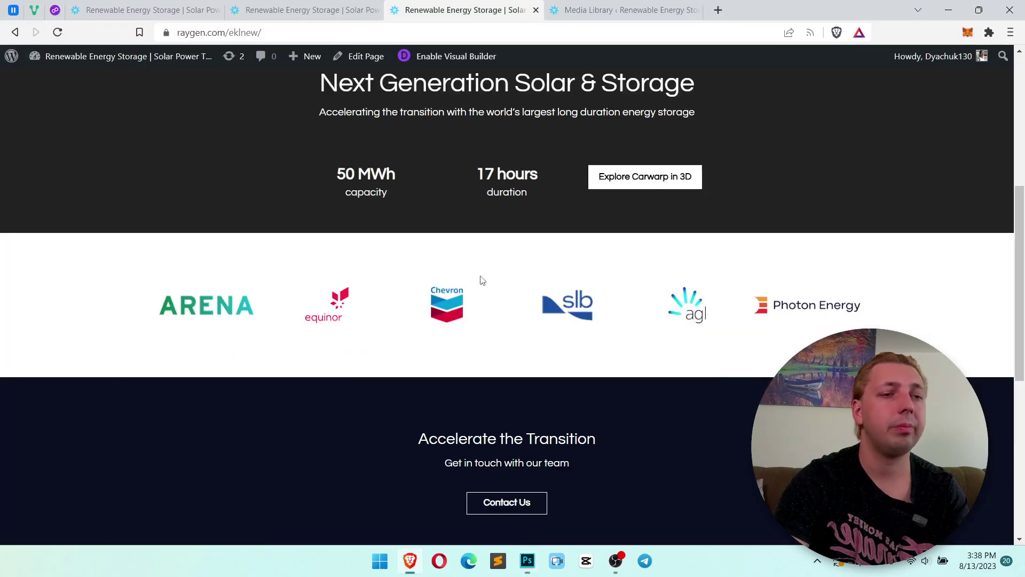
pyautogui.scroll(4, 658, 289)
pyautogui.scroll(-5, 658, 291)
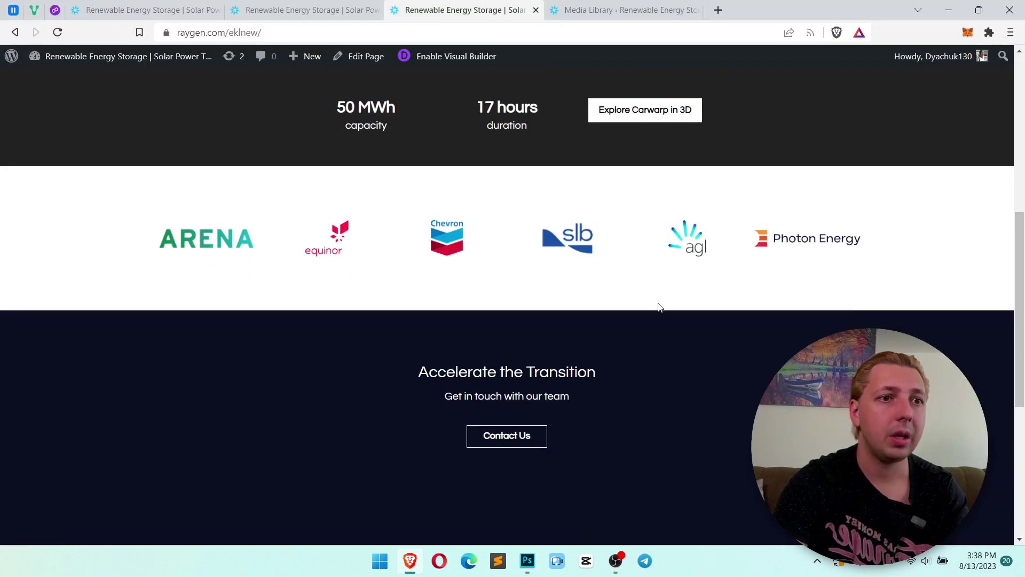
pyautogui.scroll(7, 659, 303)
pyautogui.scroll(-7, 658, 304)
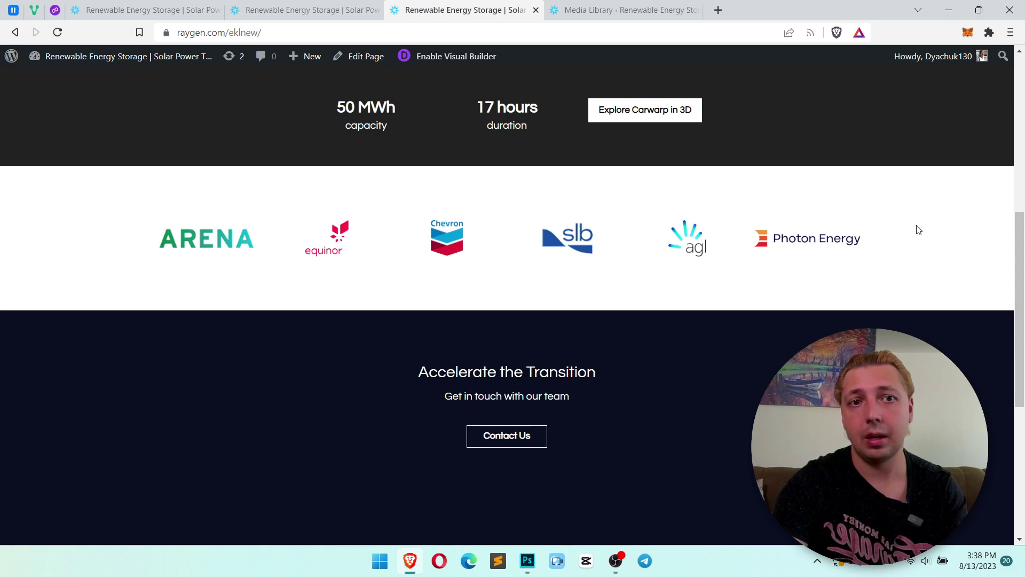
pyautogui.click(979, 10)
pyautogui.scroll(2, 500, 252)
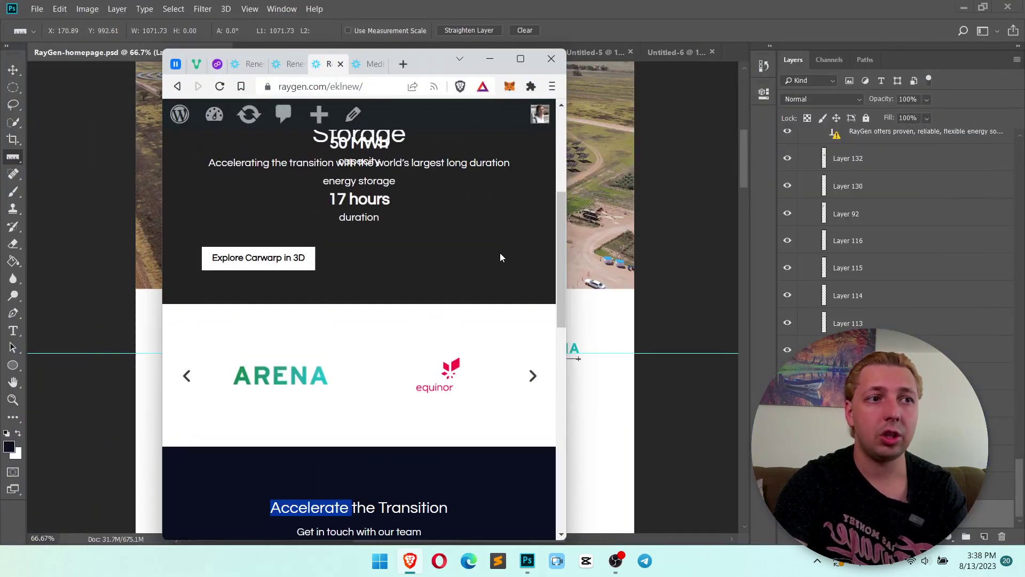
pyautogui.scroll(-1, 513, 278)
# - Page through the narrow-view logo carousel, restore the window, and return to the Visual Builder tab
pyautogui.click(532, 310)
pyautogui.click(533, 310)
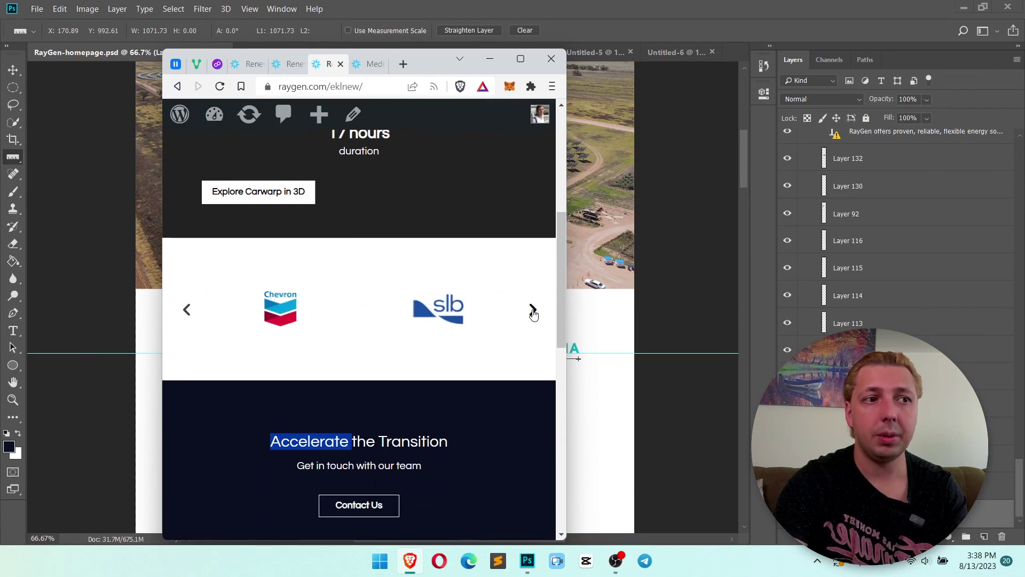
pyautogui.click(533, 310)
pyautogui.click(533, 310)
pyautogui.click(520, 59)
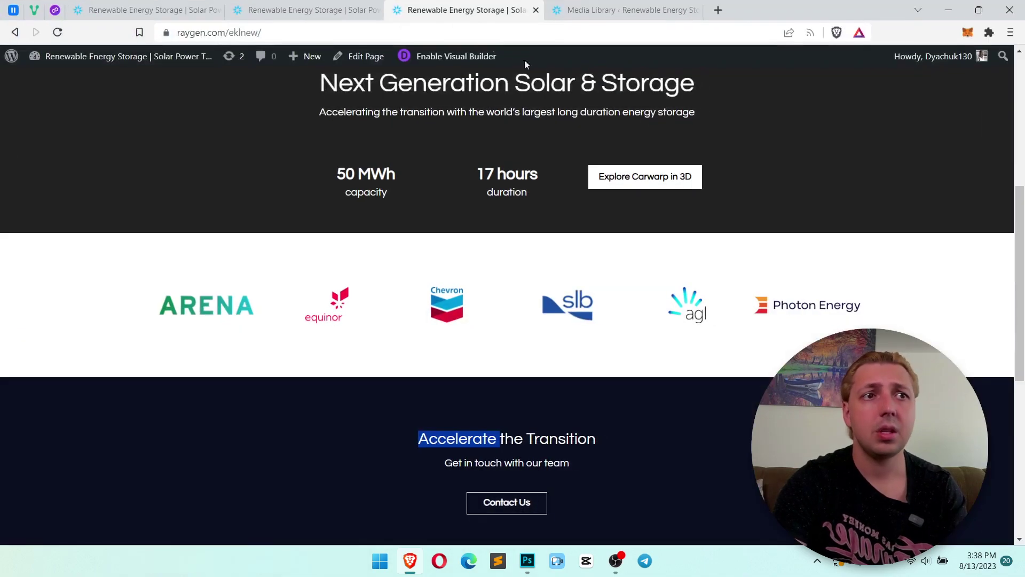
pyautogui.click(322, 7)
pyautogui.scroll(-7, 565, 320)
pyautogui.moveTo(484, 233)
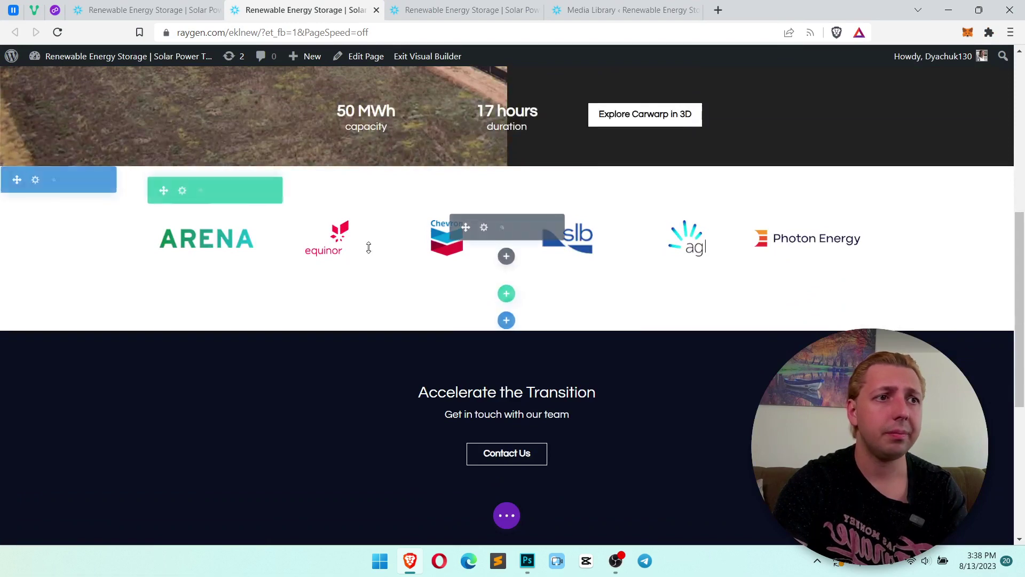
pyautogui.click(484, 229)
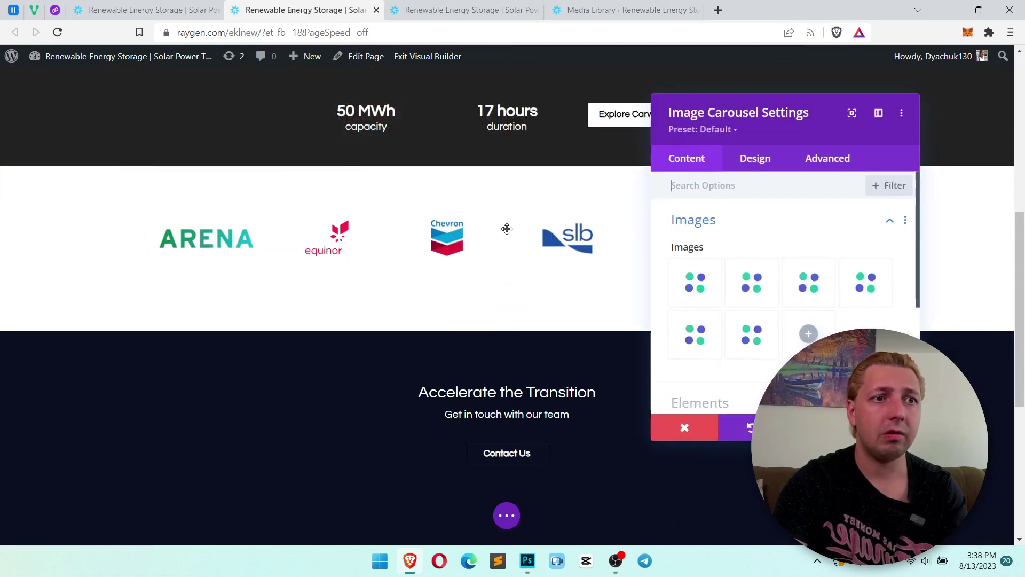
pyautogui.click(756, 159)
pyautogui.click(699, 159)
pyautogui.scroll(-3, 751, 257)
pyautogui.click(745, 270)
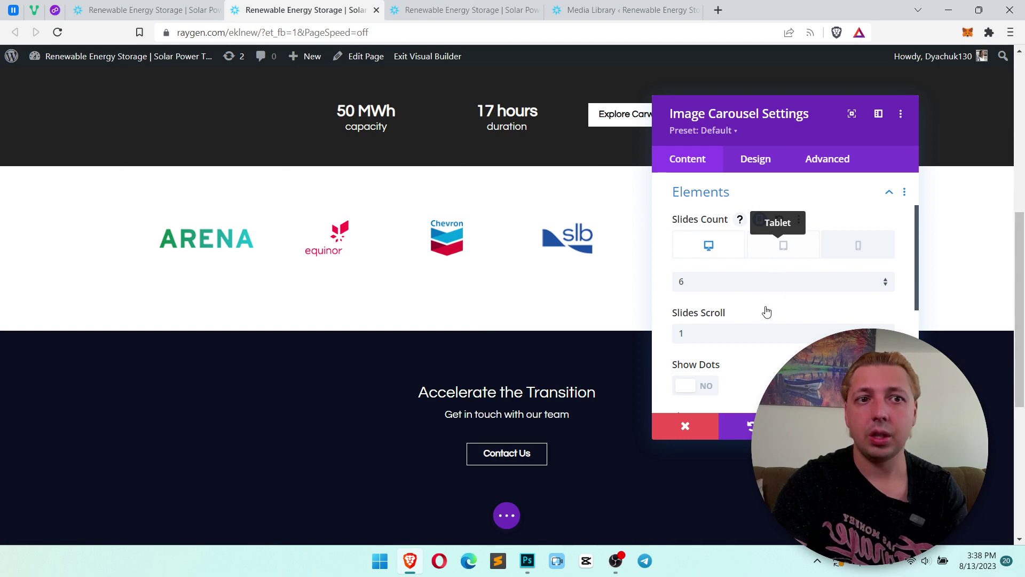
pyautogui.click(784, 245)
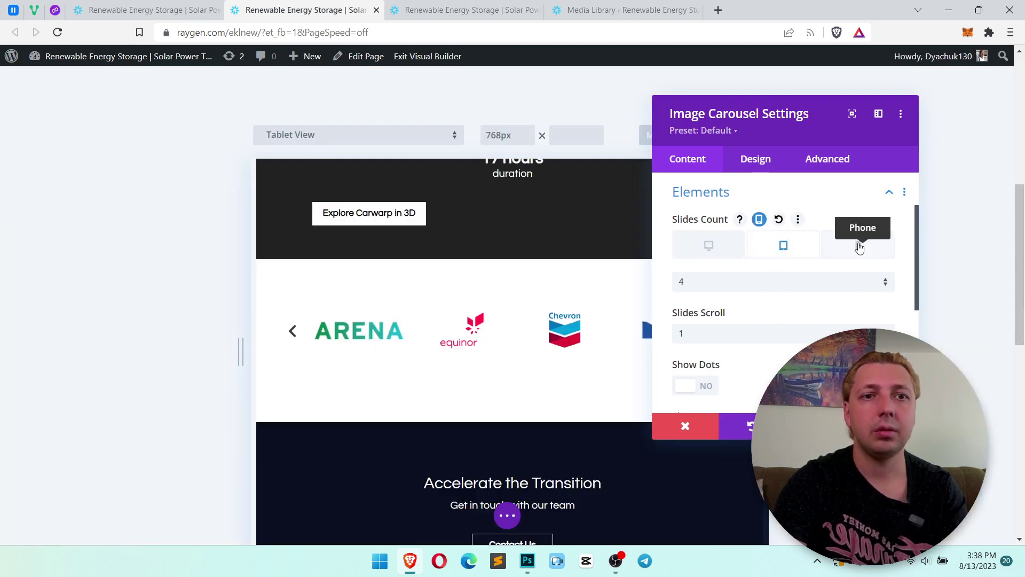
pyautogui.click(860, 247)
pyautogui.click(768, 285)
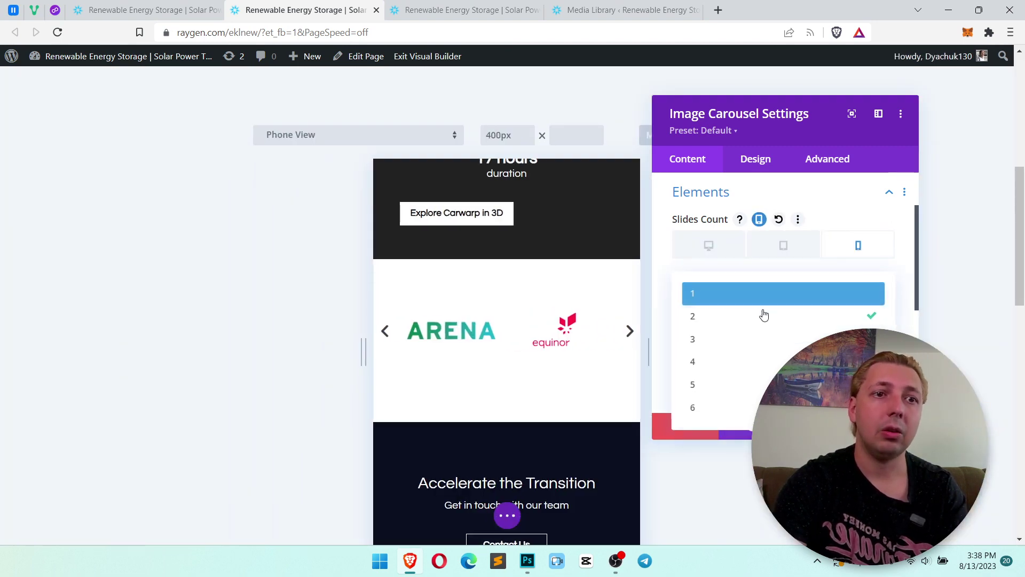
pyautogui.click(751, 338)
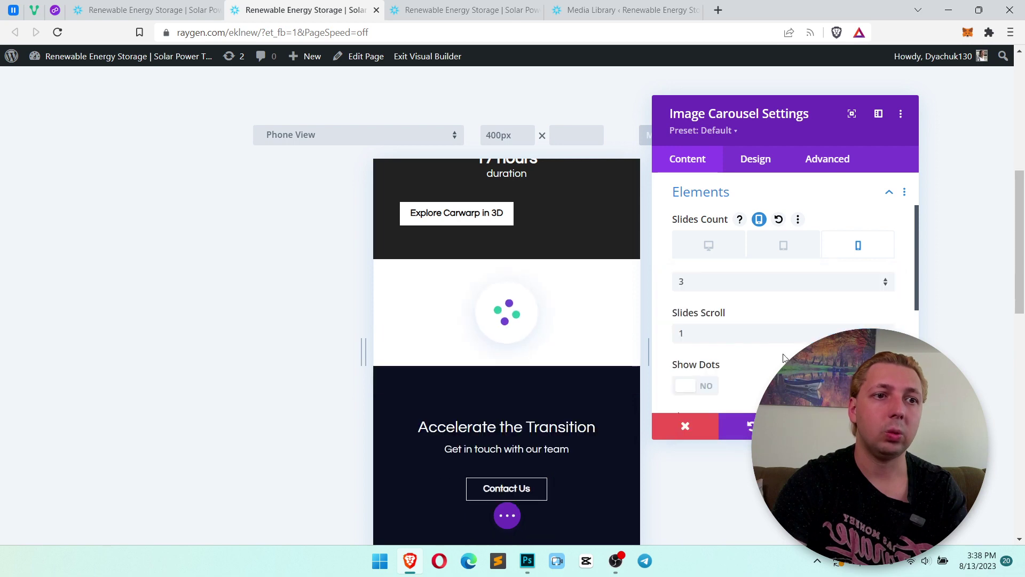
pyautogui.click(508, 516)
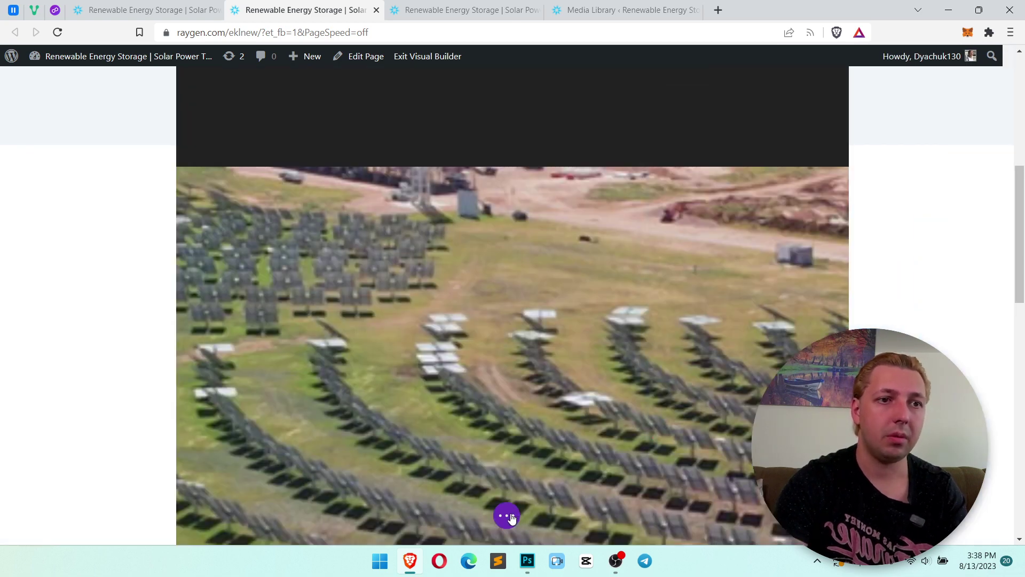
# - Save the page from the builder options and switch to the live homepage tab
pyautogui.click(510, 516)
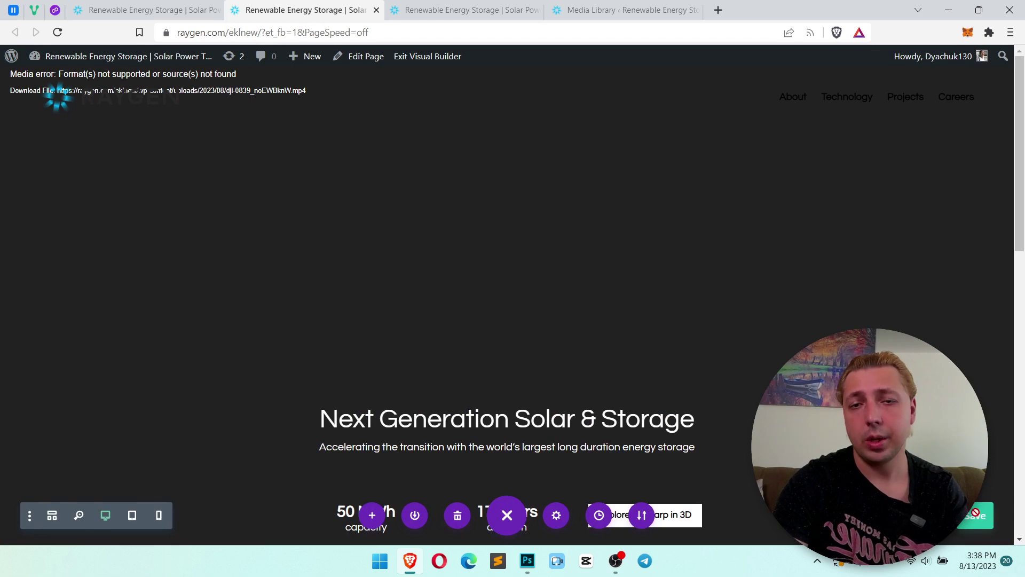
pyautogui.click(977, 519)
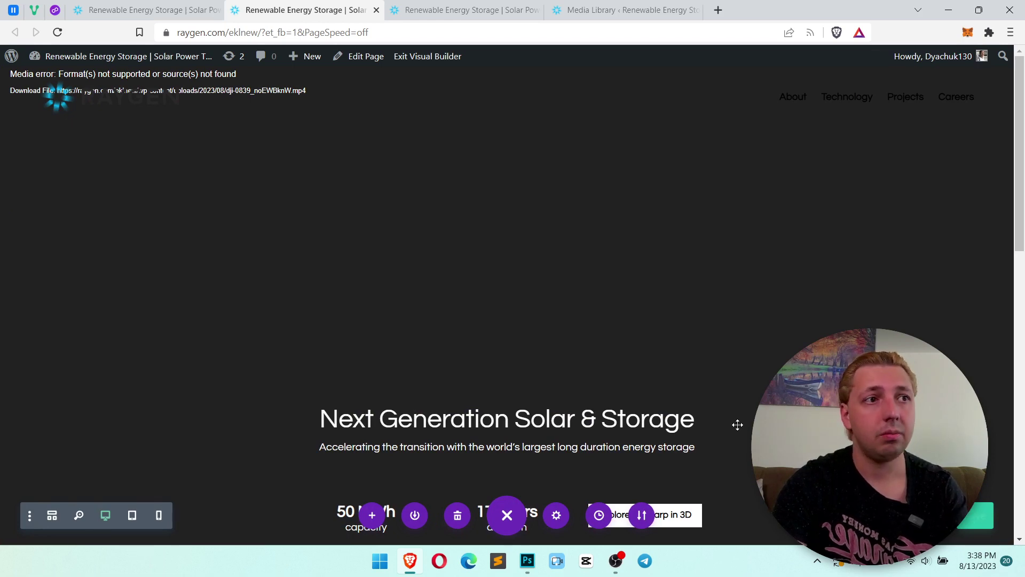
pyautogui.click(456, 8)
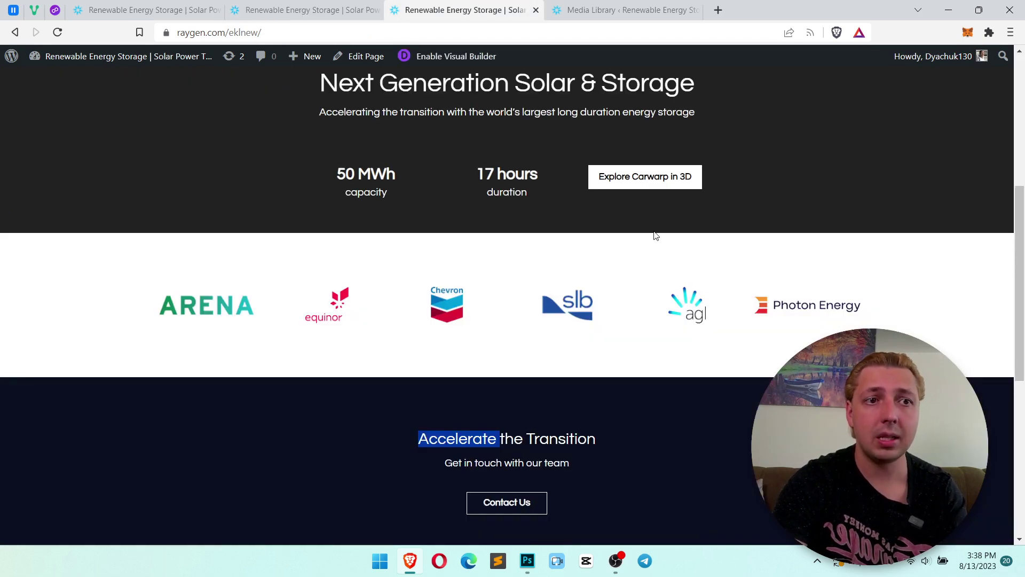
pyautogui.scroll(3, 656, 236)
# - Compare the live page against the Photoshop mockup, then reload the live homepage
pyautogui.hotkey('alt', 'Tab')
pyautogui.hotkey('alt', 'Tab')
pyautogui.scroll(-5, 624, 309)
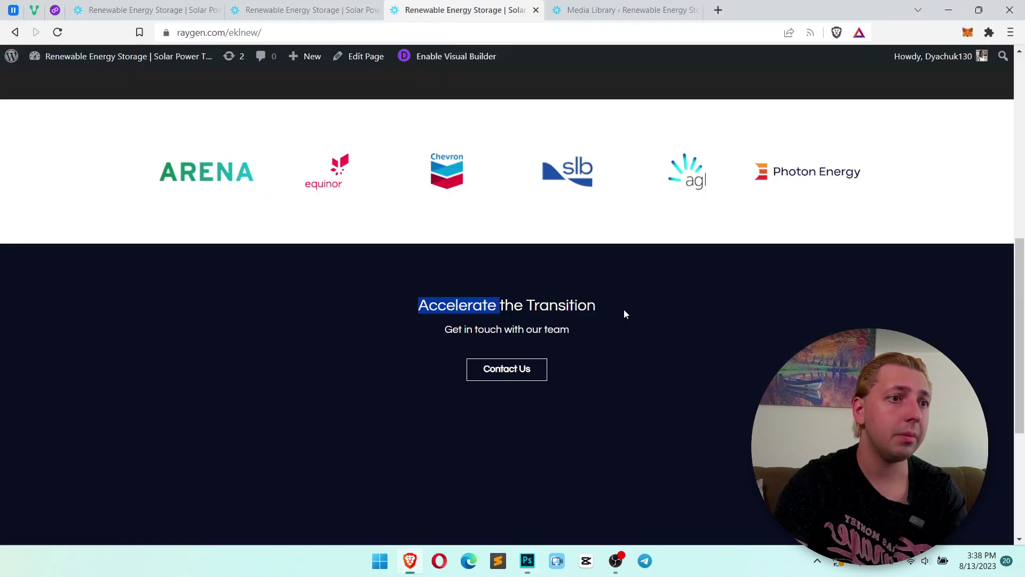
pyautogui.scroll(2, 619, 313)
pyautogui.scroll(-1, 616, 312)
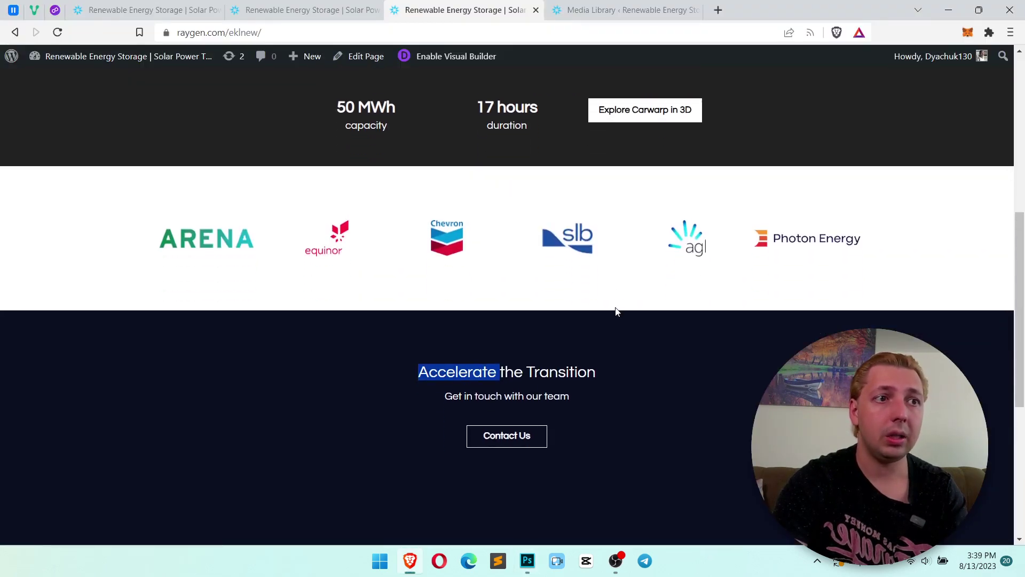
pyautogui.hotkey('alt', 'Tab')
pyautogui.hotkey('alt', 'Tab')
pyautogui.hotkey('alt', 'Tab')
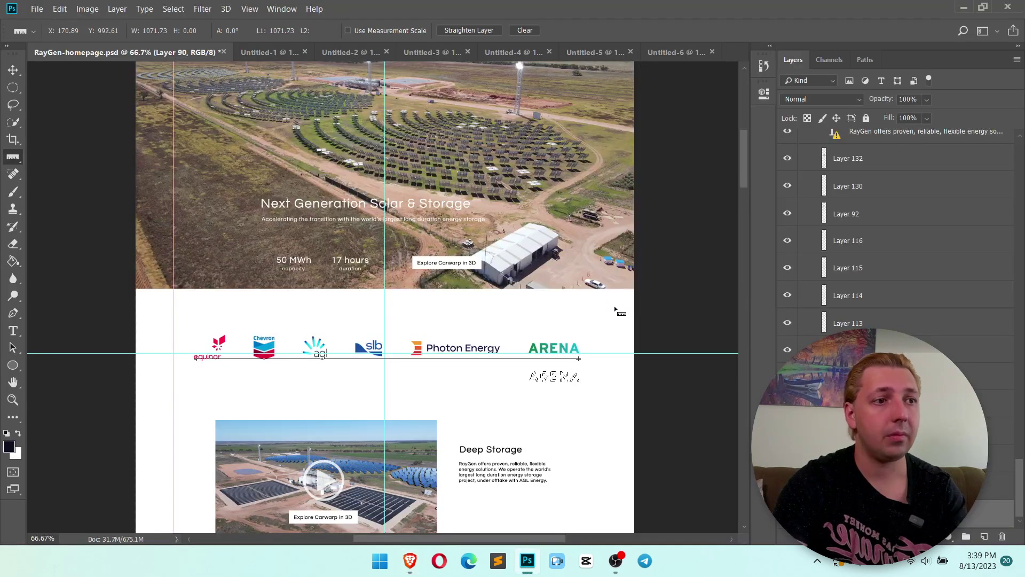
pyautogui.hotkey('alt', 'Tab')
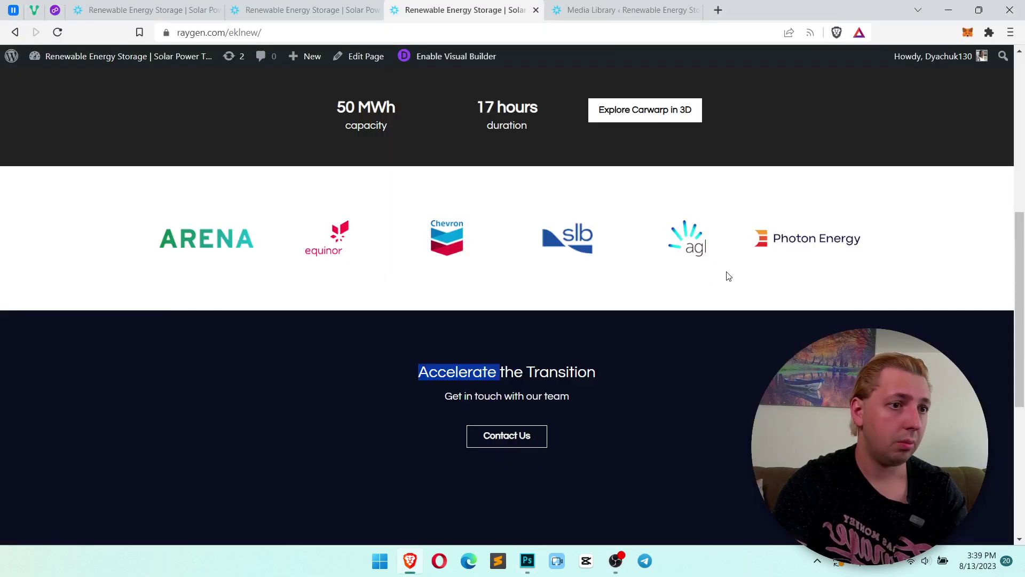
pyautogui.press('F5')
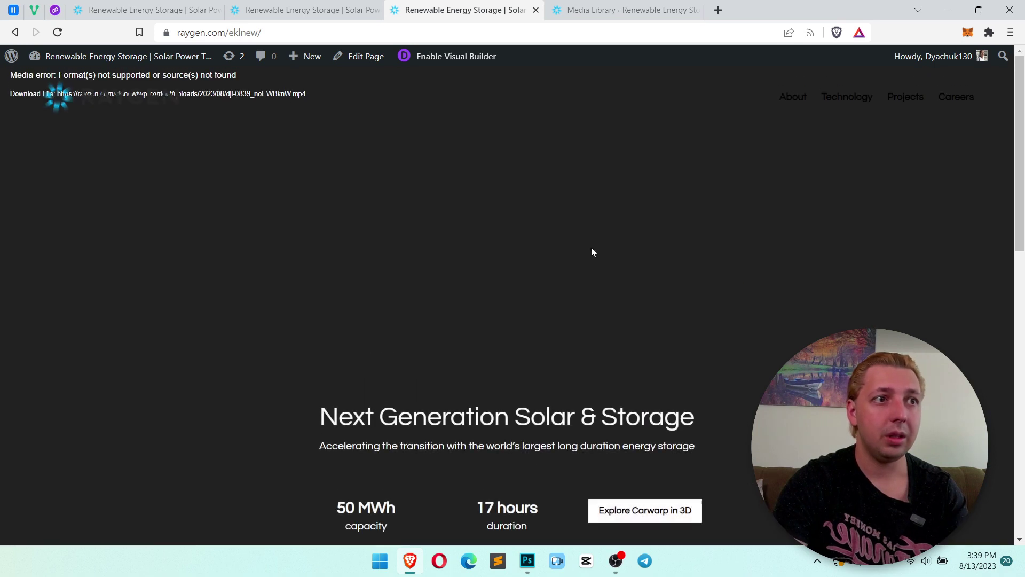
pyautogui.click(467, 567)
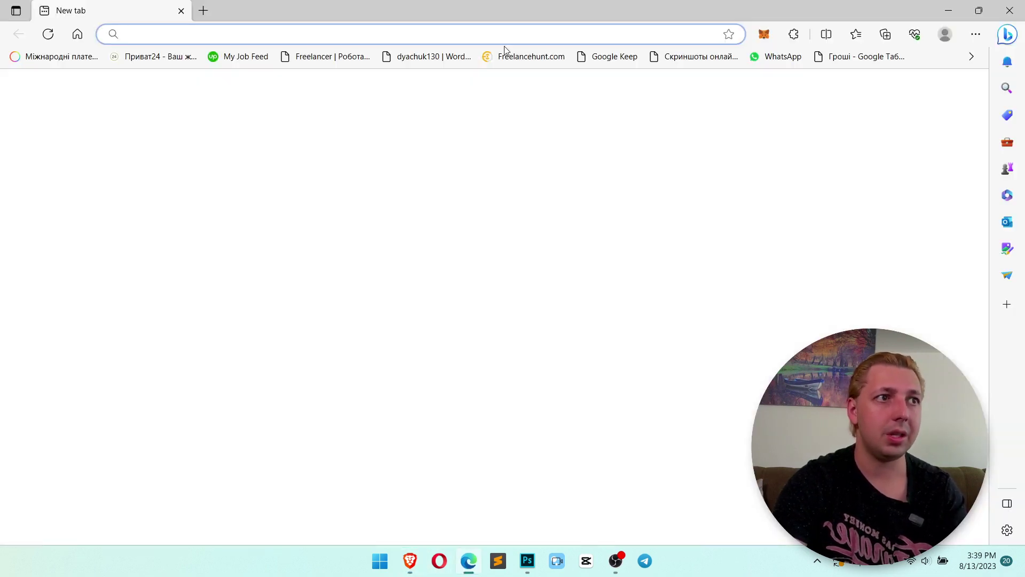
# - Load raygen.com/eklnew/ in Edge, correcting the doubled address, and scroll to the partner logos
pyautogui.write('https://raygen.com/eklnew/')
pyautogui.write('https://raygen.com/eklnew/')
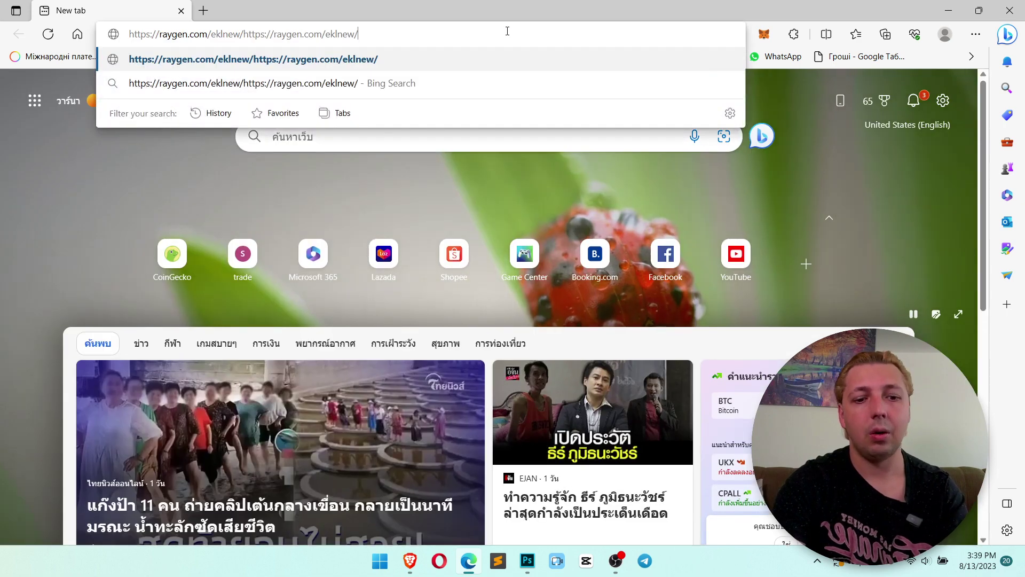
pyautogui.press('Return')
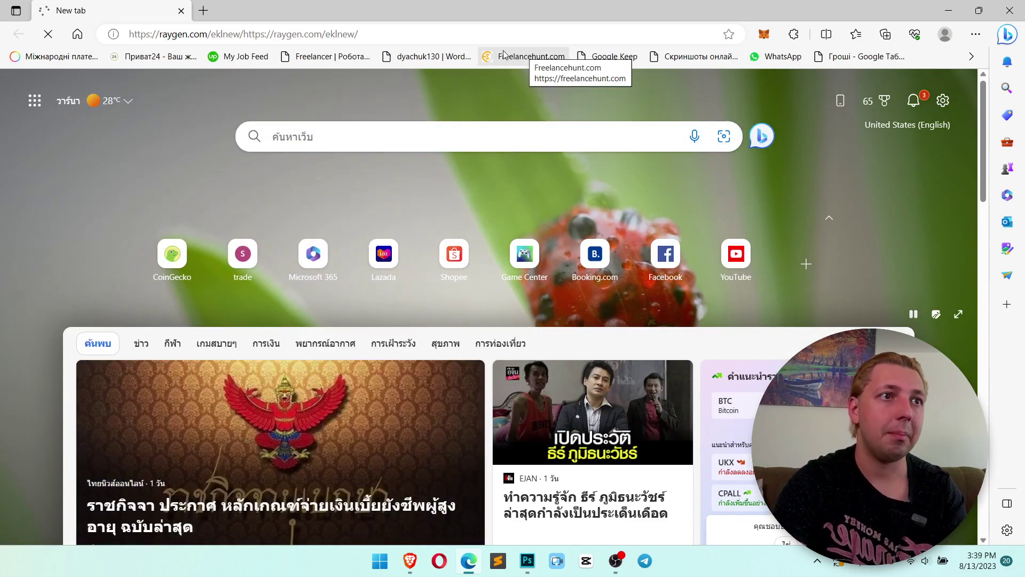
pyautogui.click(498, 27)
pyautogui.write('https://raygen.com/eklnew/')
pyautogui.press('Return')
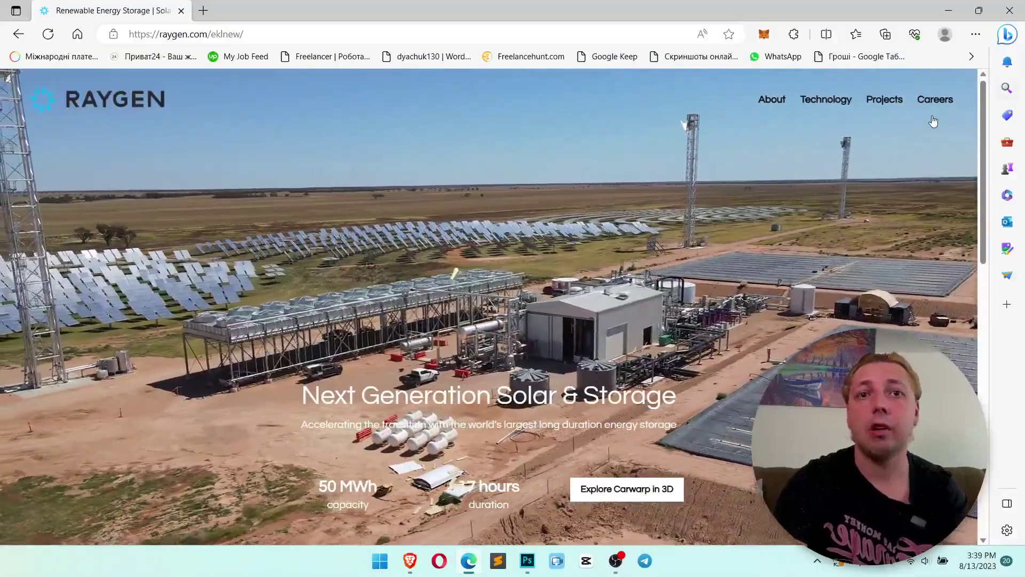
pyautogui.scroll(-3, 837, 199)
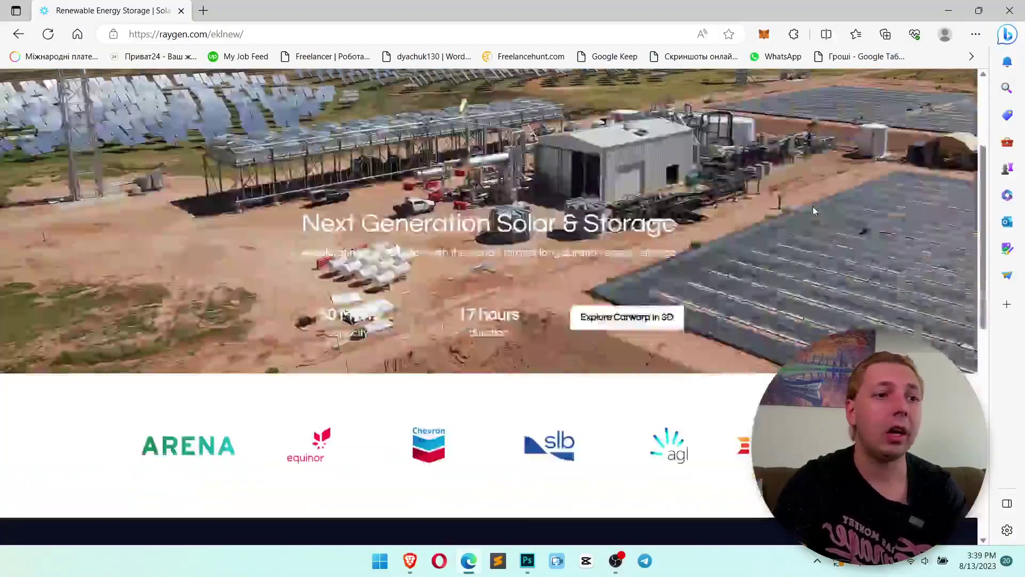
pyautogui.scroll(-10, 813, 206)
pyautogui.scroll(10, 806, 221)
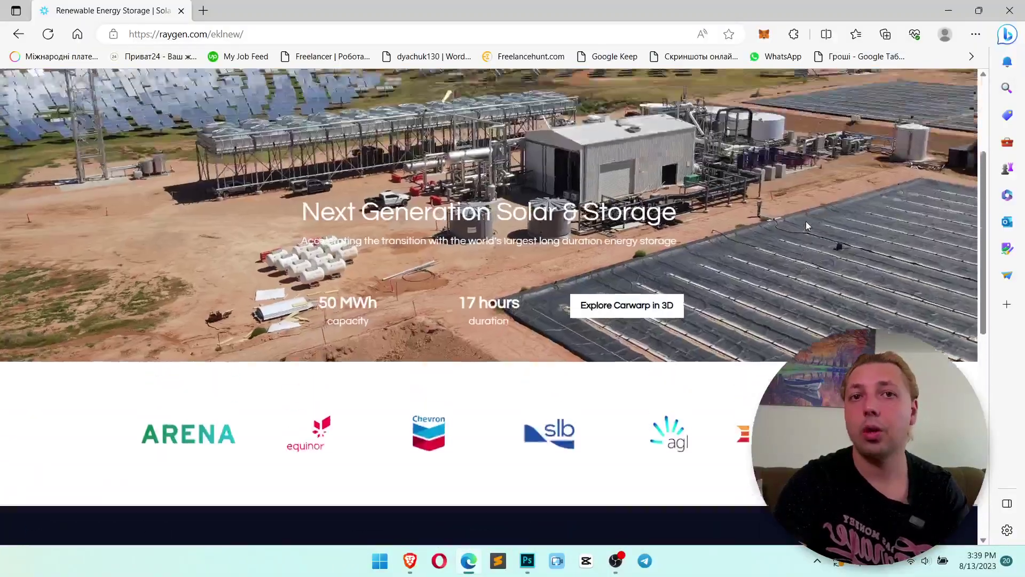